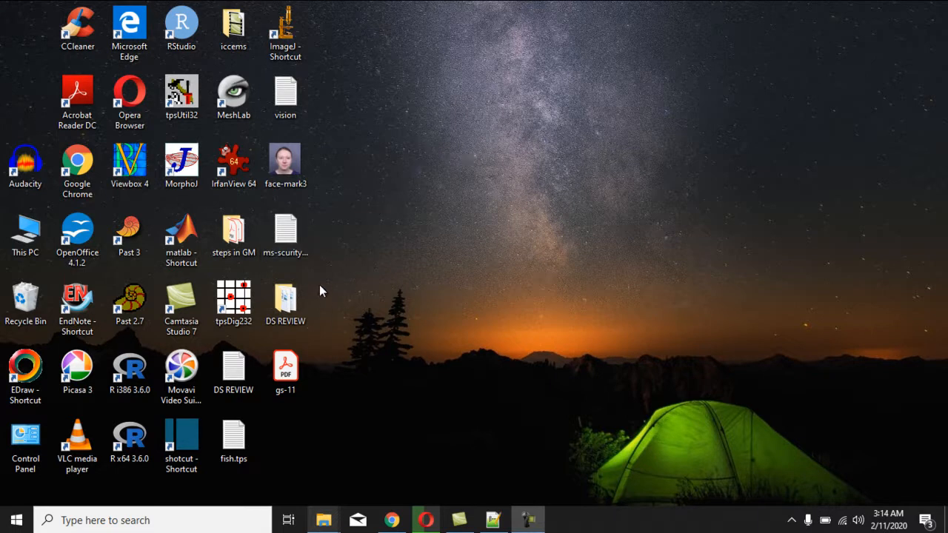
Launch tpsDig2 from the desktop, then switch to the tilapia folder window in File Explorer
{"action": "double_click", "coordinate": [231, 299]}
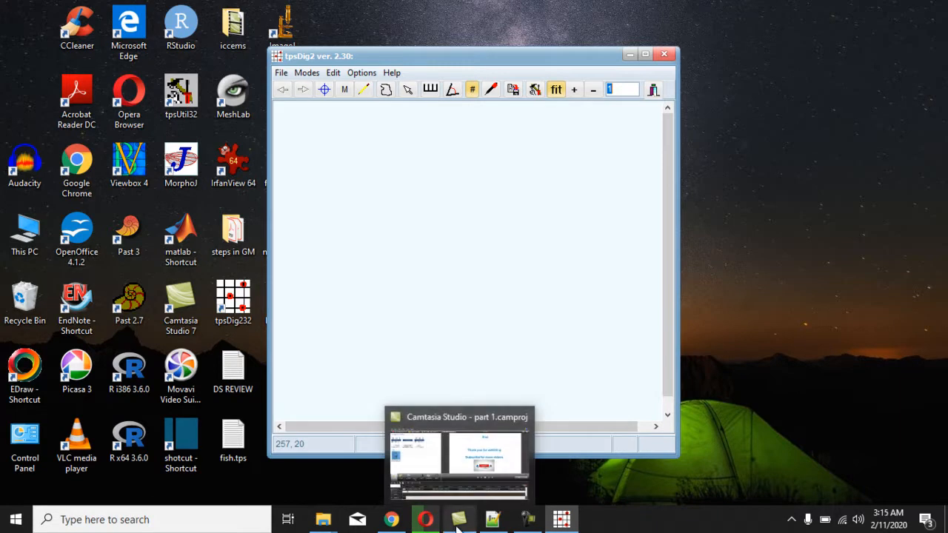
{"action": "mouse_move", "coordinate": [338, 527]}
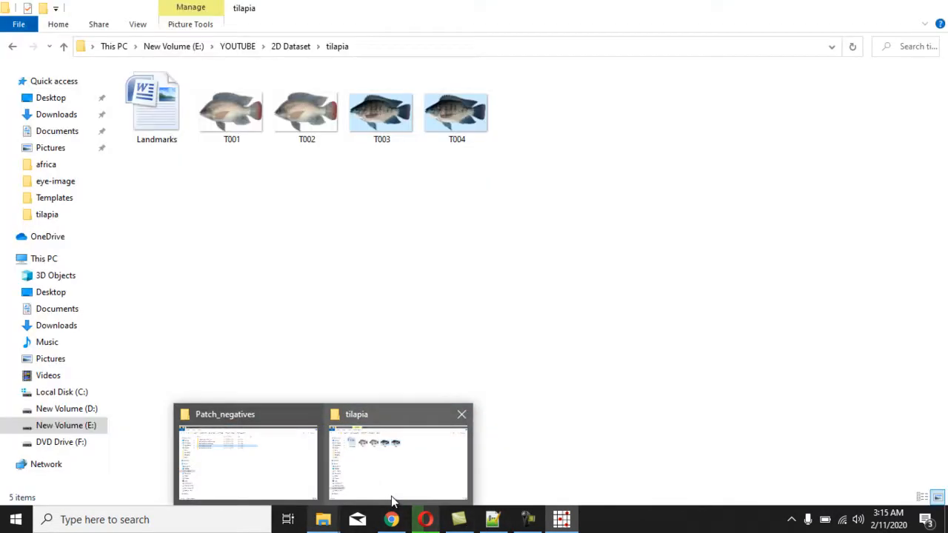
{"action": "left_click", "coordinate": [394, 460]}
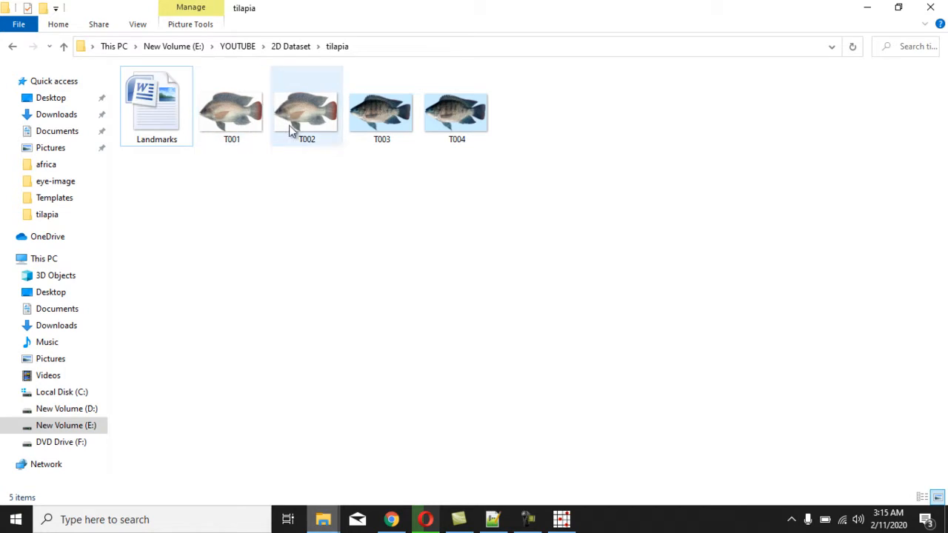
Create a new text document with its default name in the tilapia folder
{"action": "right_click", "coordinate": [249, 185]}
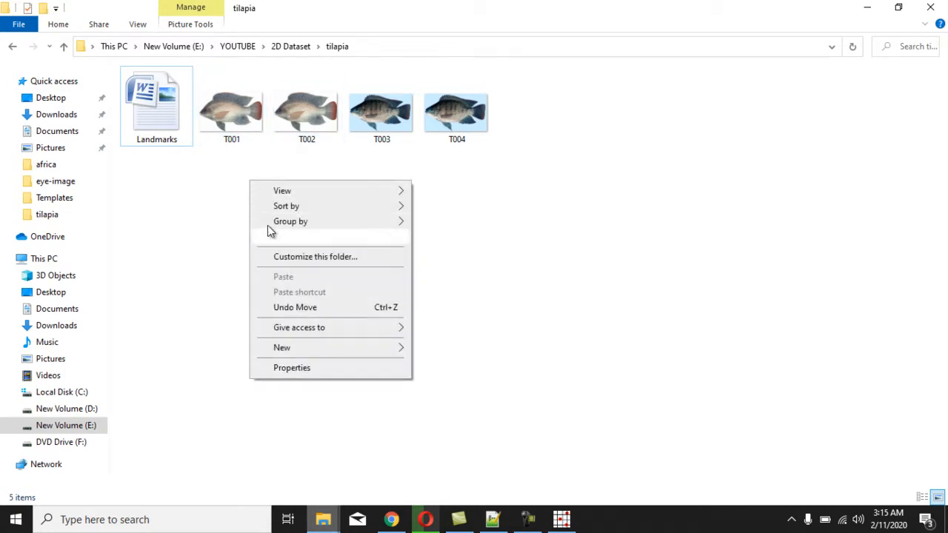
{"action": "mouse_move", "coordinate": [322, 355]}
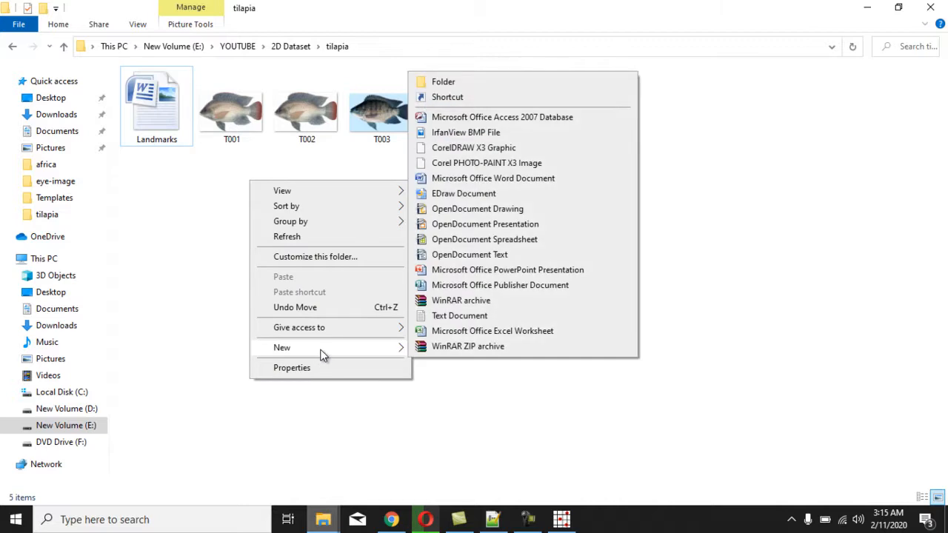
{"action": "left_click", "coordinate": [444, 318]}
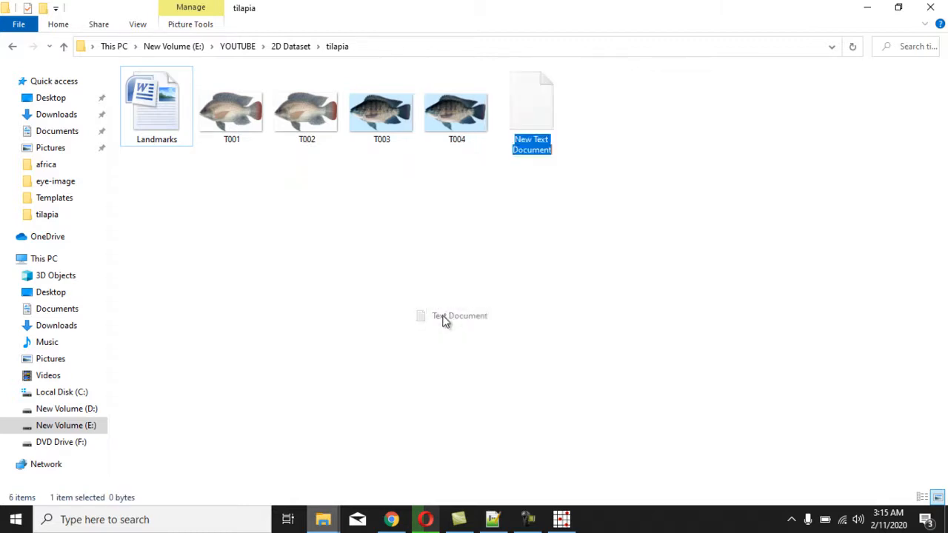
{"action": "left_click", "coordinate": [422, 300]}
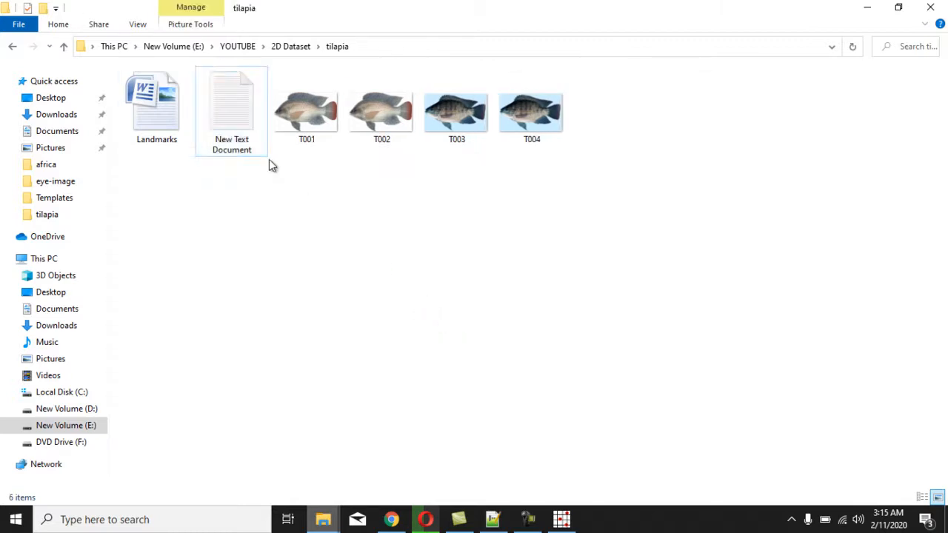
Open the new text document in Notepad and place its window below the fish image thumbnails
{"action": "double_click", "coordinate": [220, 125]}
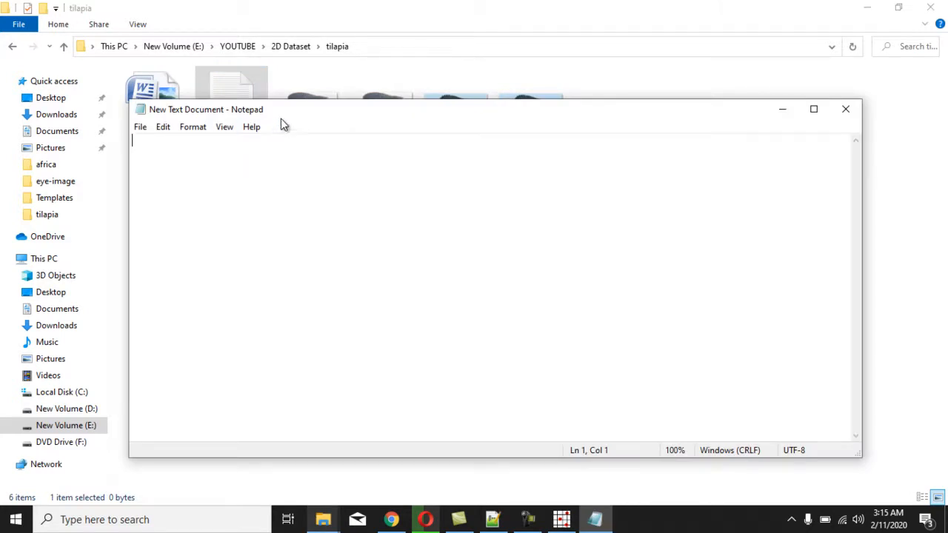
{"action": "left_click_drag", "start_coordinate": [288, 111], "coordinate": [318, 163]}
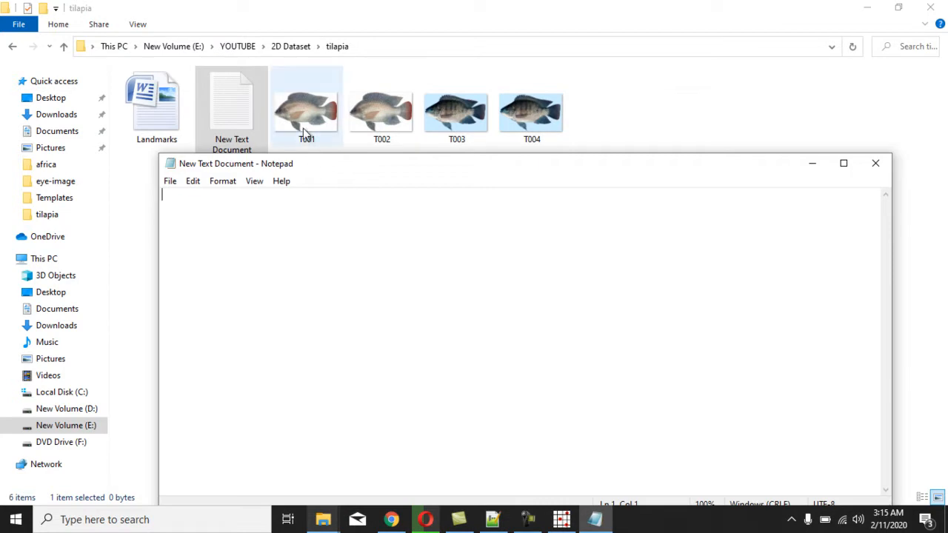
{"action": "left_click", "coordinate": [303, 128]}
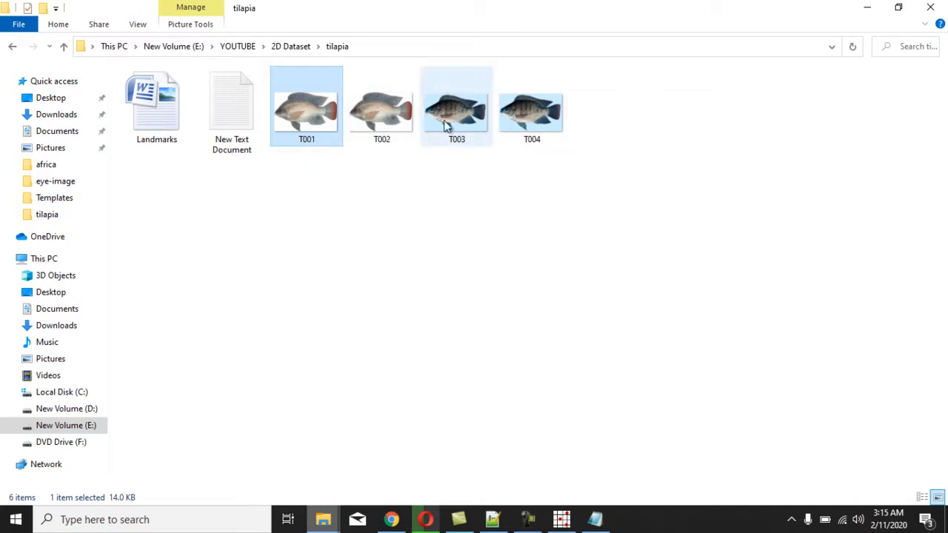
{"action": "left_click", "coordinate": [595, 519]}
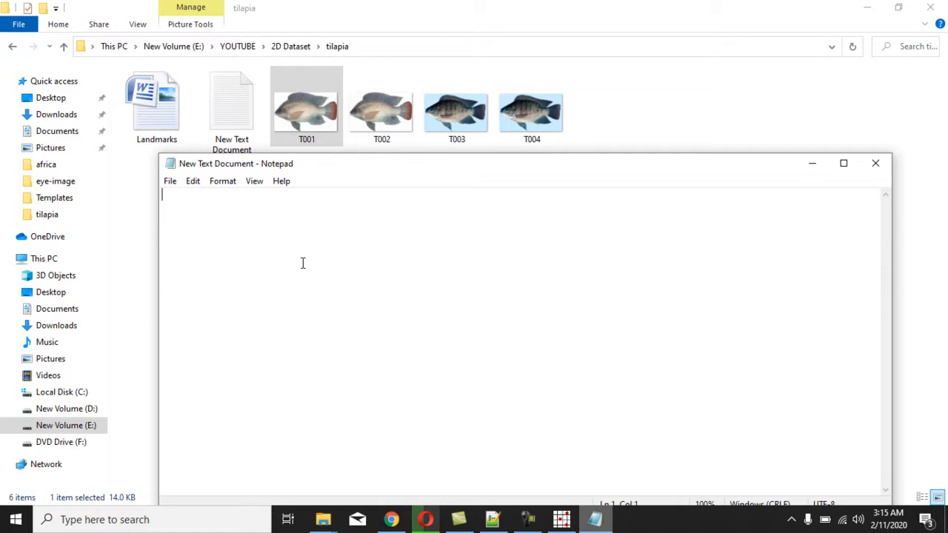
Enter the first image record on three lines: LM=0, IMAGE=T001.JPG and ID=T001
{"action": "key", "text": "Caps_Lock"}
{"action": "type", "text": "LM"}
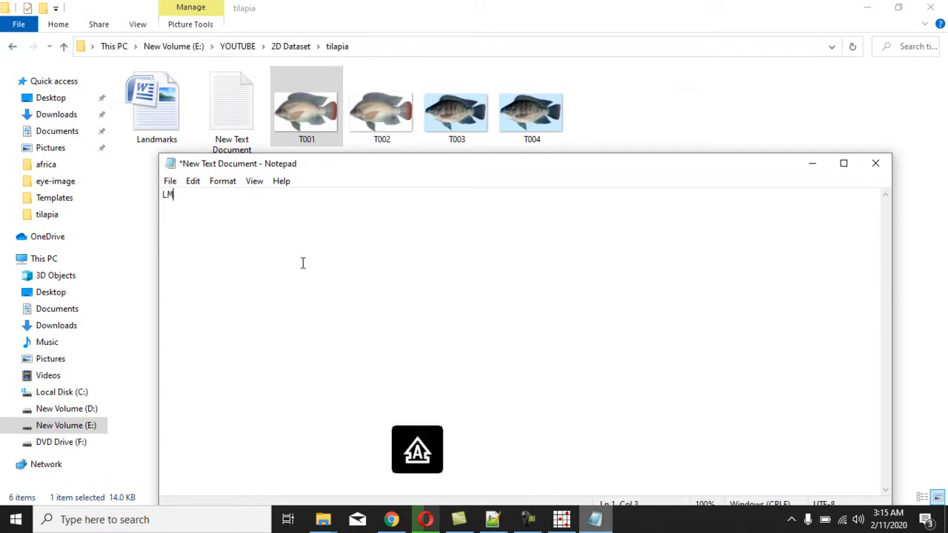
{"action": "type", "text": "=0 "}
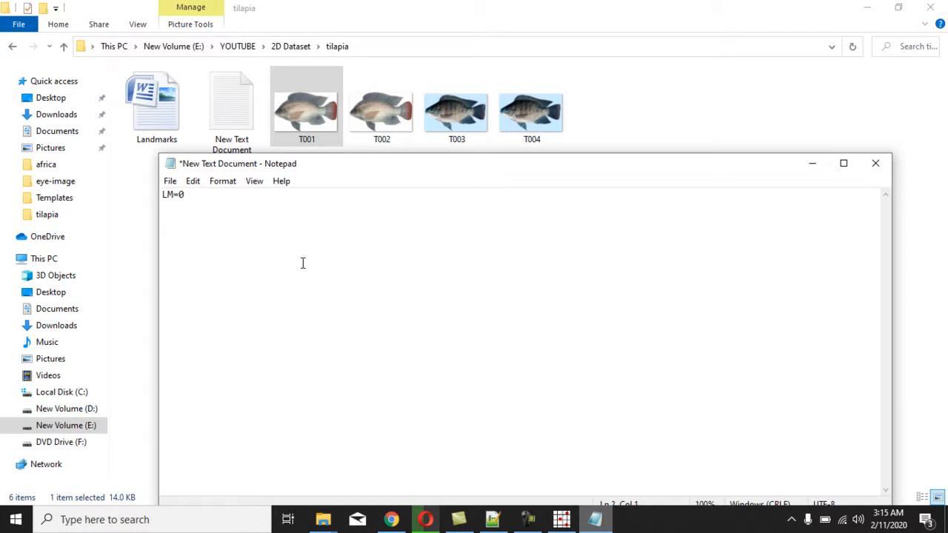
{"action": "type", "text": "IMAGE=T001.JPG"}
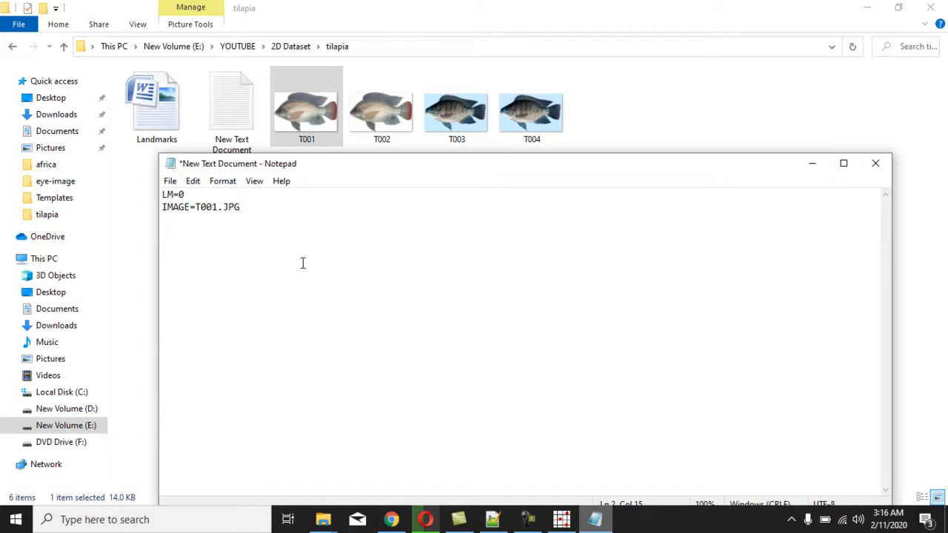
{"action": "key", "text": "Return"}
{"action": "type", "text": "ID="}
{"action": "type", "text": "T1001"}
{"action": "key", "text": "BackSpace"}
{"action": "key", "text": "BackSpace"}
{"action": "key", "text": "BackSpace"}
{"action": "key", "text": "BackSpace"}
{"action": "type", "text": "001"}
{"action": "key", "text": "Return"}
Copy the T001 record and paste it three times below, separating the records with blank lines
{"action": "left_click_drag", "start_coordinate": [164, 194], "coordinate": [226, 220]}
{"action": "key", "text": "ctrl+c"}
{"action": "key", "text": "Down"}
{"action": "key", "text": "ctrl+v"}
{"action": "key", "text": "Return"}
{"action": "key", "text": "Return"}
{"action": "key", "text": "ctrl+v"}
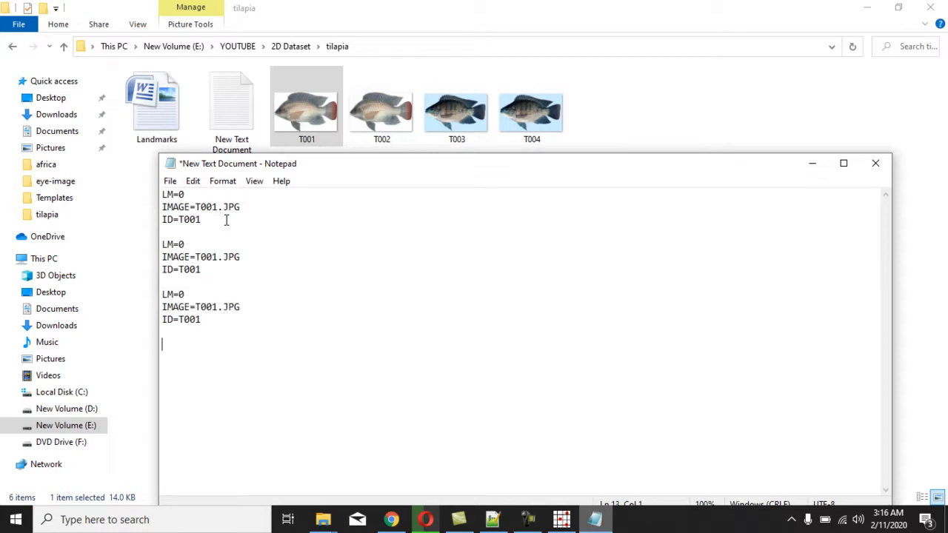
{"action": "key", "text": "Return"}
{"action": "key", "text": "ctrl+v"}
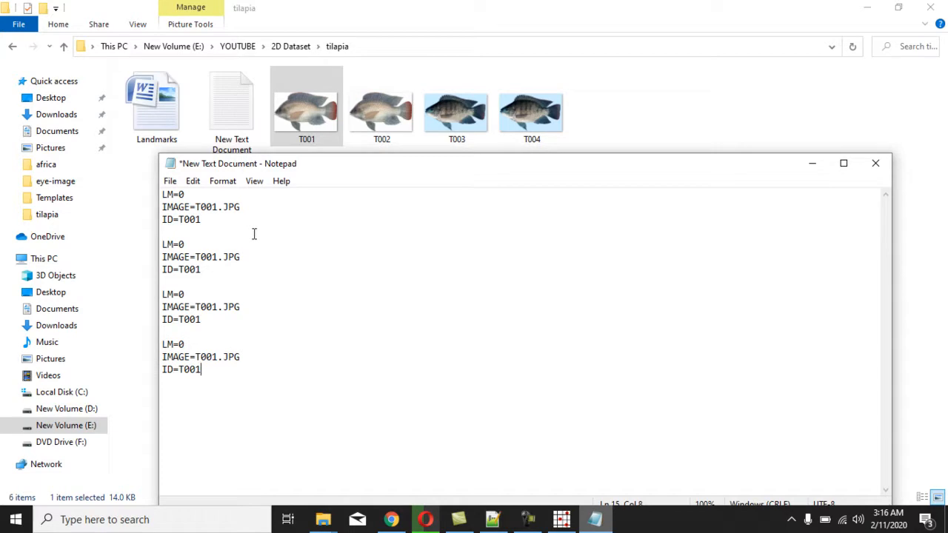
Change the second record's ID to T002 and its image to T002.JPG
{"action": "left_click", "coordinate": [202, 269]}
{"action": "key", "text": "BackSpace"}
{"action": "type", "text": "2"}
{"action": "left_click", "coordinate": [216, 256]}
{"action": "key", "text": "BackSpace"}
{"action": "type", "text": "2"}
Change the third record's image and ID to T003 and the fourth record's image to T004.JPG
{"action": "left_click", "coordinate": [216, 307]}
{"action": "key", "text": "Delete"}
{"action": "type", "text": "3"}
{"action": "left_click", "coordinate": [201, 323]}
{"action": "key", "text": "BackSpace"}
{"action": "type", "text": "3"}
{"action": "left_click", "coordinate": [214, 357]}
{"action": "key", "text": "Delete"}
{"action": "type", "text": "4"}
Delete the third and fourth records from the text document
{"action": "left_click_drag", "start_coordinate": [163, 294], "coordinate": [244, 377]}
{"action": "key", "text": "Delete"}
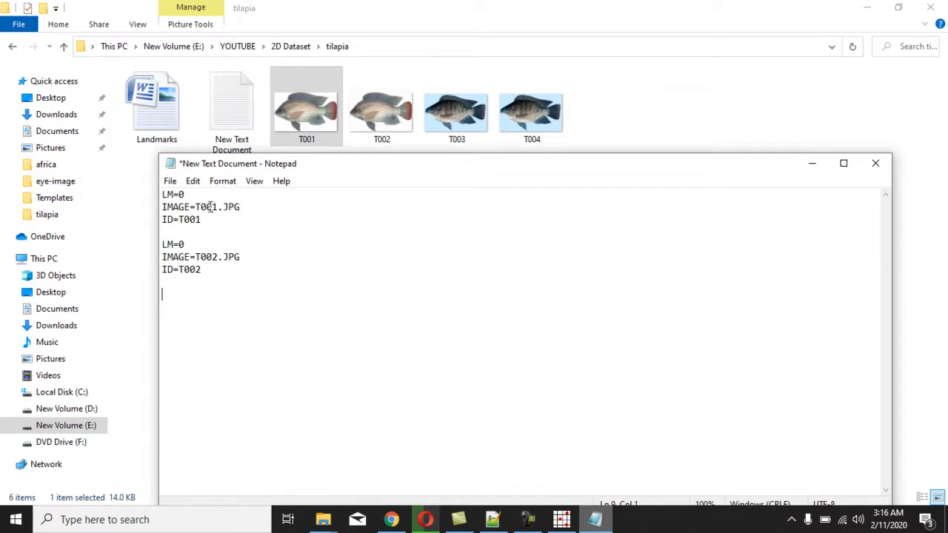
{"action": "left_click", "coordinate": [314, 224]}
Save the text document and close Notepad
{"action": "left_click", "coordinate": [169, 181]}
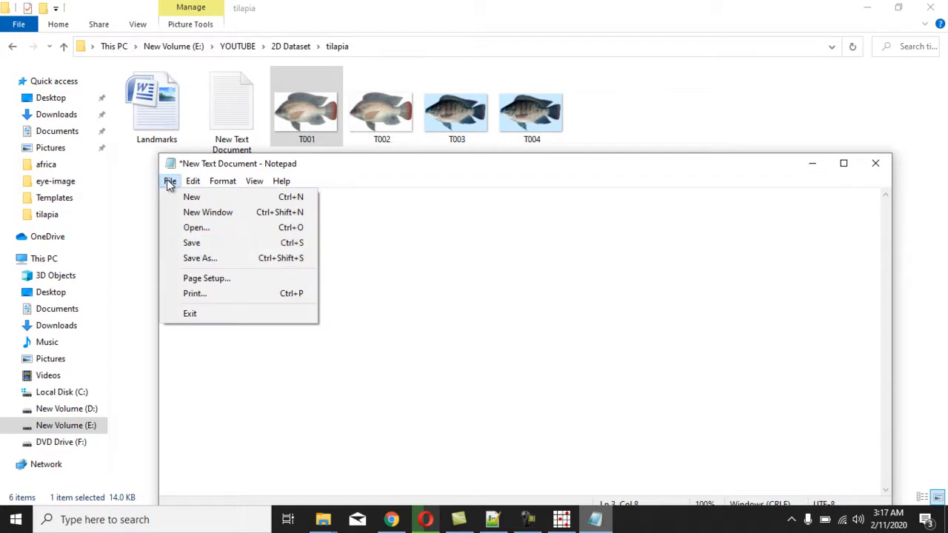
{"action": "left_click", "coordinate": [200, 241]}
{"action": "left_click", "coordinate": [875, 163]}
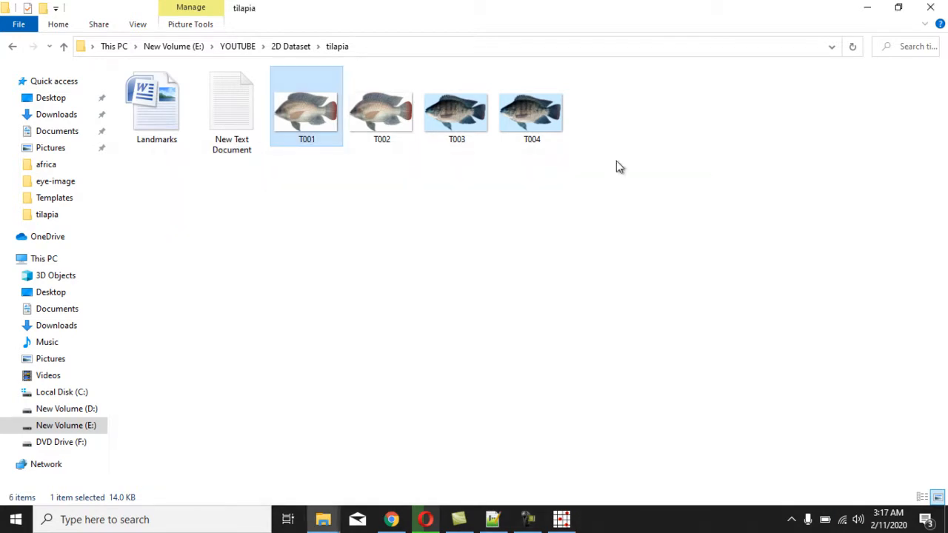
Rename the New Text Document file in the tilapia folder as fish.TPS
{"action": "right_click", "coordinate": [217, 152]}
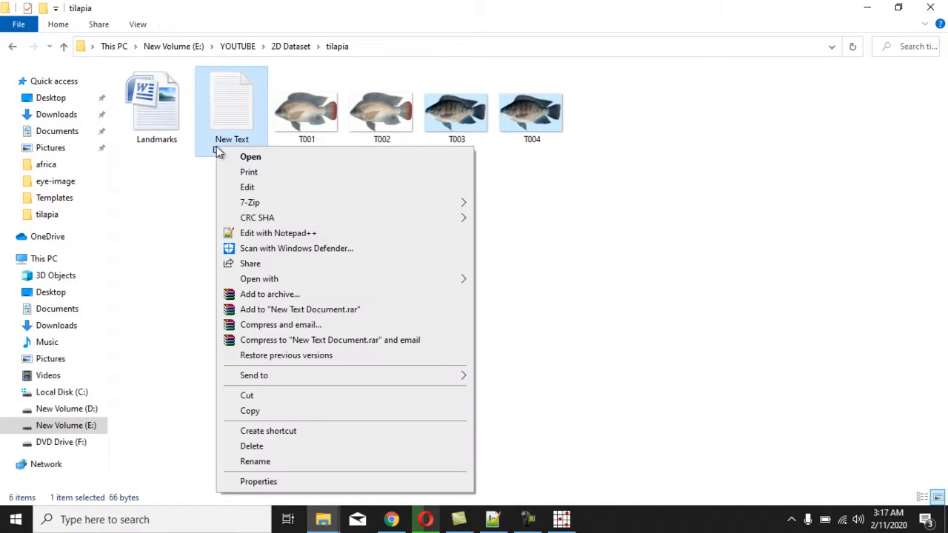
{"action": "left_click", "coordinate": [197, 195]}
{"action": "left_click", "coordinate": [212, 153]}
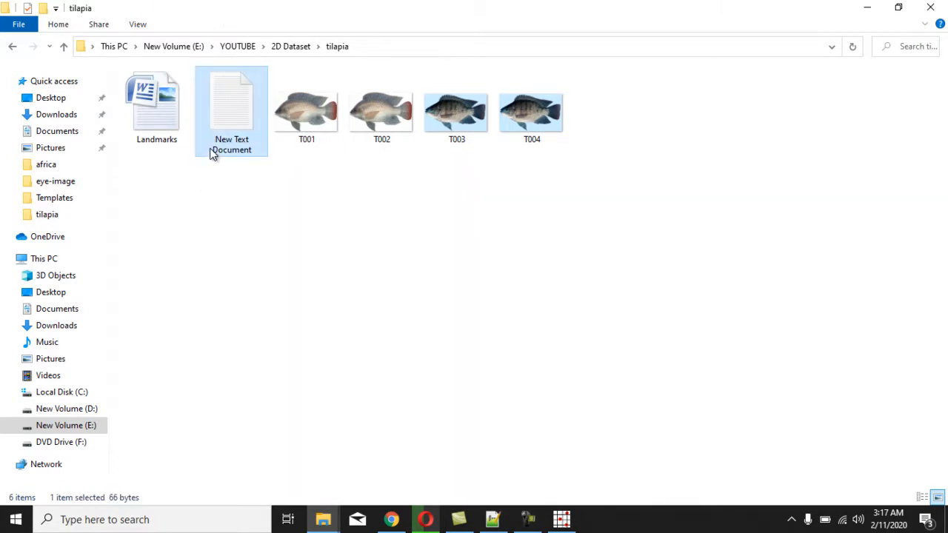
{"action": "left_click", "coordinate": [219, 152]}
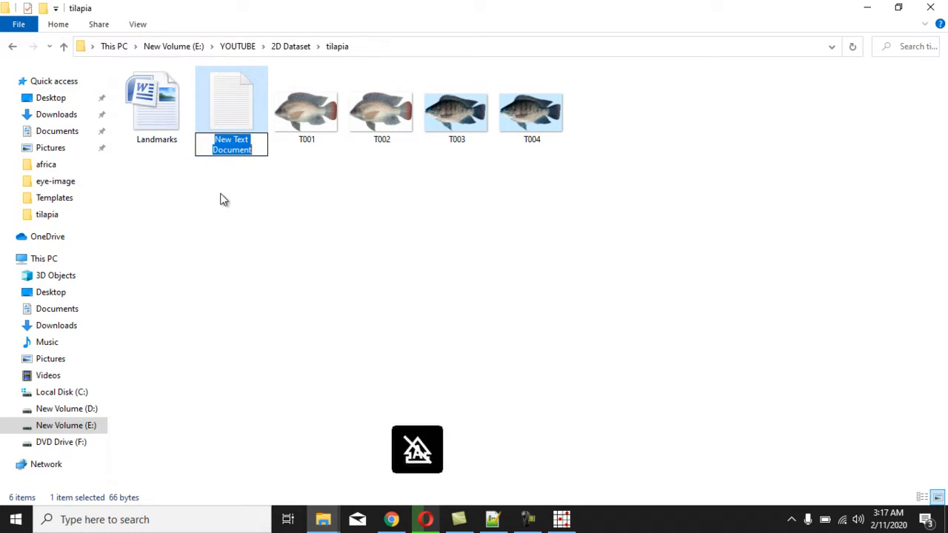
{"action": "type", "text": "fish"}
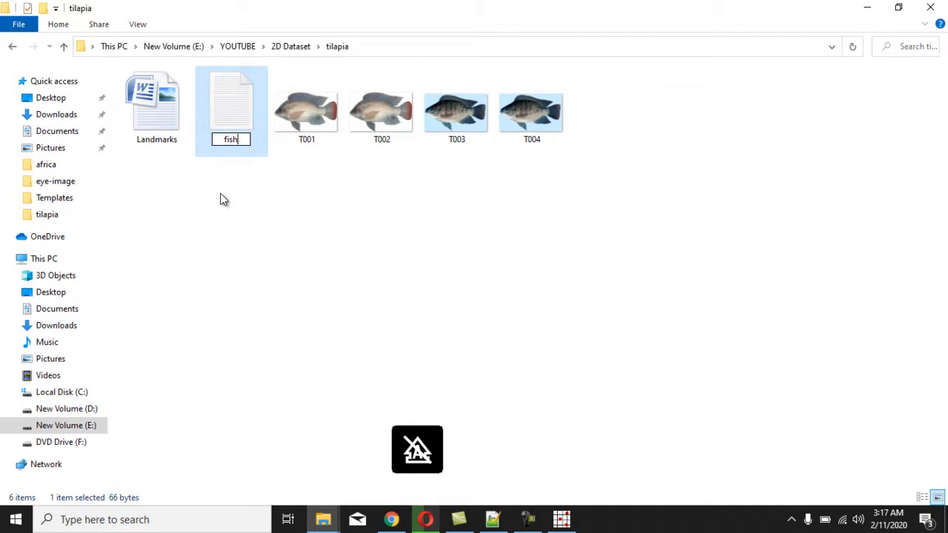
{"action": "type", "text": "."}
{"action": "key", "text": "Caps_Lock"}
{"action": "type", "text": "TPS"}
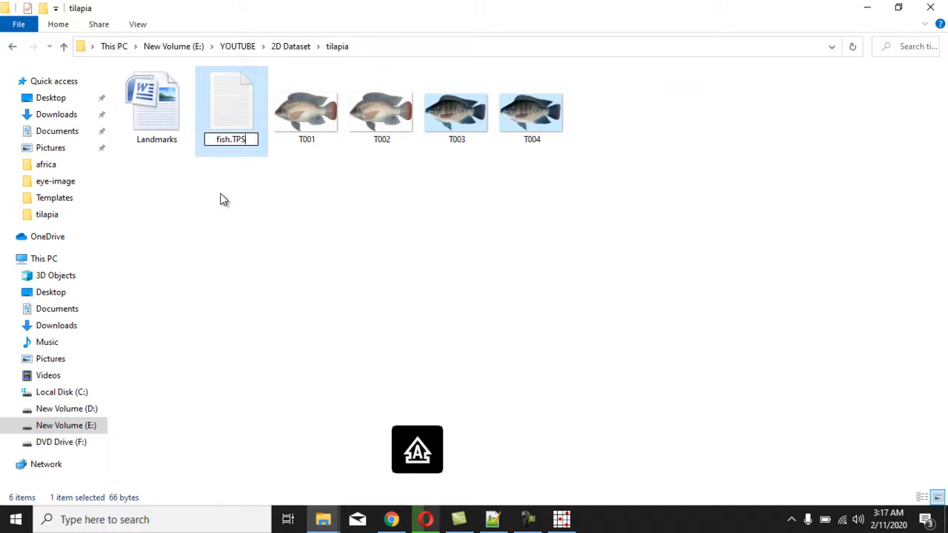
{"action": "key", "text": "Return"}
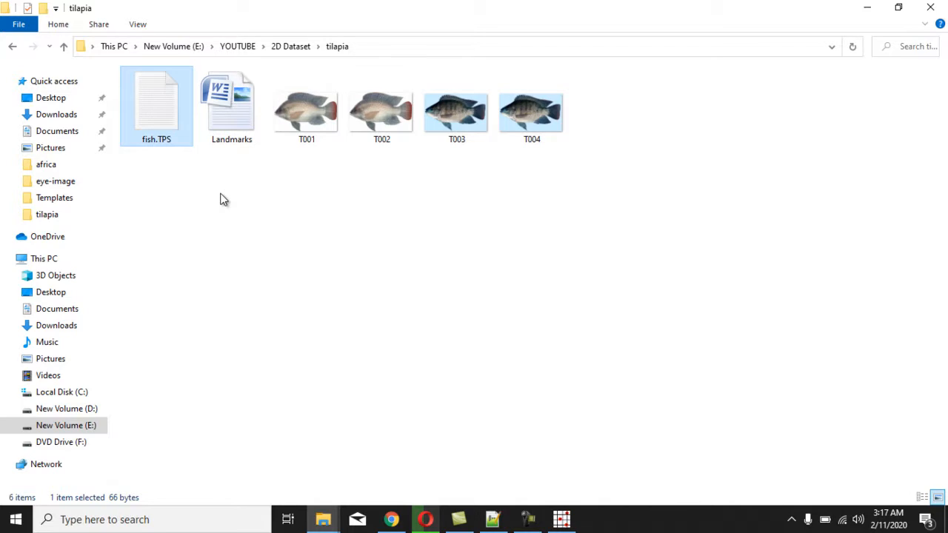
Open the renamed text file in Notepad++, save it as fish.TPS with file type All types (*.*), and minimize the editor
{"action": "right_click", "coordinate": [164, 131]}
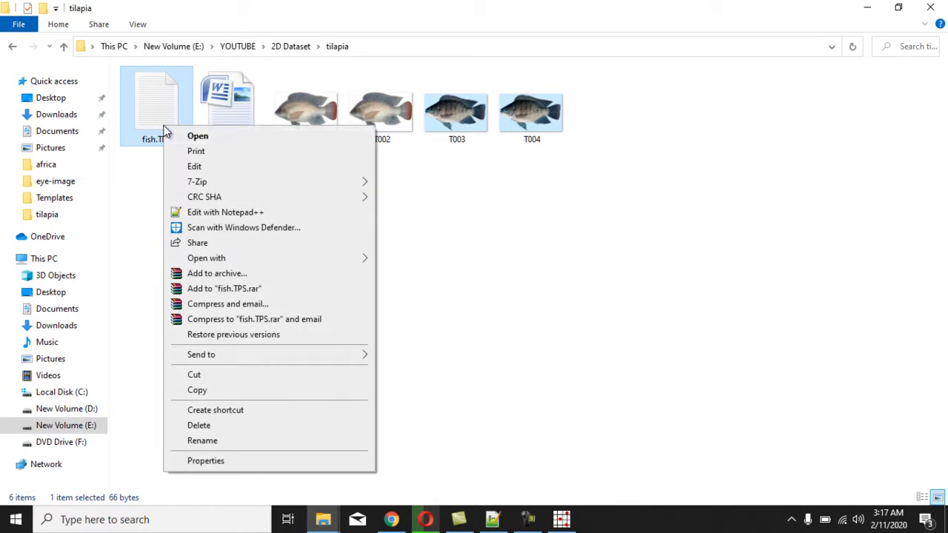
{"action": "left_click", "coordinate": [202, 213]}
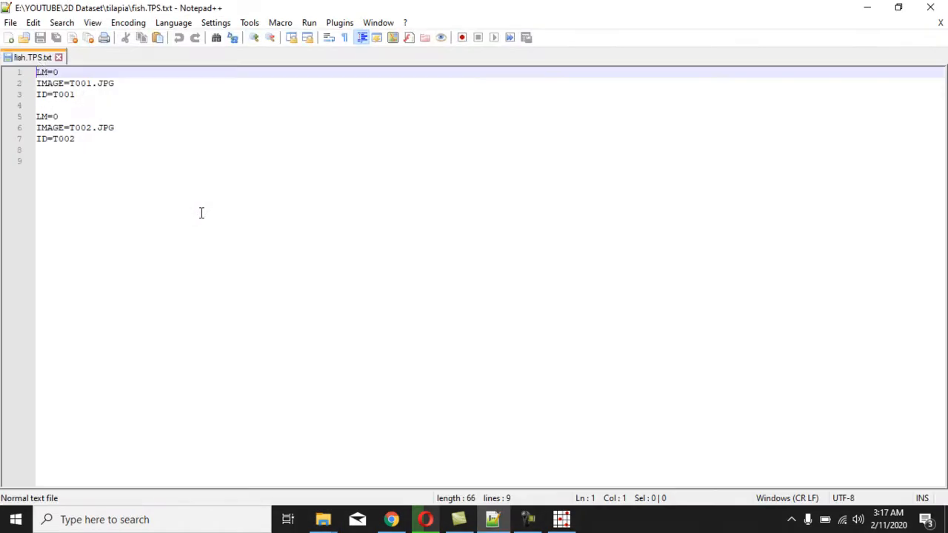
{"action": "left_click", "coordinate": [11, 22]}
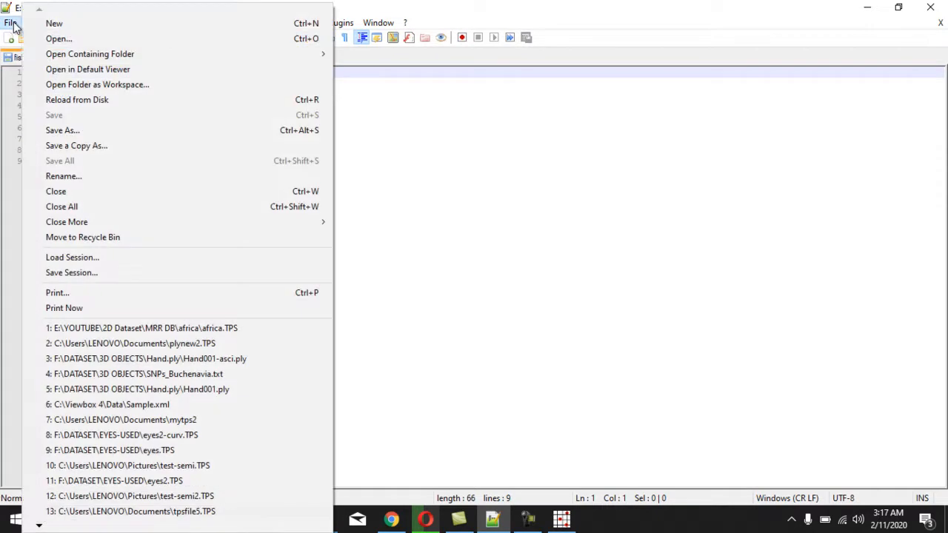
{"action": "left_click", "coordinate": [58, 129]}
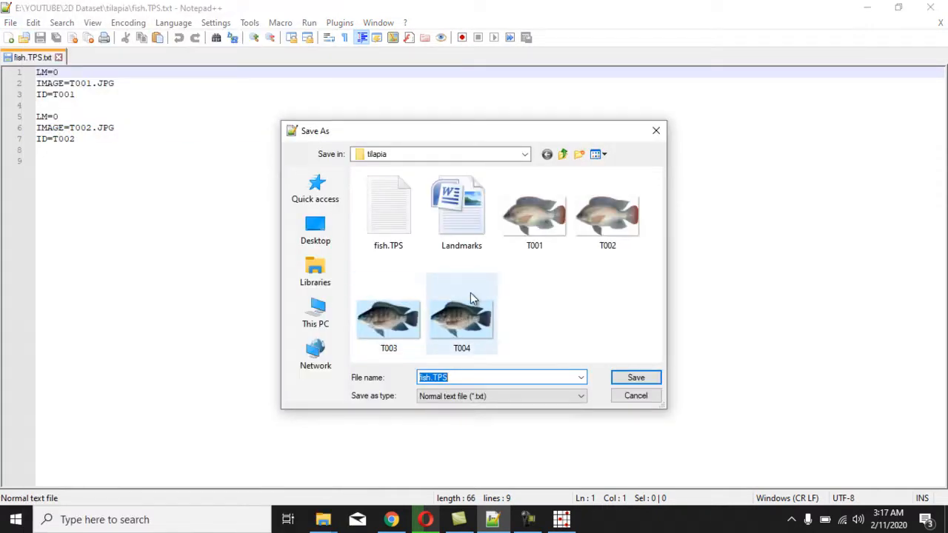
{"action": "left_click", "coordinate": [463, 377]}
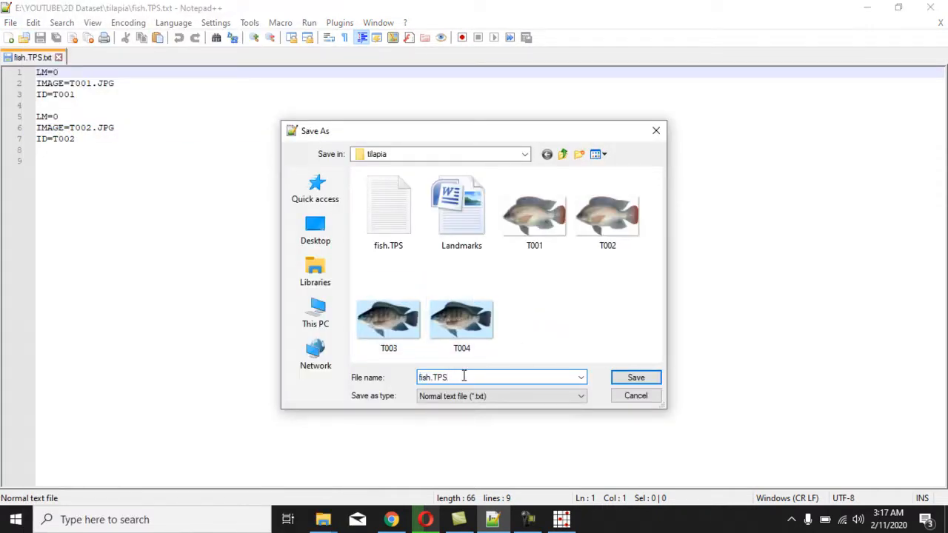
{"action": "left_click", "coordinate": [559, 396]}
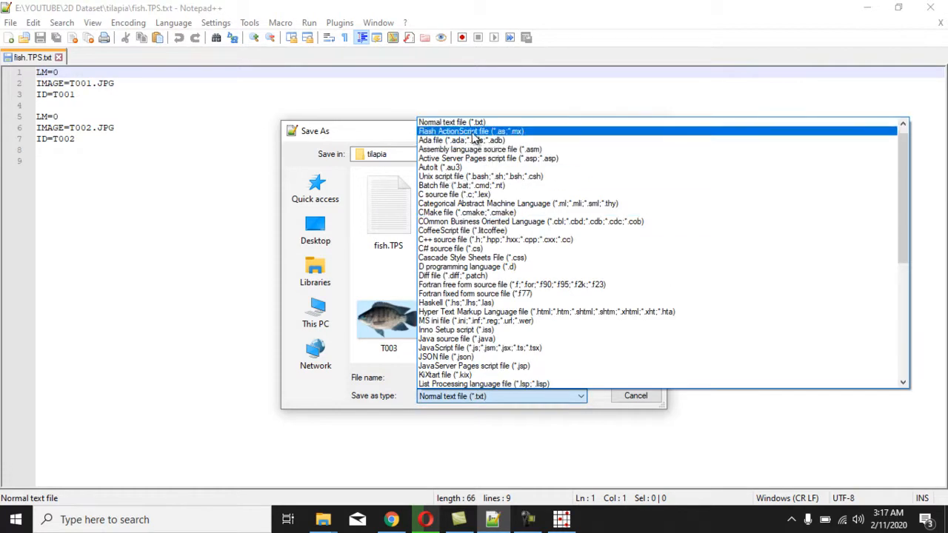
{"action": "scroll", "coordinate": [448, 199], "scroll_direction": "up", "scroll_amount": 1}
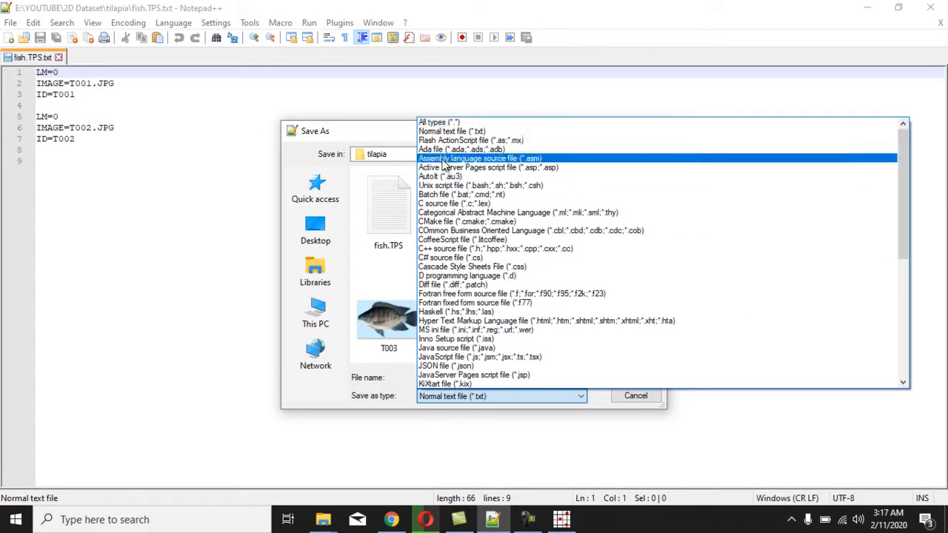
{"action": "left_click", "coordinate": [436, 123]}
{"action": "left_click", "coordinate": [456, 377]}
{"action": "double_click", "coordinate": [455, 377]}
{"action": "left_click", "coordinate": [456, 376]}
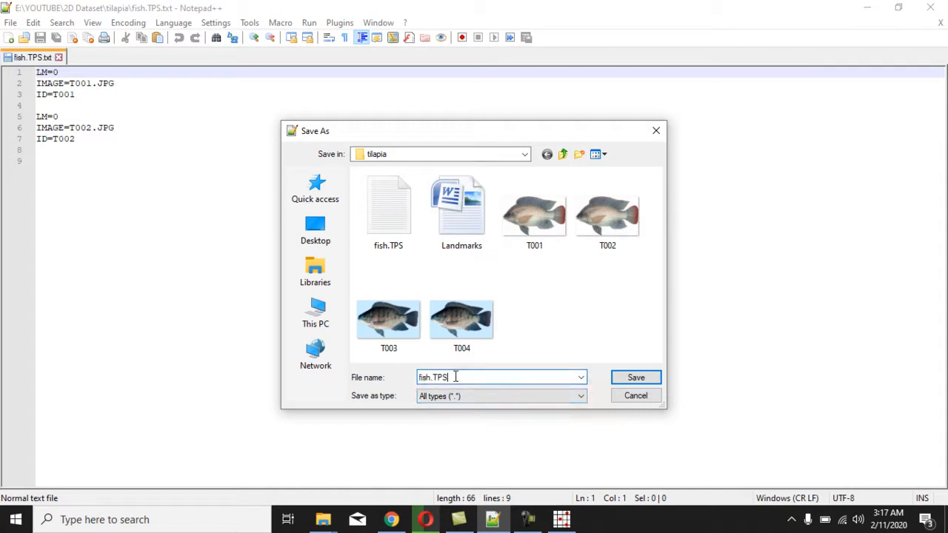
{"action": "left_click", "coordinate": [637, 378]}
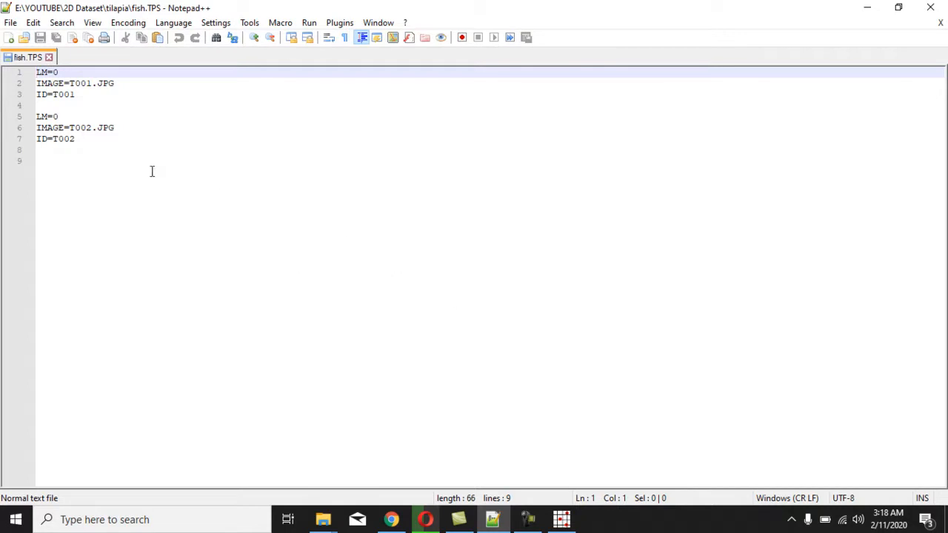
{"action": "left_click", "coordinate": [869, 11]}
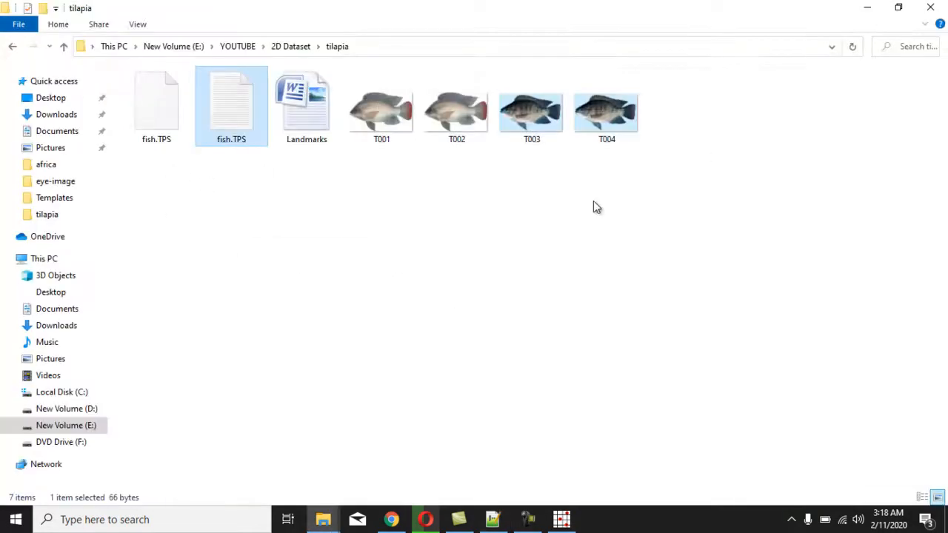
Switch to tpsDig2 and load fish.TPS from the tilapia folder as the input source file
{"action": "left_click", "coordinate": [331, 250]}
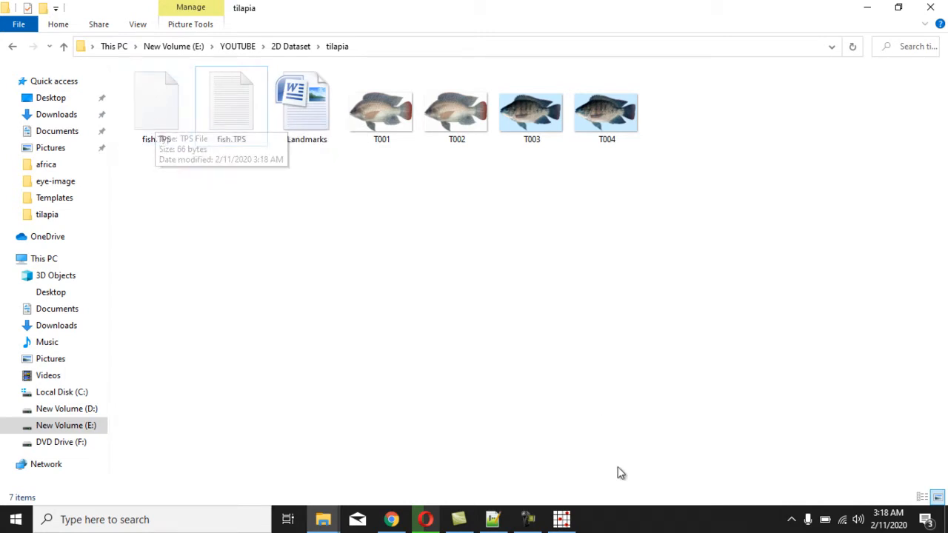
{"action": "left_click", "coordinate": [561, 521]}
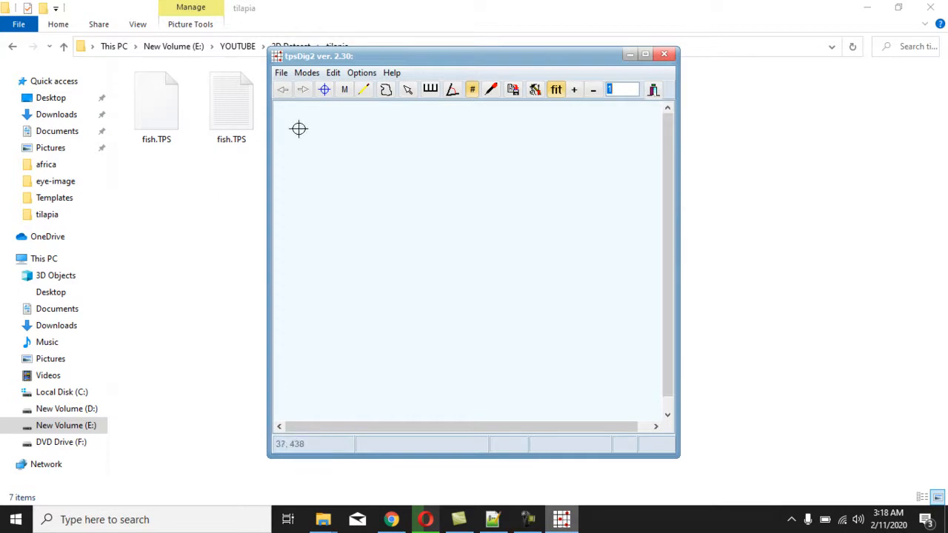
{"action": "left_click", "coordinate": [282, 74]}
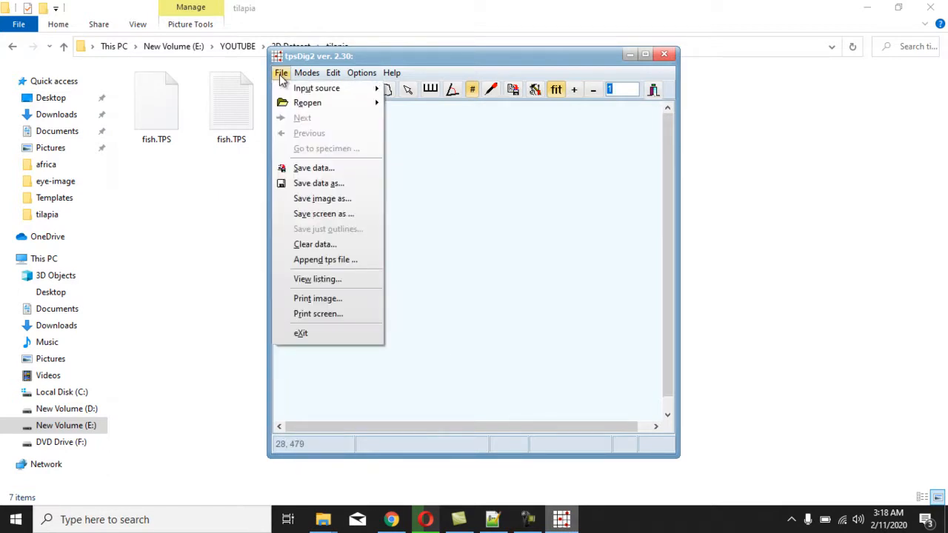
{"action": "mouse_move", "coordinate": [337, 89]}
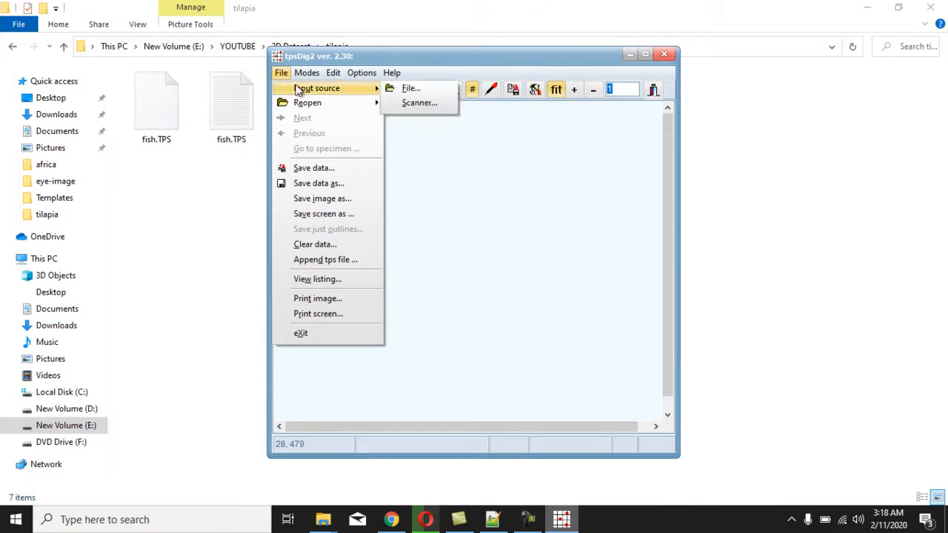
{"action": "left_click", "coordinate": [411, 88]}
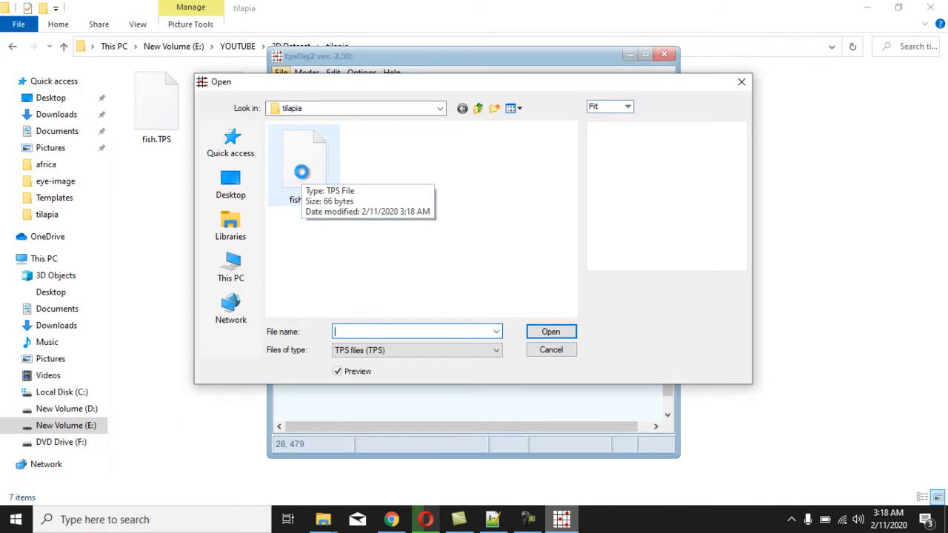
{"action": "left_click", "coordinate": [301, 172]}
{"action": "left_click", "coordinate": [553, 335]}
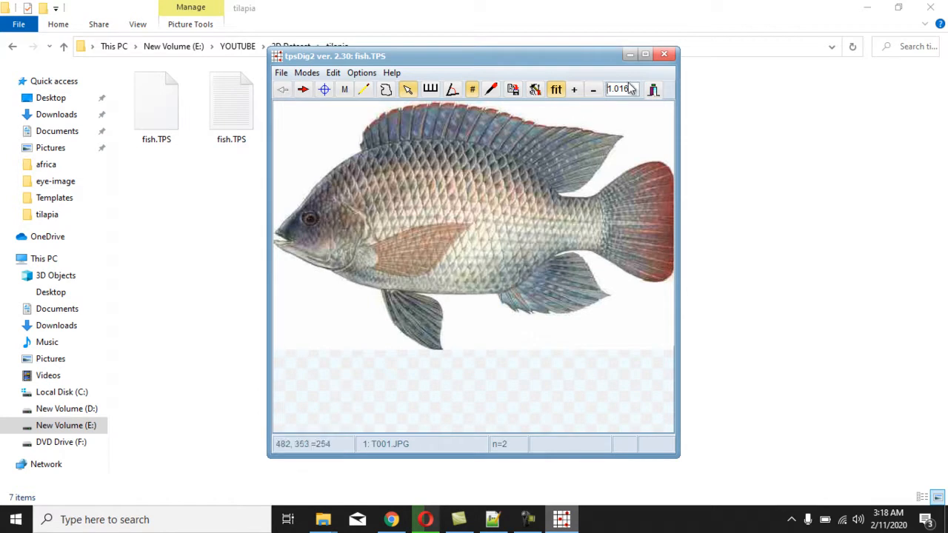
Move the tpsDig2 window clear of the folder's image thumbnails and browse back and forth between specimens T001 and T002
{"action": "left_click_drag", "start_coordinate": [583, 64], "coordinate": [595, 171]}
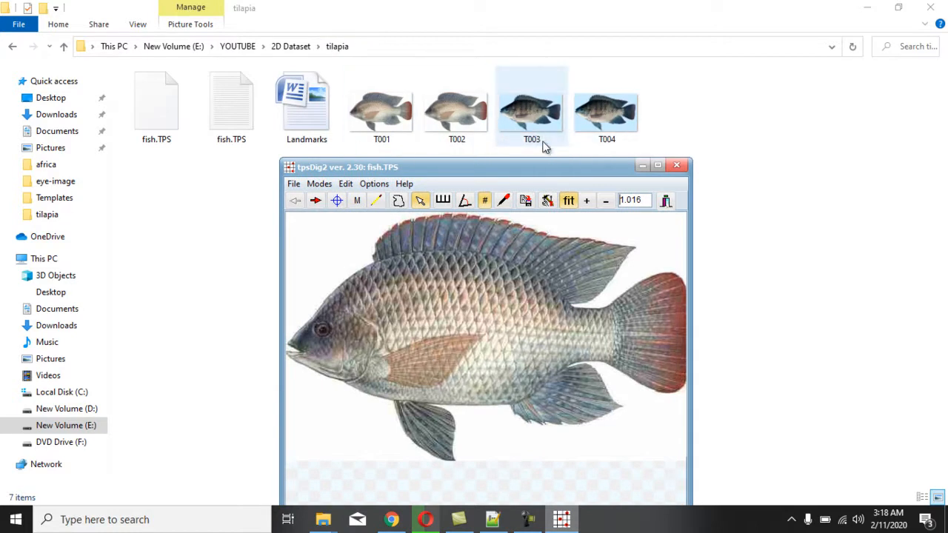
{"action": "left_click_drag", "start_coordinate": [557, 167], "coordinate": [685, 83]}
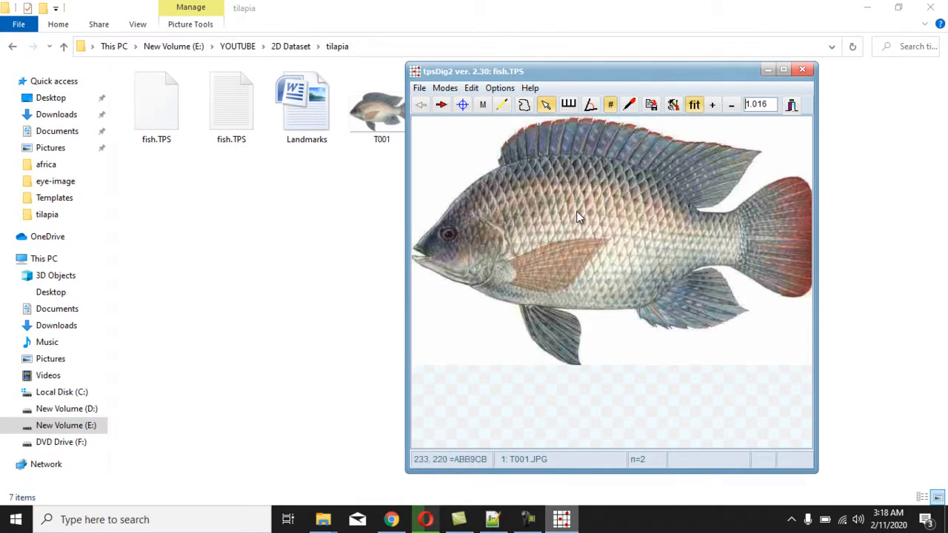
{"action": "left_click", "coordinate": [441, 105]}
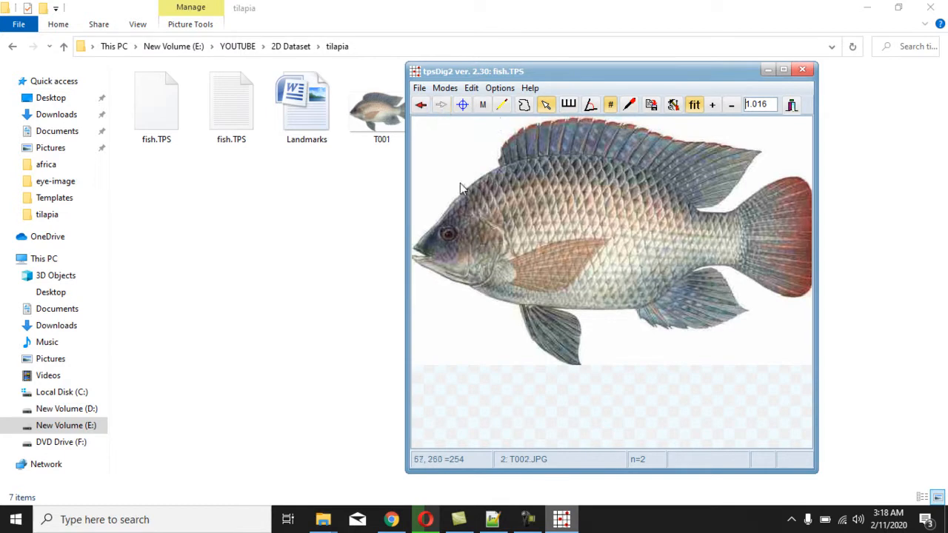
{"action": "left_click", "coordinate": [420, 106]}
{"action": "left_click", "coordinate": [441, 104]}
Review the fish.TPS records in Notepad++, and close tpsDig2 to return to the desktop
{"action": "left_click", "coordinate": [496, 521]}
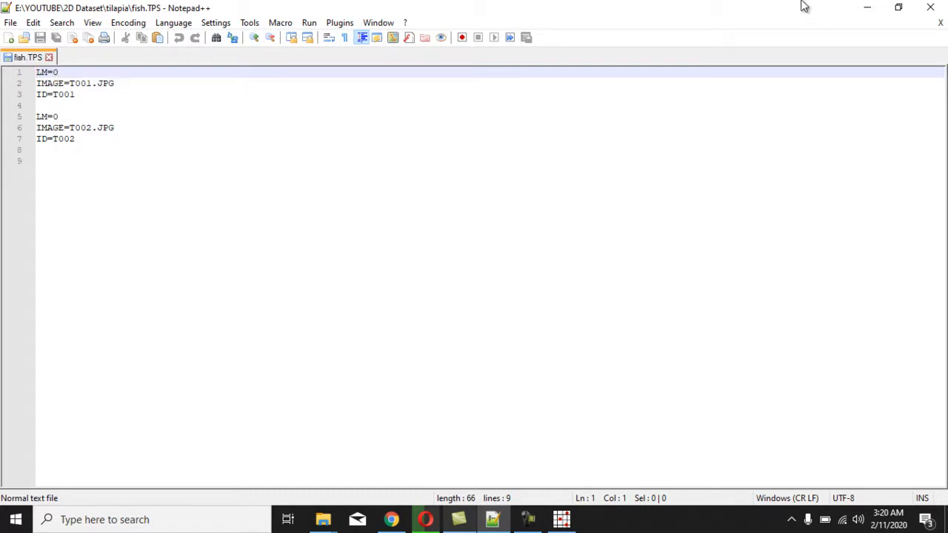
{"action": "left_click", "coordinate": [867, 9]}
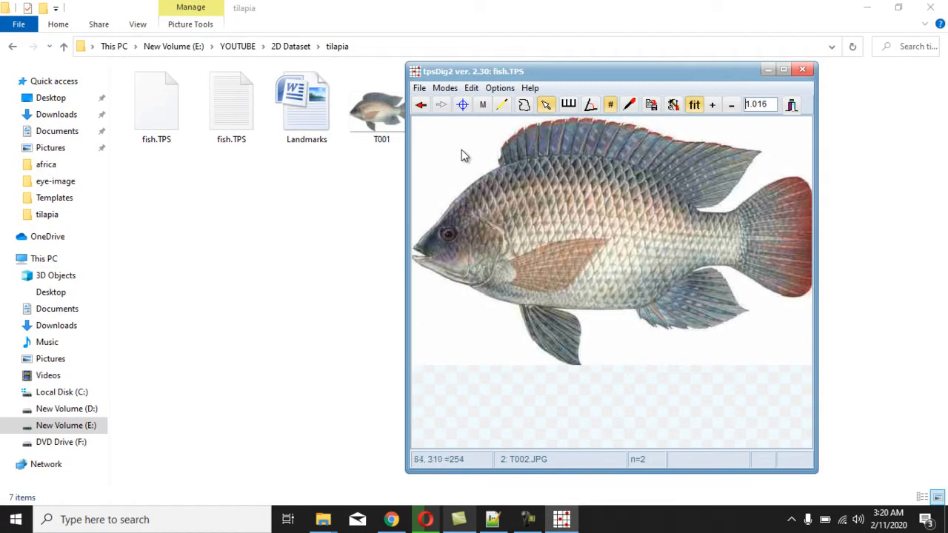
{"action": "left_click", "coordinate": [802, 70]}
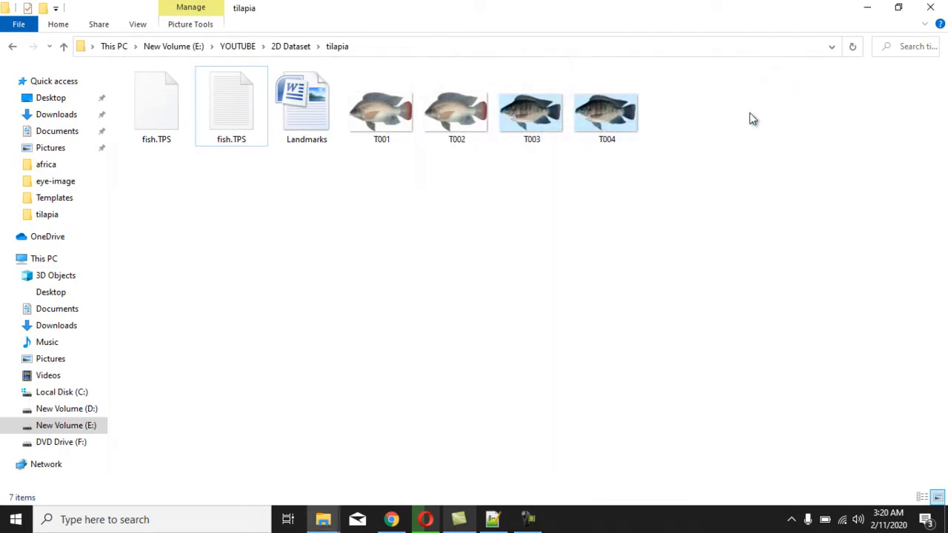
{"action": "left_click", "coordinate": [867, 11]}
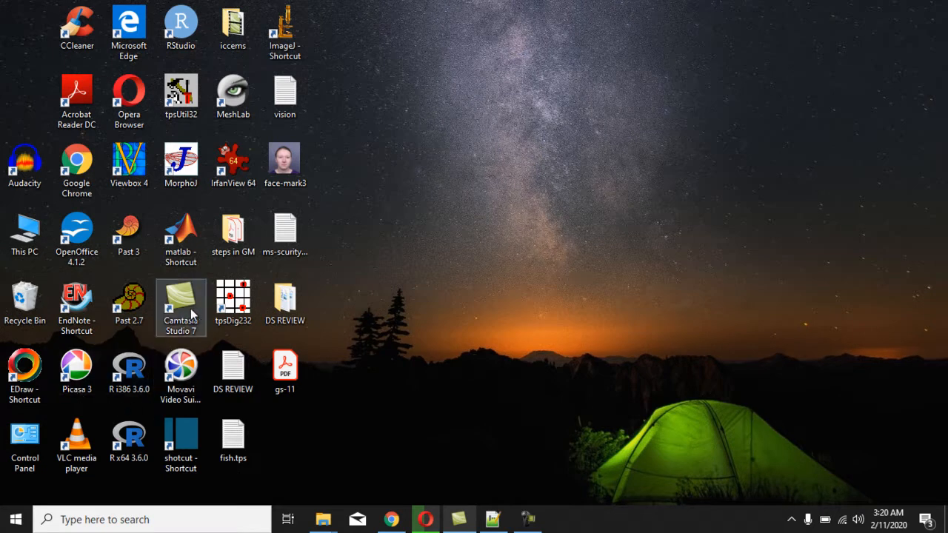
Launch tpsUtil32 from the desktop and select the operation Build tps file from images
{"action": "double_click", "coordinate": [187, 102]}
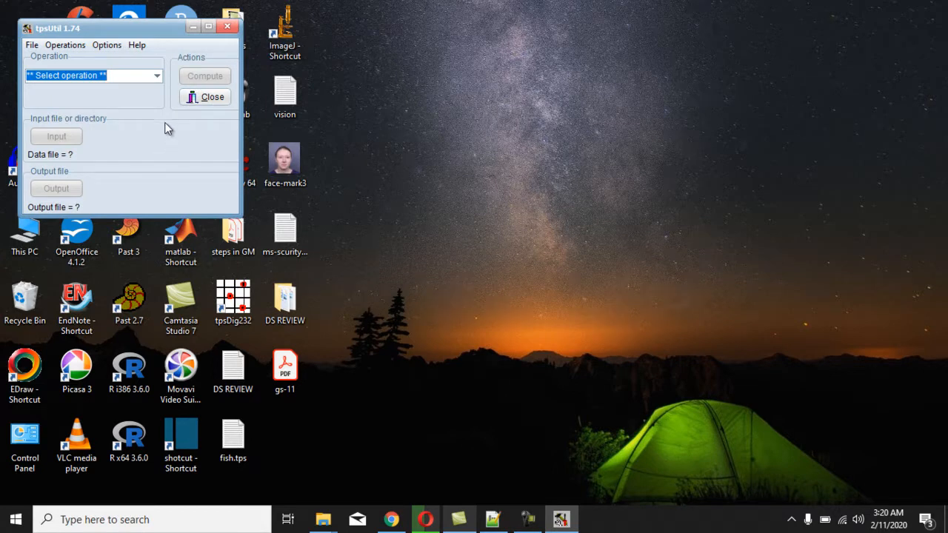
{"action": "left_click", "coordinate": [158, 76]}
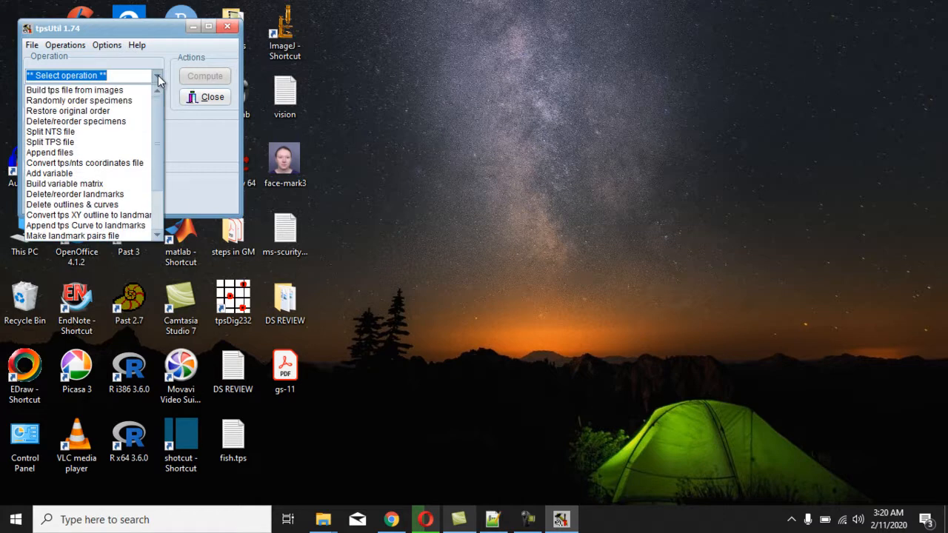
{"action": "left_click", "coordinate": [86, 92]}
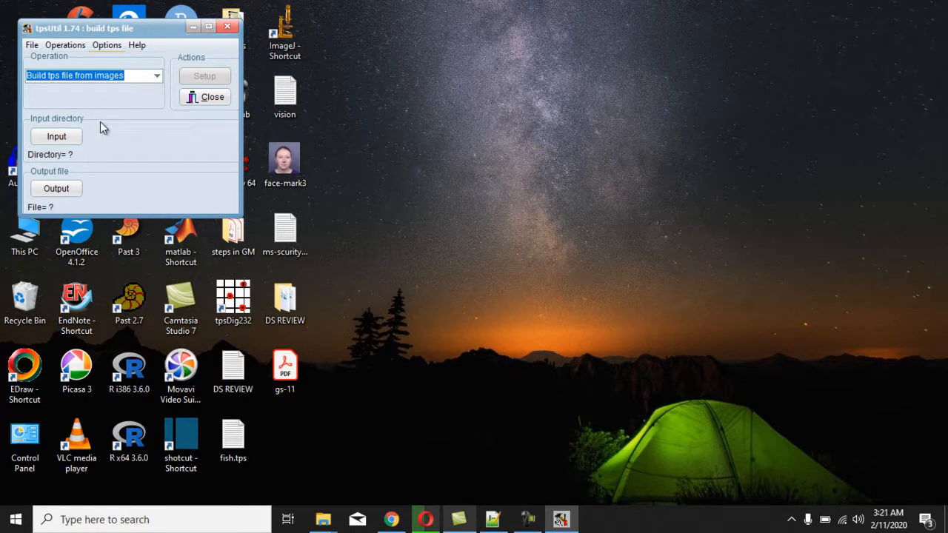
Set the input directory to E:\YOUTUBE\2D Dataset\tilapia by choosing the image T001 in that folder
{"action": "left_click", "coordinate": [63, 136]}
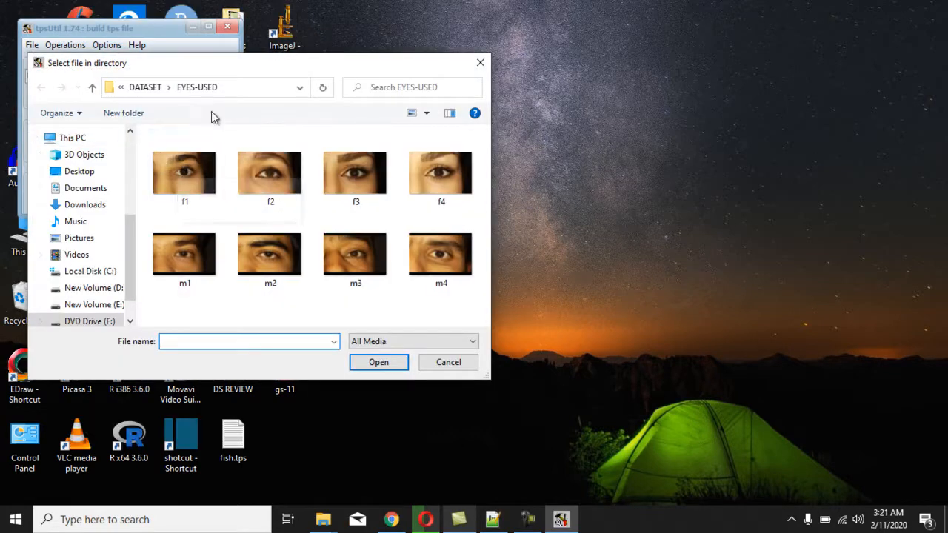
{"action": "left_click", "coordinate": [145, 87]}
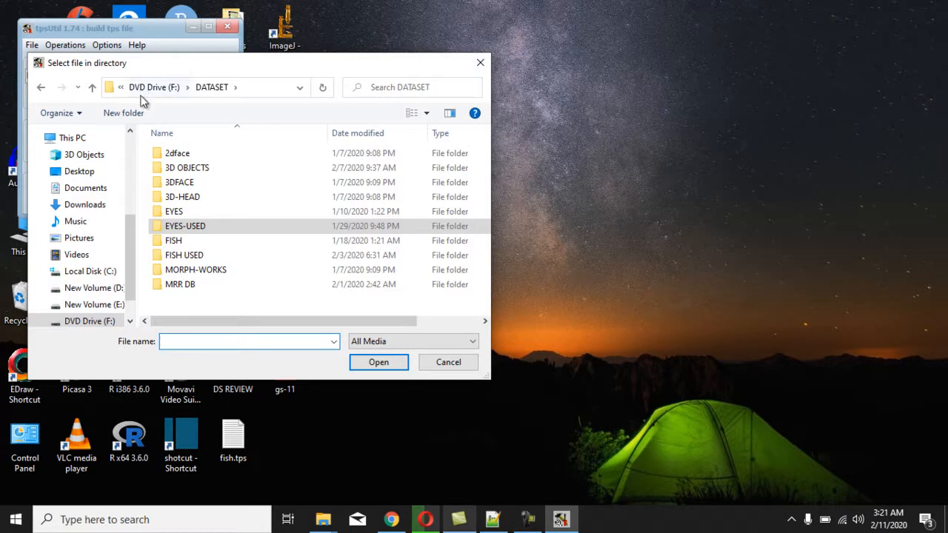
{"action": "left_click", "coordinate": [81, 304]}
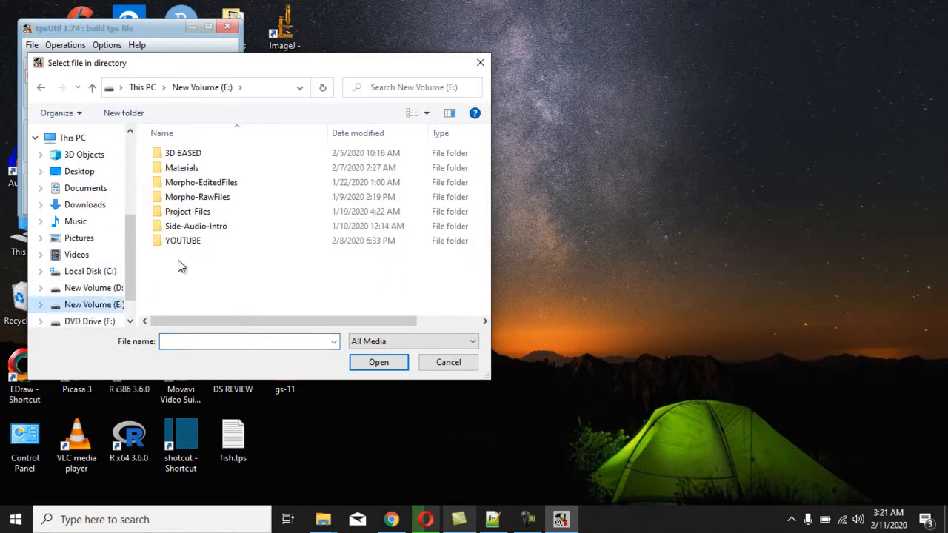
{"action": "left_click", "coordinate": [187, 243]}
{"action": "double_click", "coordinate": [186, 243]}
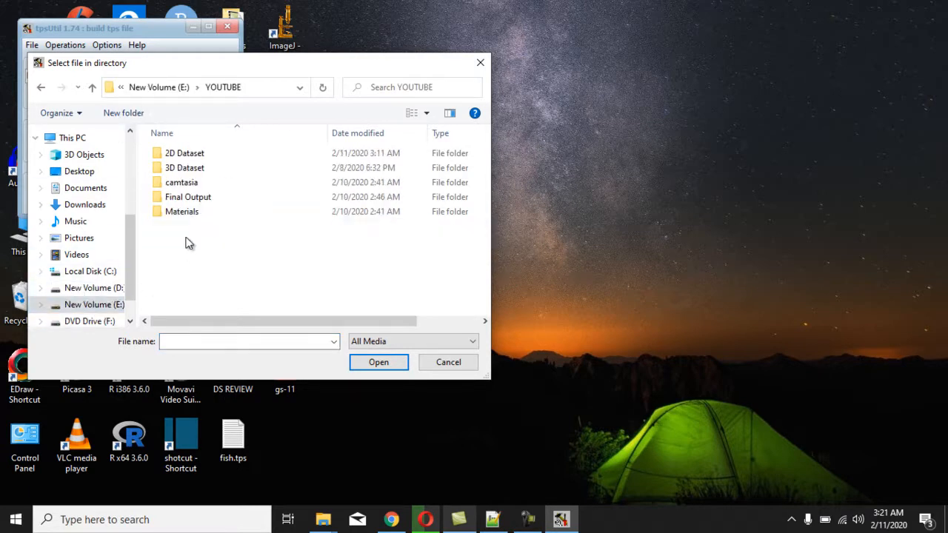
{"action": "left_click", "coordinate": [185, 158]}
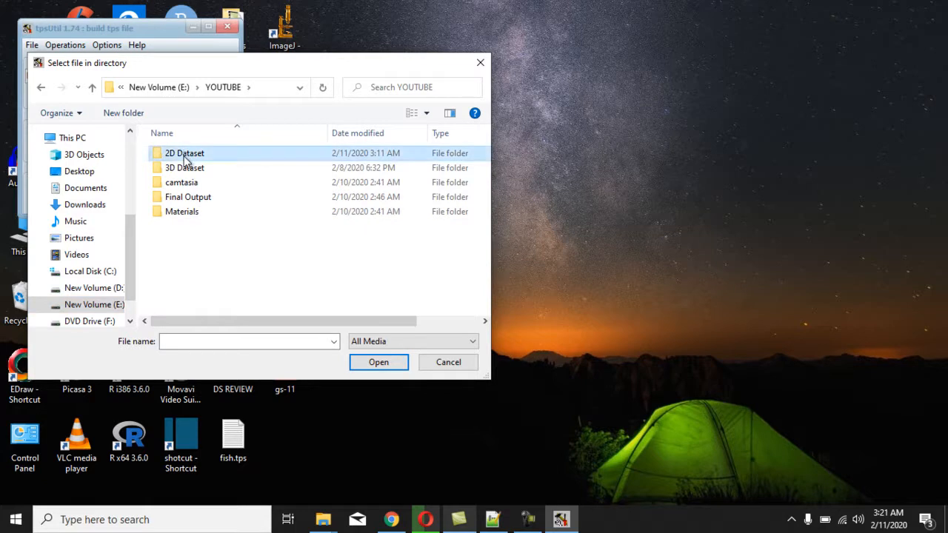
{"action": "double_click", "coordinate": [185, 158]}
{"action": "double_click", "coordinate": [182, 196]}
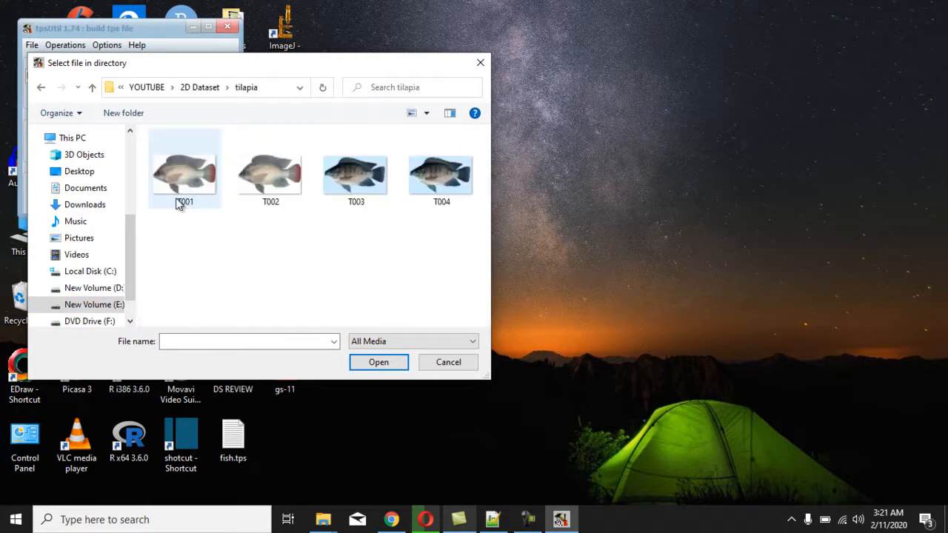
{"action": "left_click", "coordinate": [191, 167]}
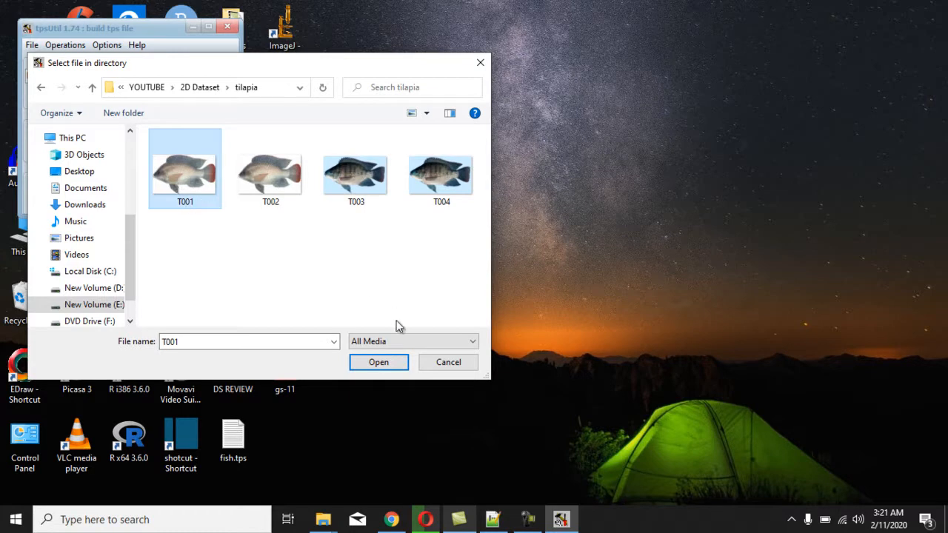
{"action": "left_click", "coordinate": [375, 362]}
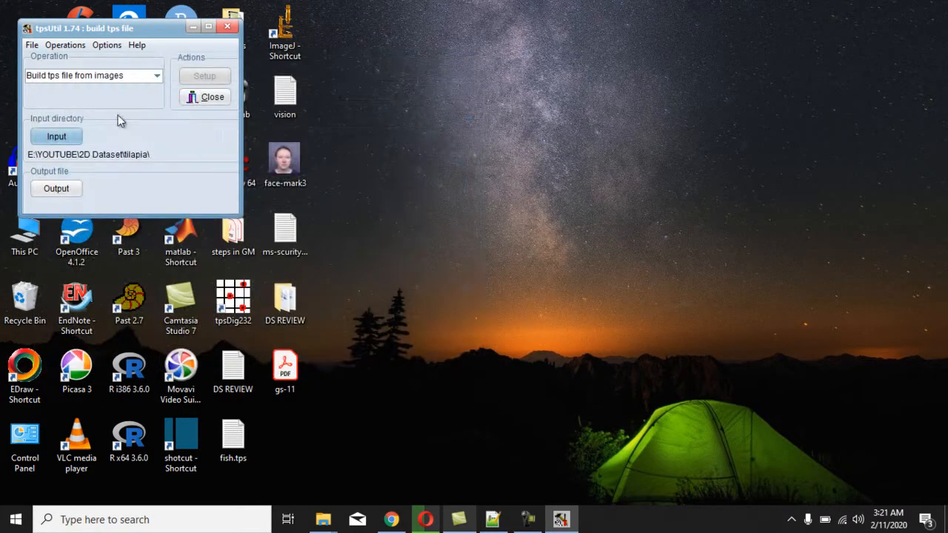
Set the TPS output file to new-fish in the tilapia folder
{"action": "left_click", "coordinate": [59, 192]}
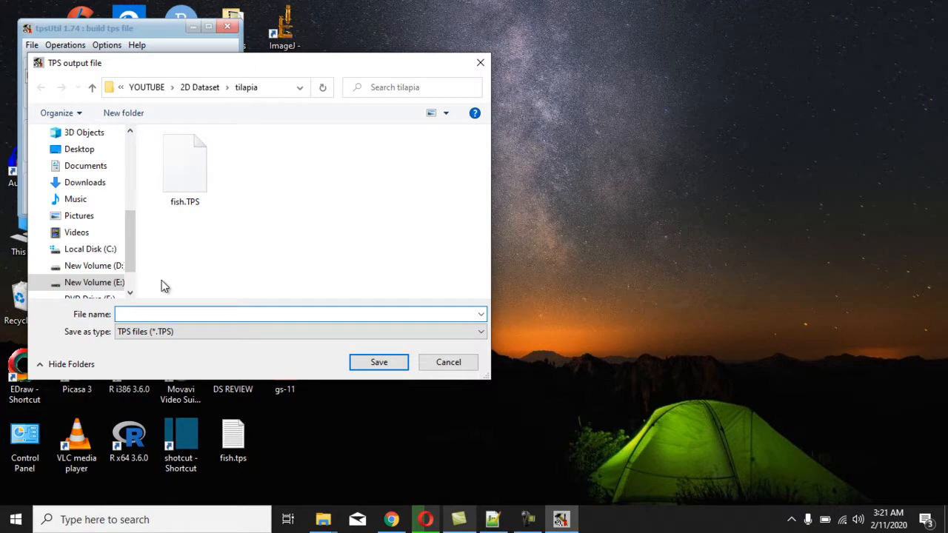
{"action": "type", "text": "NEW"}
{"action": "key", "text": "BackSpace"}
{"action": "key", "text": "BackSpace"}
{"action": "key", "text": "BackSpace"}
{"action": "type", "text": "n"}
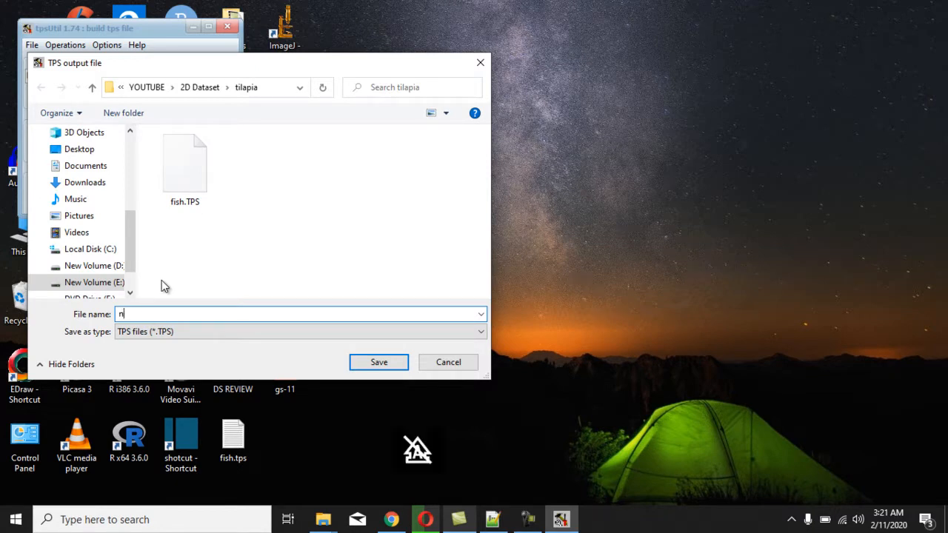
{"action": "type", "text": "ew-fish"}
{"action": "left_click", "coordinate": [380, 363]}
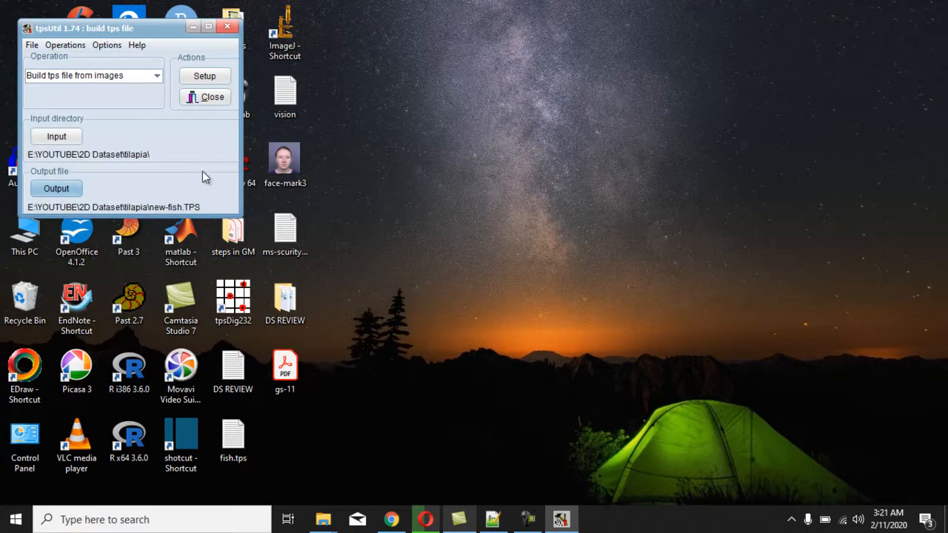
Create new-fish.TPS with the images T001.jpg to T004.jpg included, and minimize tpsUtil
{"action": "left_click", "coordinate": [208, 81]}
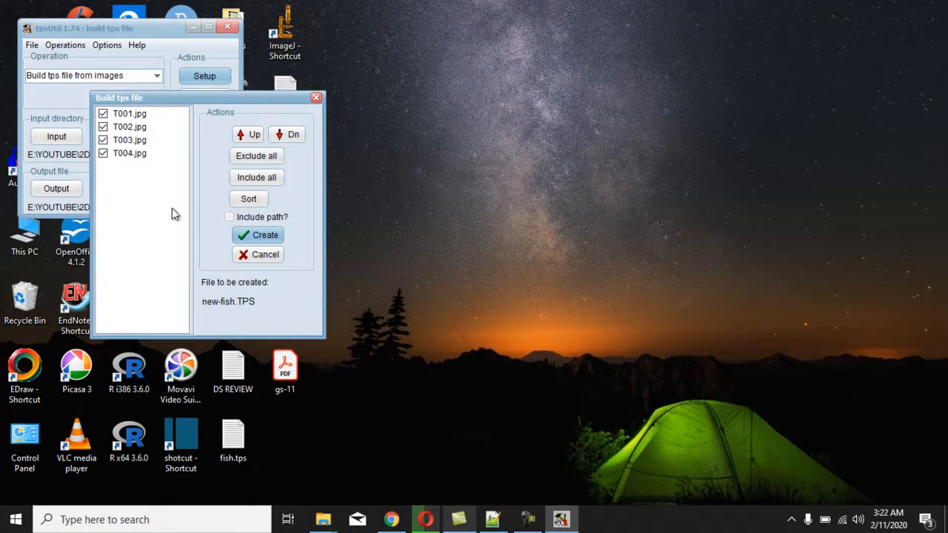
{"action": "left_click", "coordinate": [265, 235]}
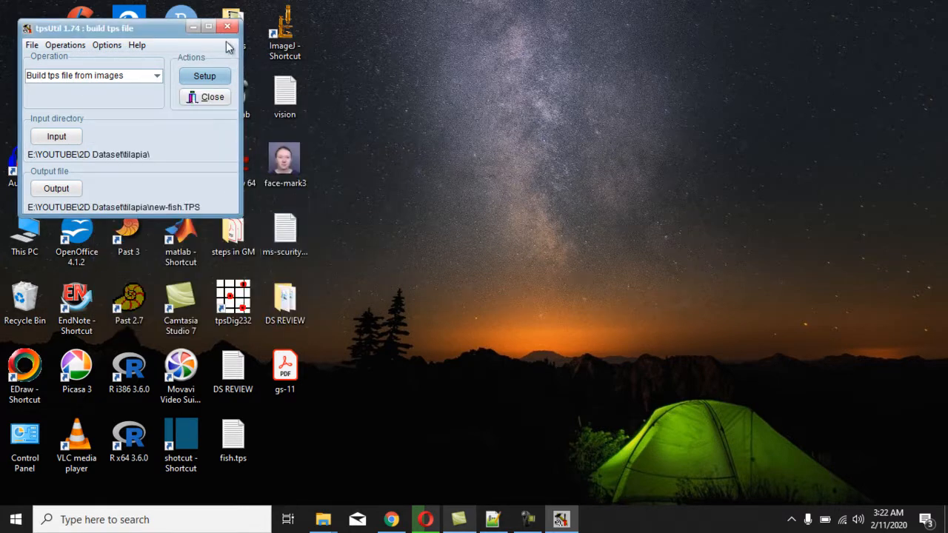
{"action": "left_click", "coordinate": [191, 28]}
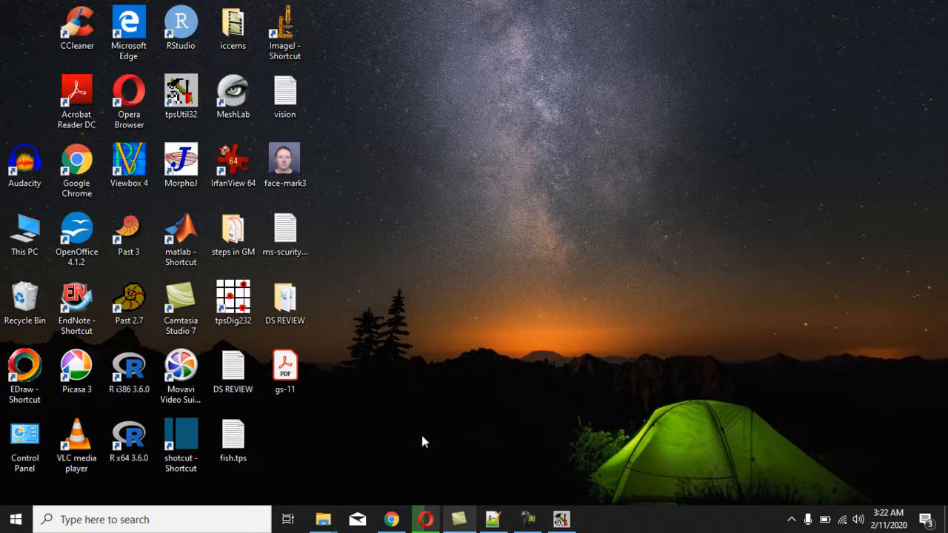
Switch to the tilapia folder in File Explorer and open new-fish.TPS in Notepad++ to examine its records
{"action": "mouse_move", "coordinate": [322, 519]}
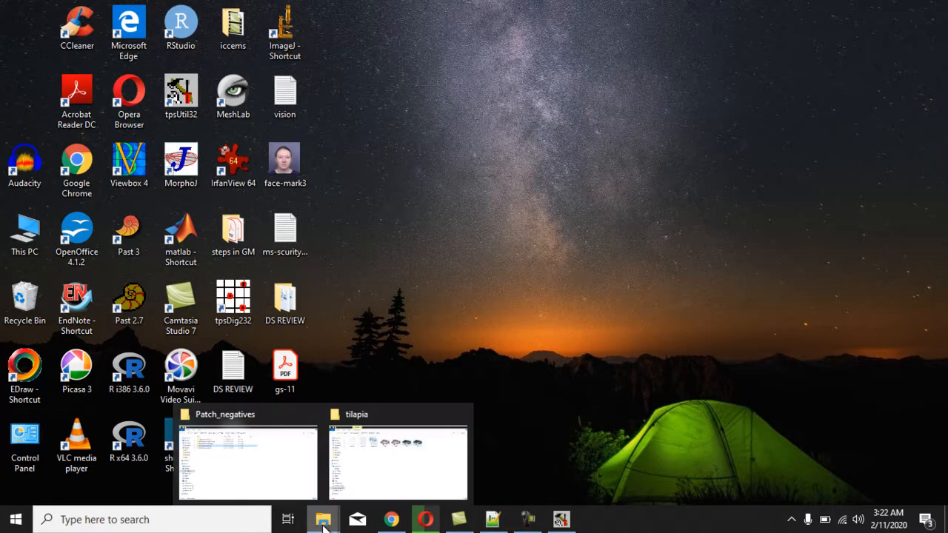
{"action": "left_click", "coordinate": [360, 501]}
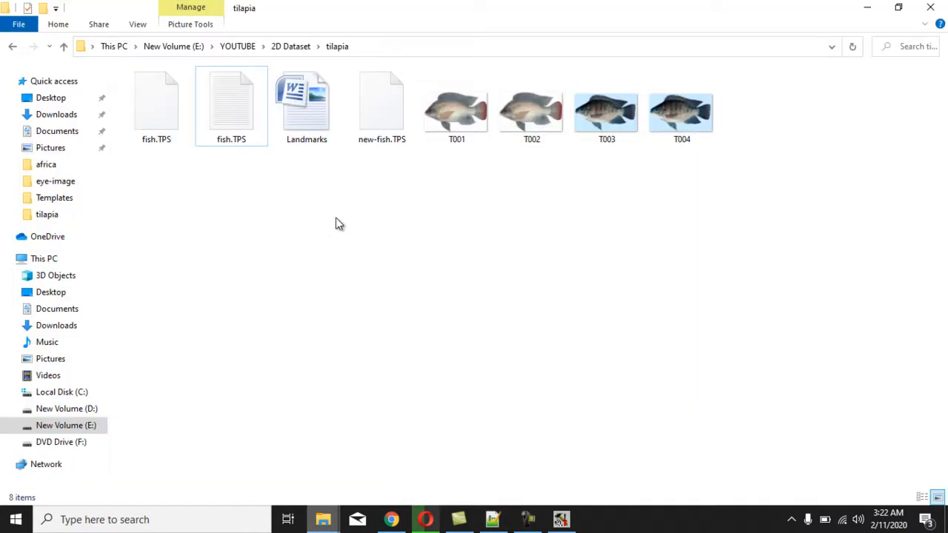
{"action": "left_click", "coordinate": [376, 131]}
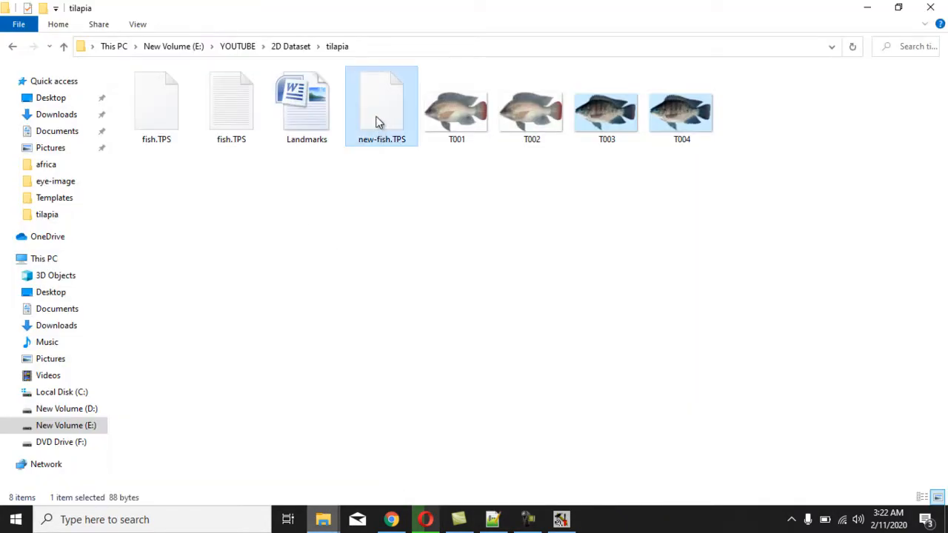
{"action": "right_click", "coordinate": [376, 122]}
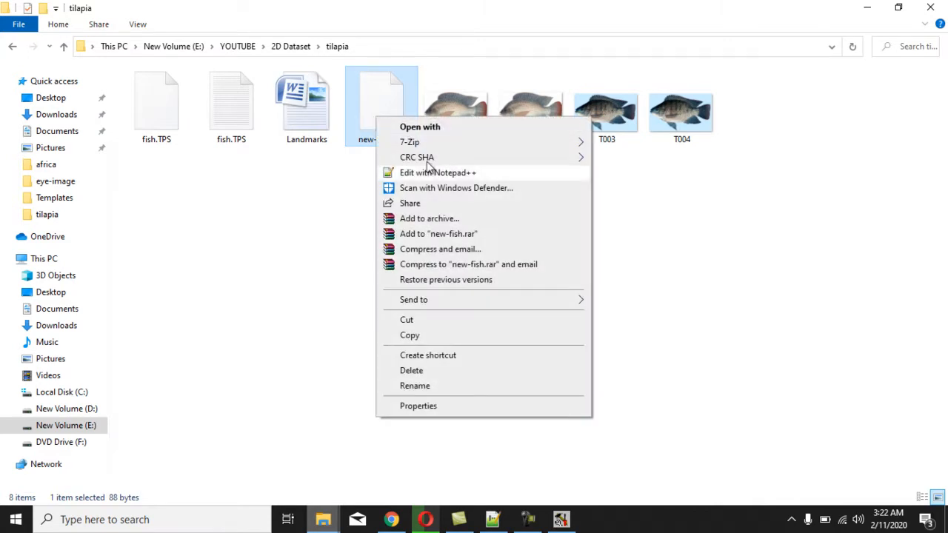
{"action": "left_click", "coordinate": [437, 176]}
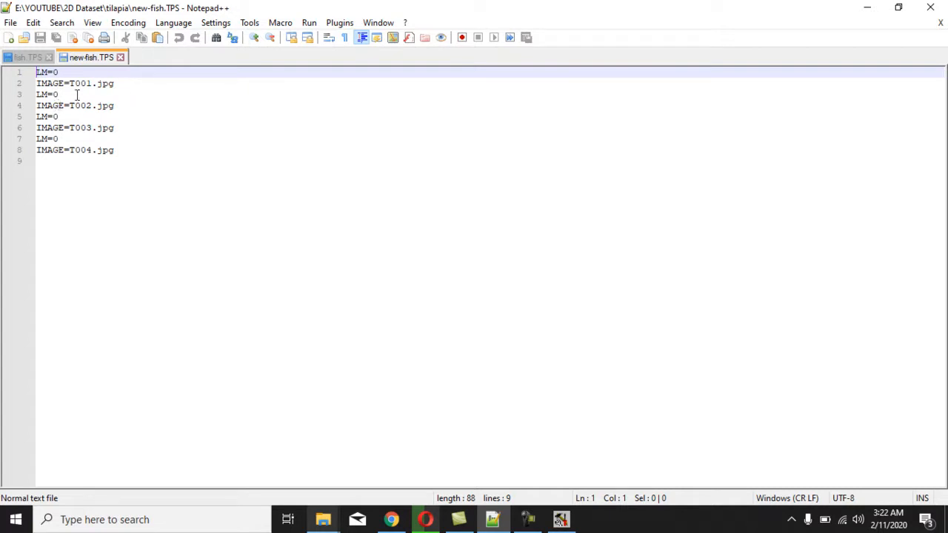
Close new-fish.TPS and fish.TPS in Notepad++, and minimize Notepad++ and the tilapia folder to reach the desktop
{"action": "left_click", "coordinate": [120, 57]}
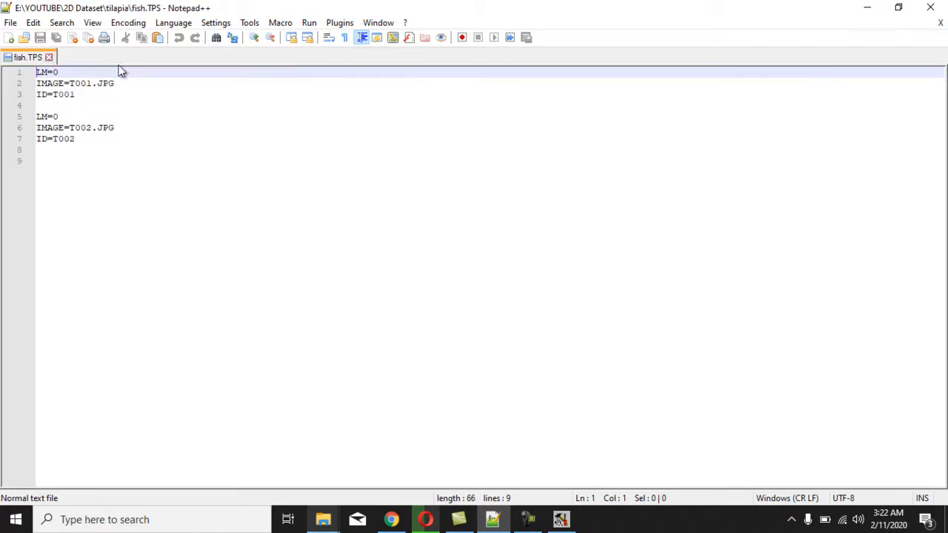
{"action": "left_click", "coordinate": [48, 58]}
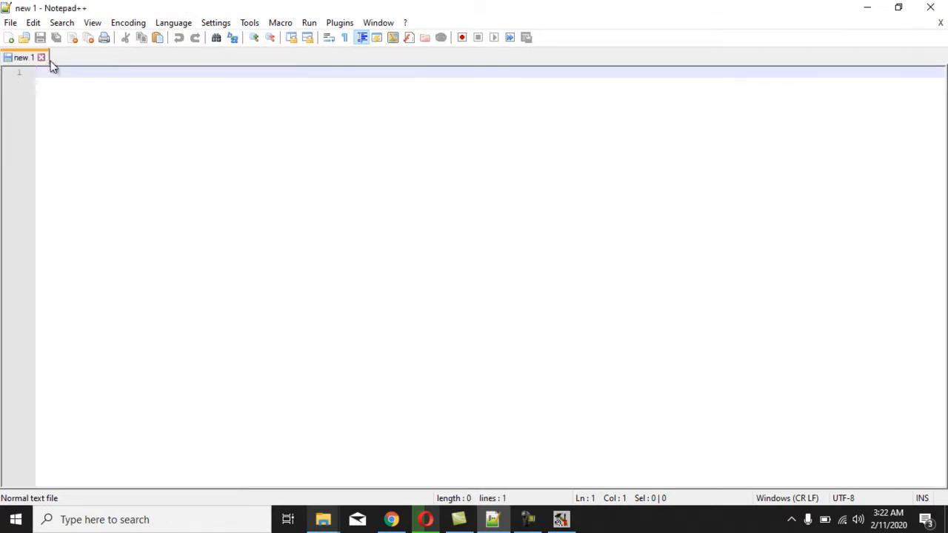
{"action": "left_click", "coordinate": [865, 9]}
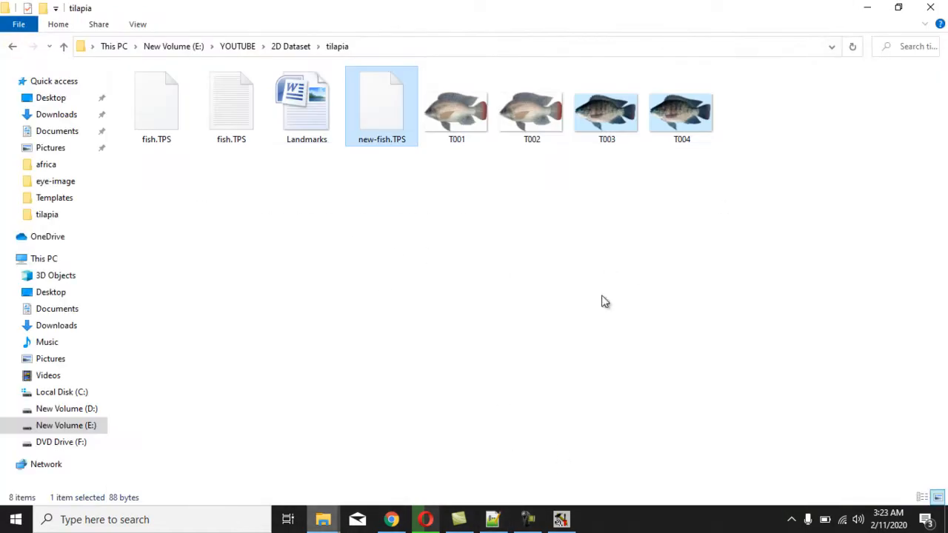
{"action": "left_click", "coordinate": [867, 9]}
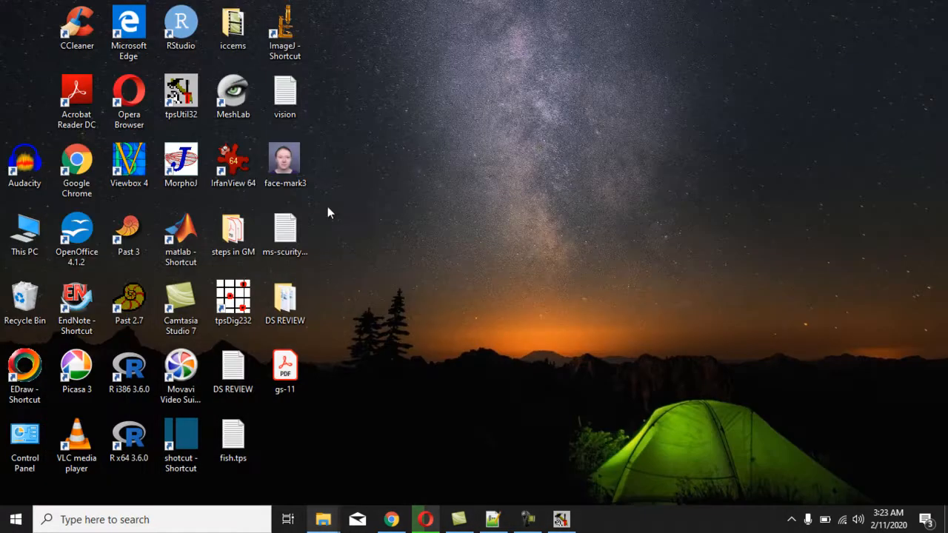
Start tpsDig2 from the desktop and load new-fish.TPS from the tilapia folder as the input source
{"action": "double_click", "coordinate": [233, 300]}
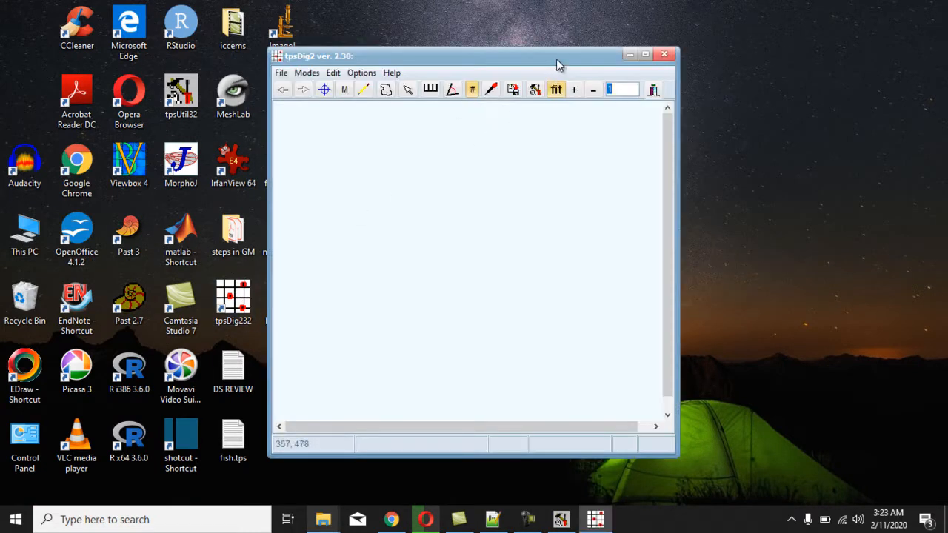
{"action": "left_click_drag", "start_coordinate": [557, 65], "coordinate": [427, 48]}
{"action": "left_click", "coordinate": [152, 57]}
{"action": "mouse_move", "coordinate": [162, 71]}
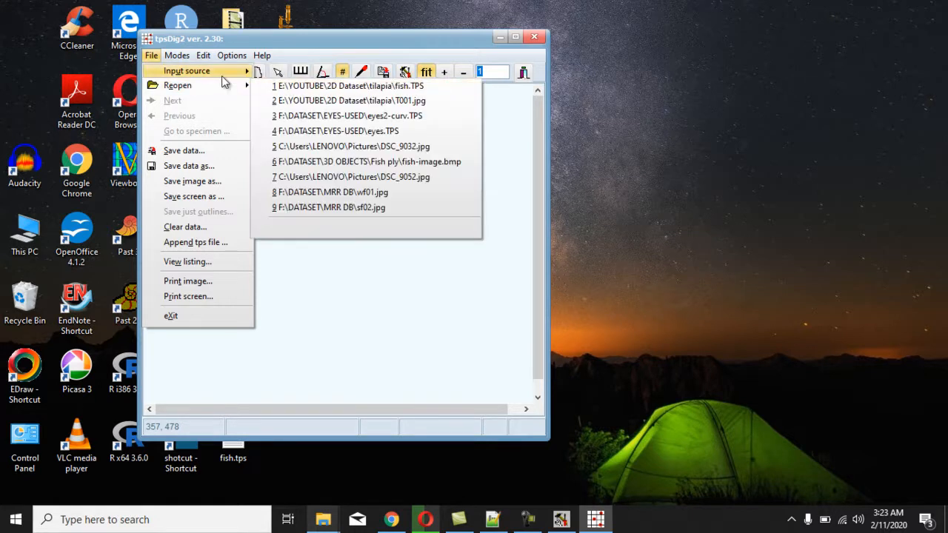
{"action": "left_click", "coordinate": [264, 73]}
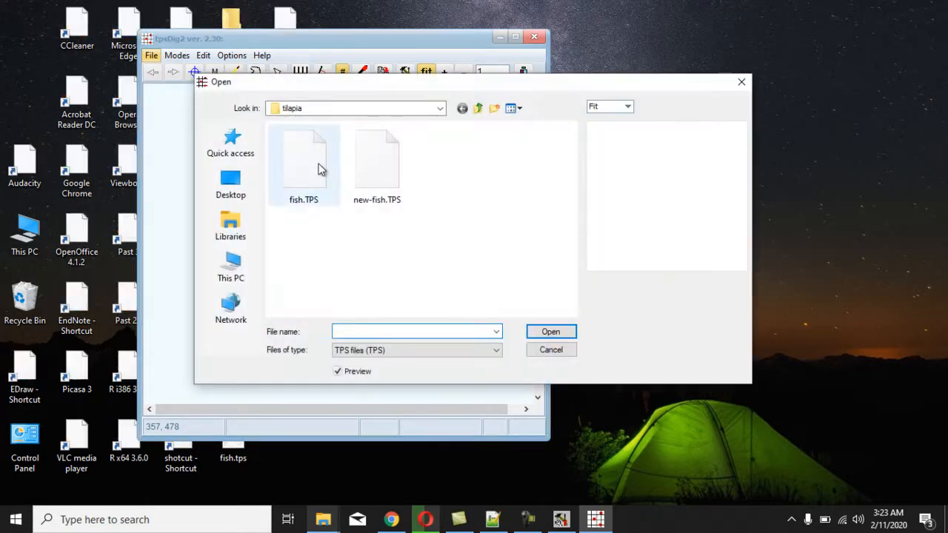
{"action": "left_click", "coordinate": [387, 185]}
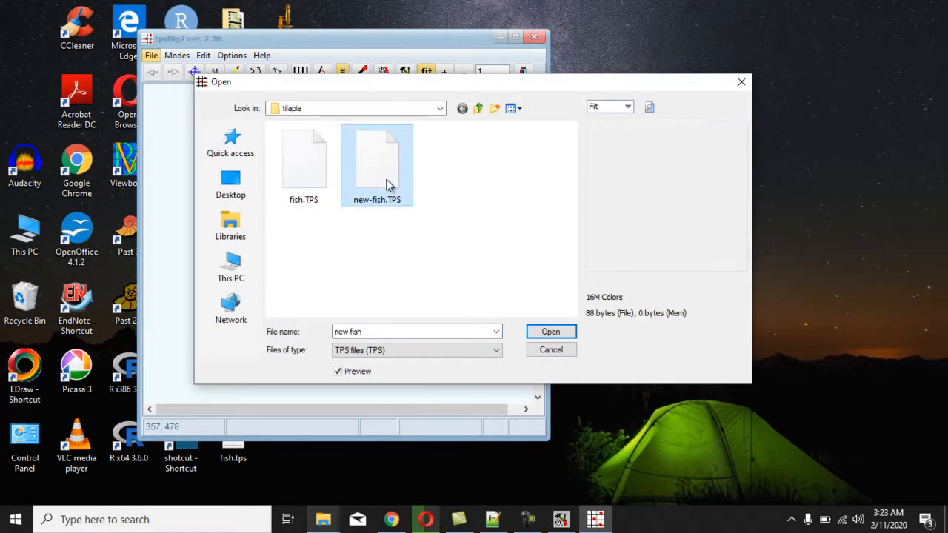
{"action": "left_click", "coordinate": [544, 333]}
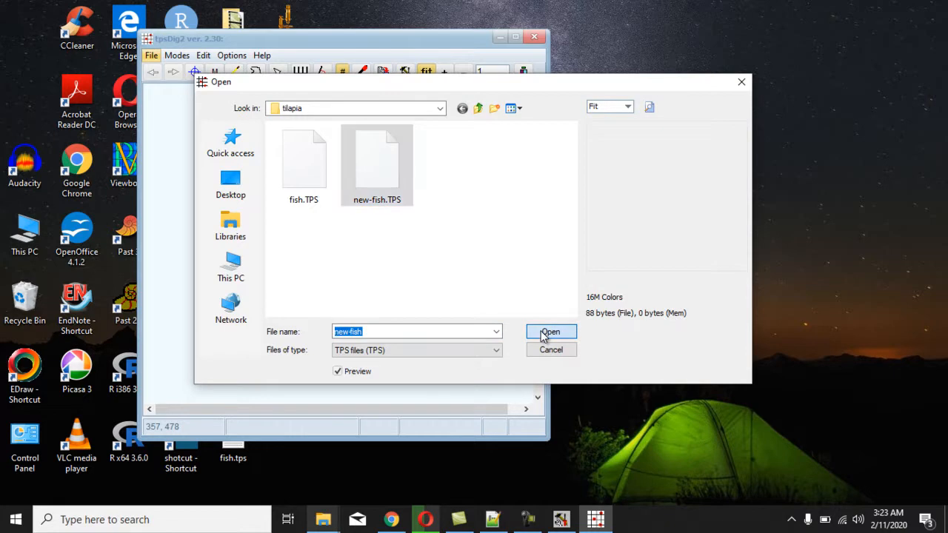
Browse the loaded specimens forward to T004.jpg and back to T001.jpg to check the image list
{"action": "left_click", "coordinate": [176, 74]}
{"action": "left_click", "coordinate": [176, 74]}
{"action": "left_click", "coordinate": [177, 74]}
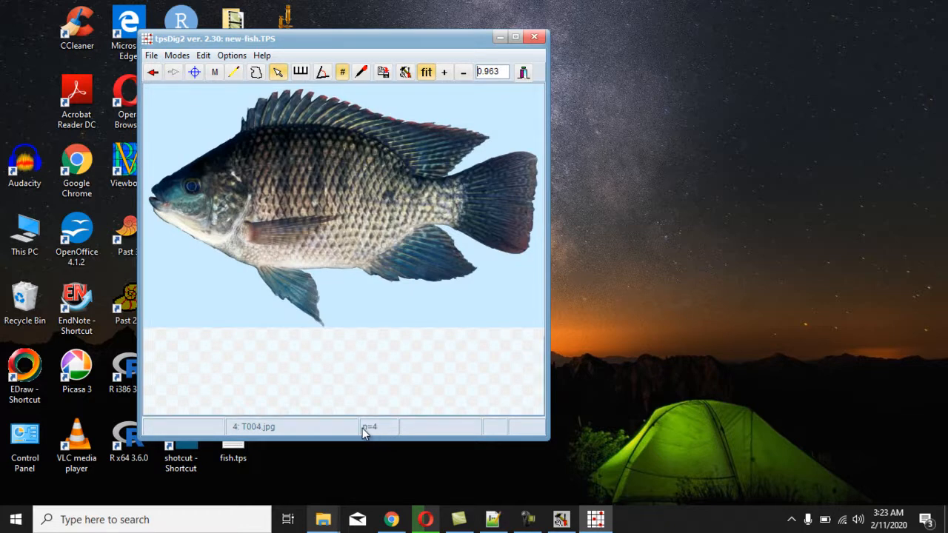
{"action": "left_click", "coordinate": [152, 72]}
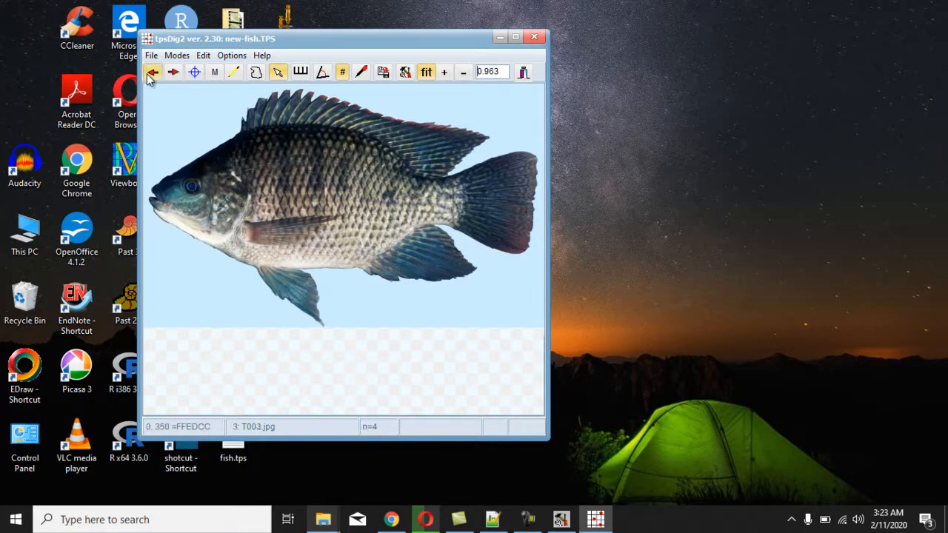
{"action": "left_click", "coordinate": [148, 76]}
{"action": "left_click", "coordinate": [149, 76]}
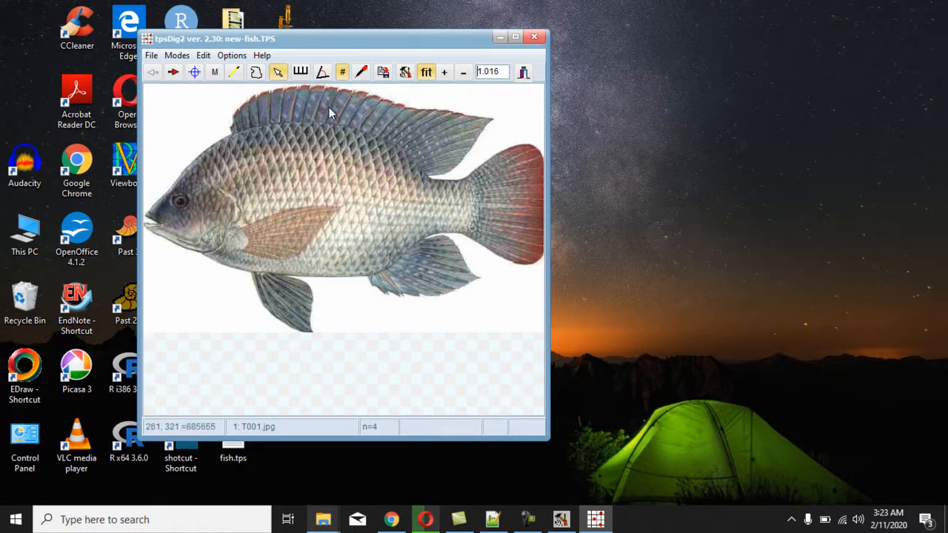
Switch tpsDig2 to measure mode for the image T001.jpg
{"action": "left_click", "coordinate": [301, 74]}
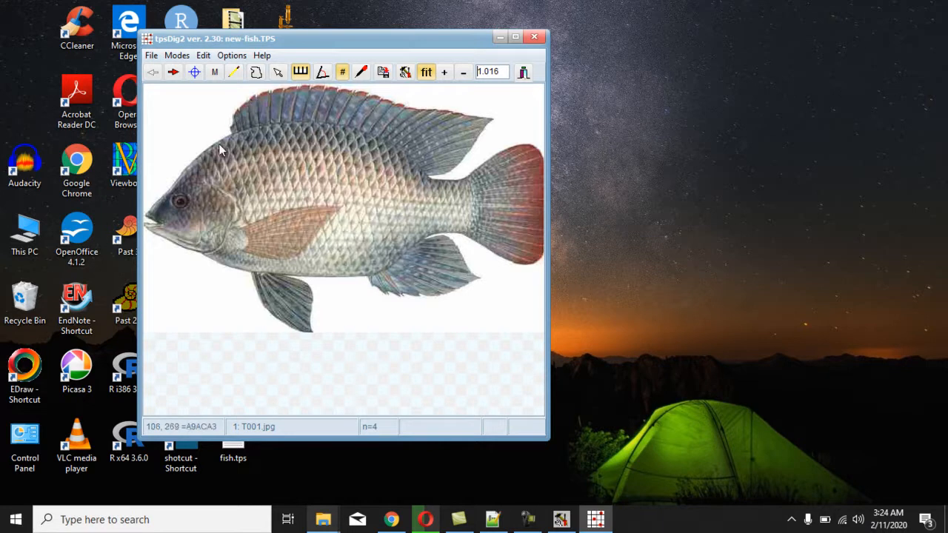
{"action": "left_click", "coordinate": [230, 57]}
{"action": "mouse_move", "coordinate": [198, 61]}
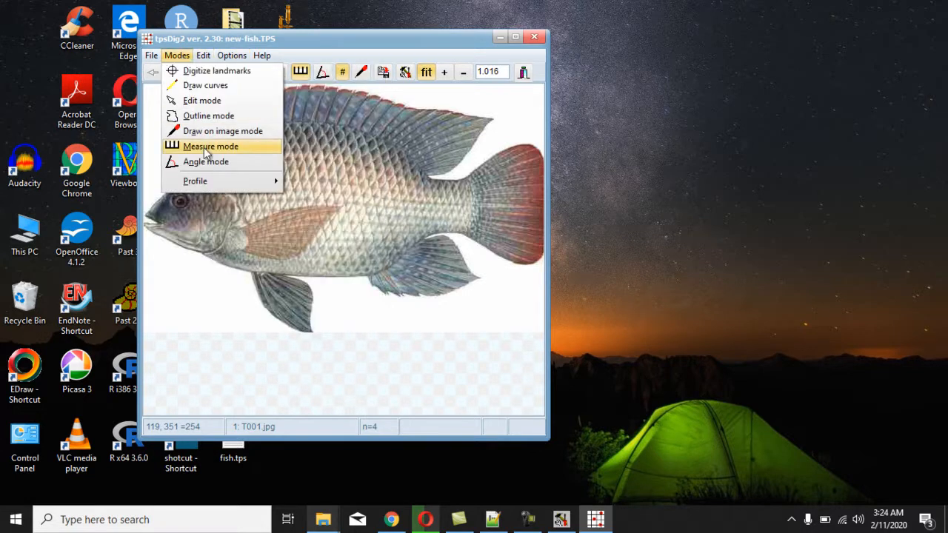
{"action": "left_click", "coordinate": [204, 147]}
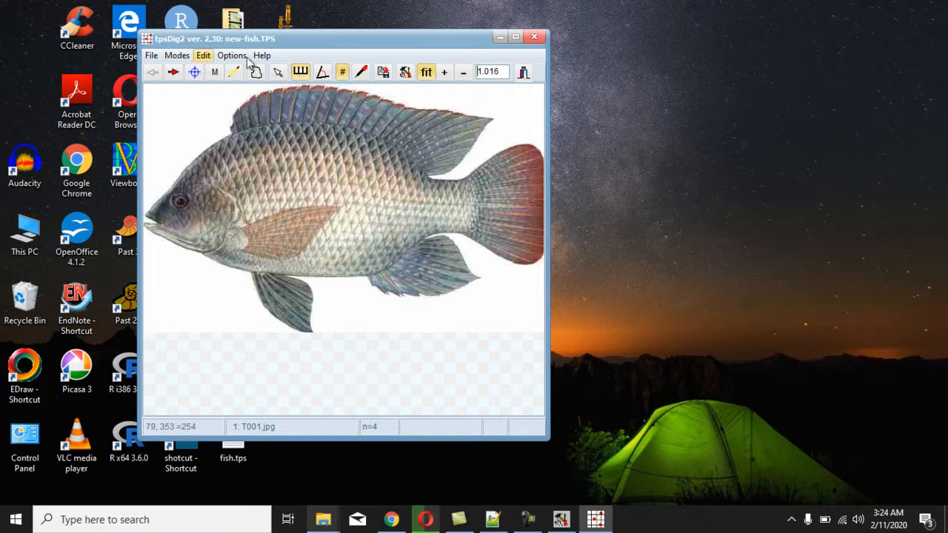
Examine the reference length and unit choices in the image tools' measurement settings, and close them without setting a scale
{"action": "left_click", "coordinate": [405, 72]}
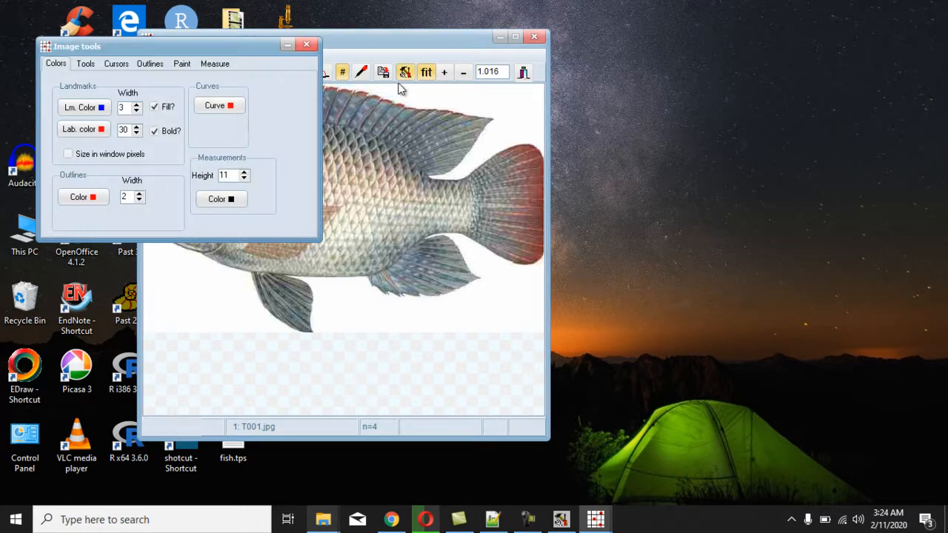
{"action": "left_click", "coordinate": [213, 64]}
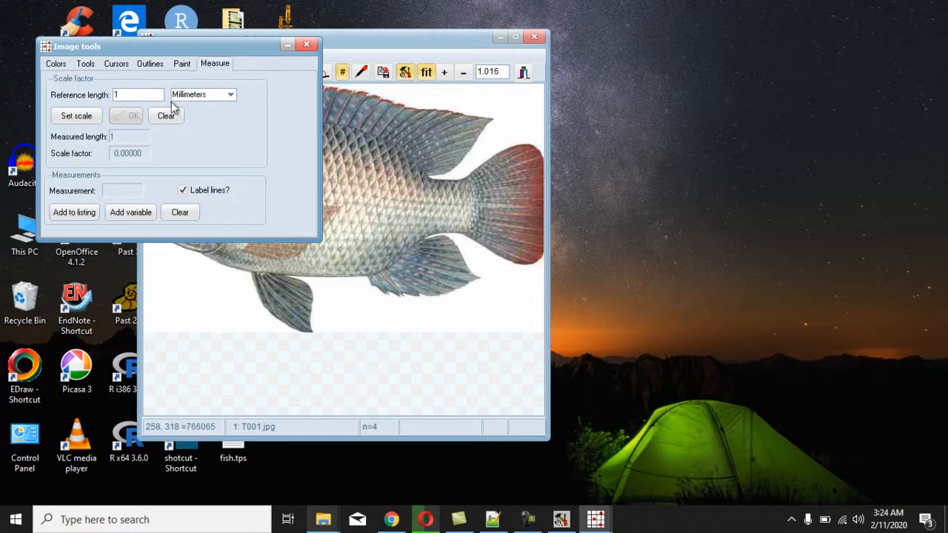
{"action": "left_click_drag", "start_coordinate": [162, 47], "coordinate": [565, 109]}
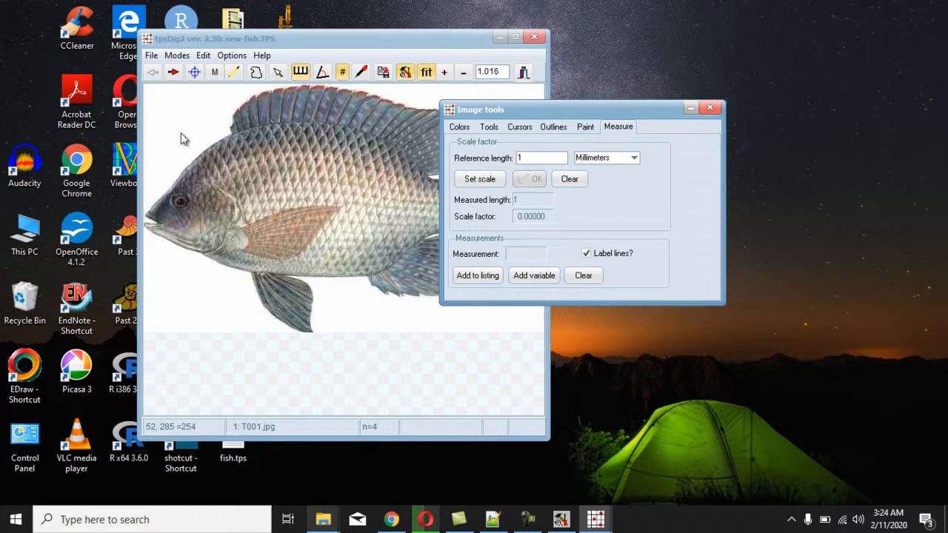
{"action": "left_click", "coordinate": [640, 159]}
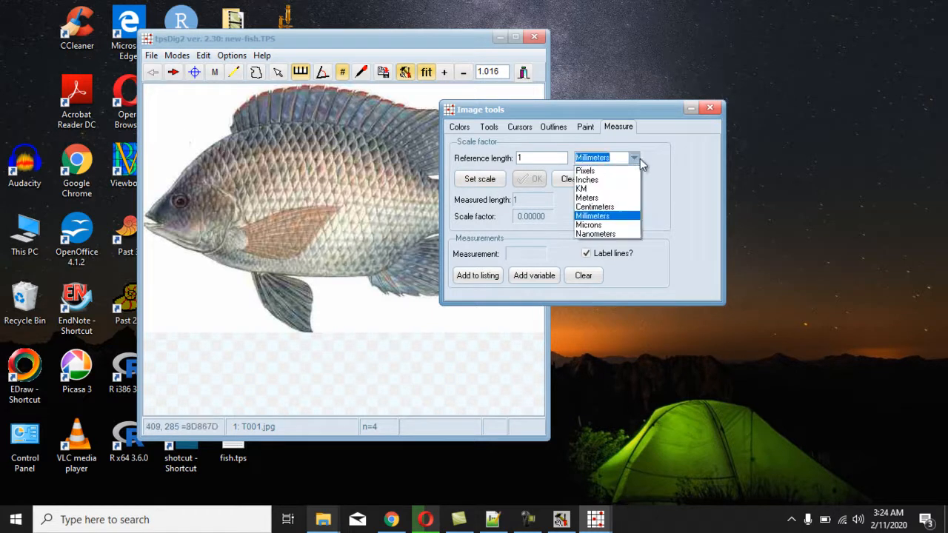
{"action": "left_click", "coordinate": [640, 158]}
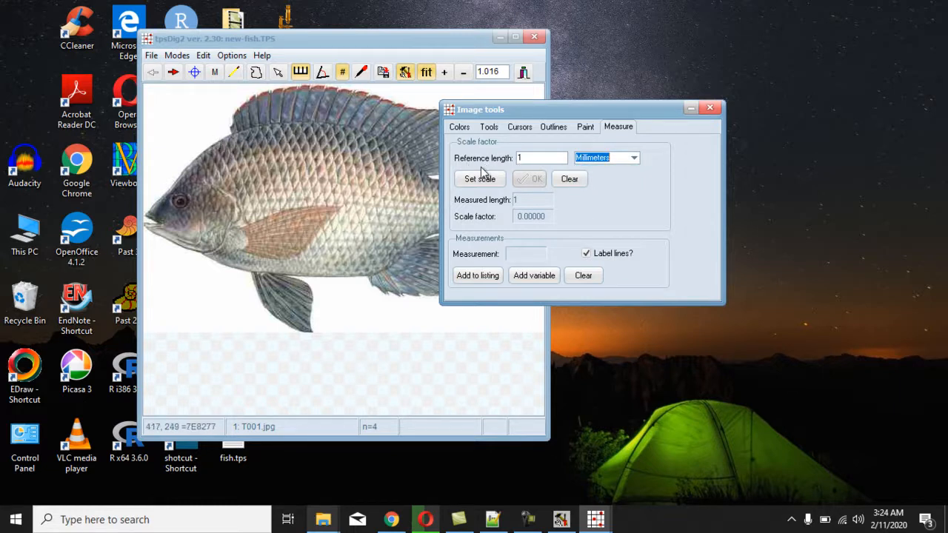
{"action": "left_click", "coordinate": [712, 110]}
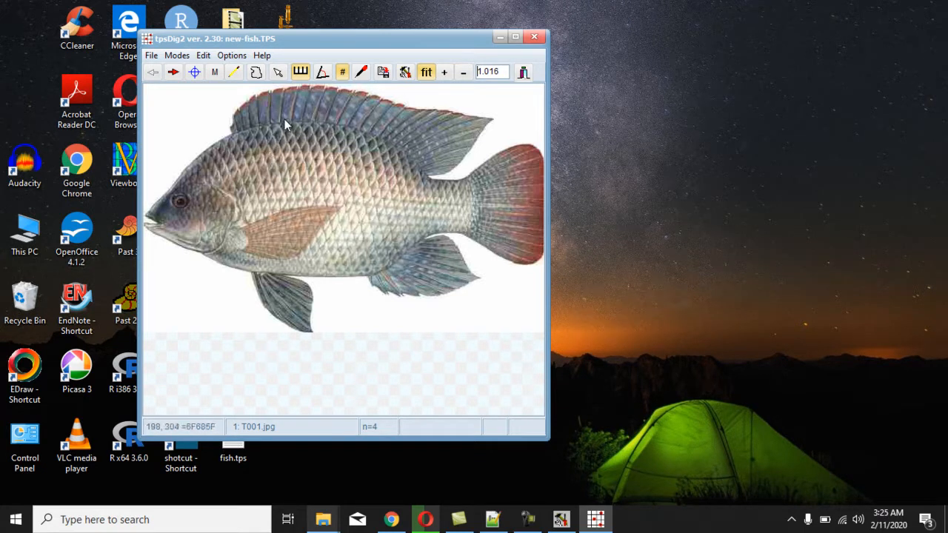
{"action": "left_click", "coordinate": [299, 72]}
{"action": "left_click_drag", "start_coordinate": [425, 30], "coordinate": [426, 61]}
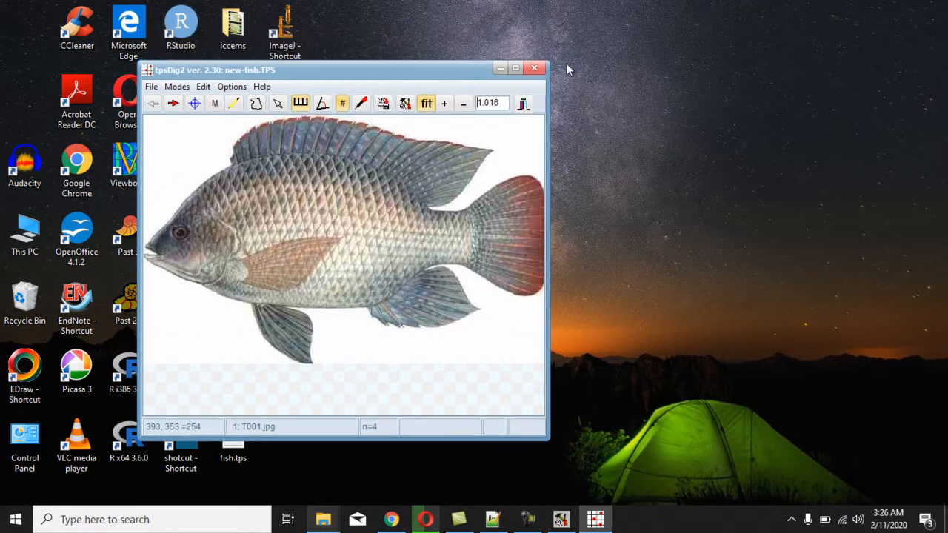
Open the Landmarks document from the tilapia folder in Word, enlarge its window and zoom the landmark table to 110%
{"action": "mouse_move", "coordinate": [323, 519]}
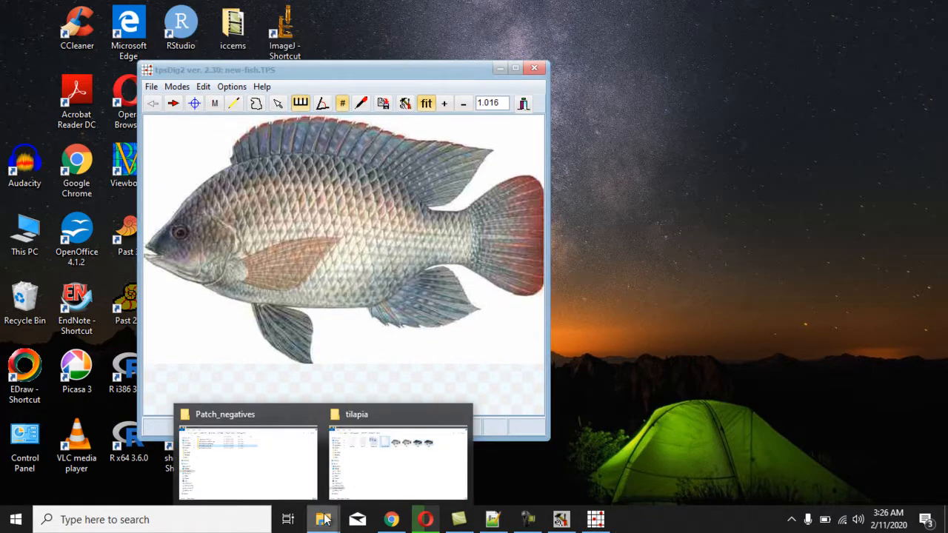
{"action": "left_click", "coordinate": [387, 481]}
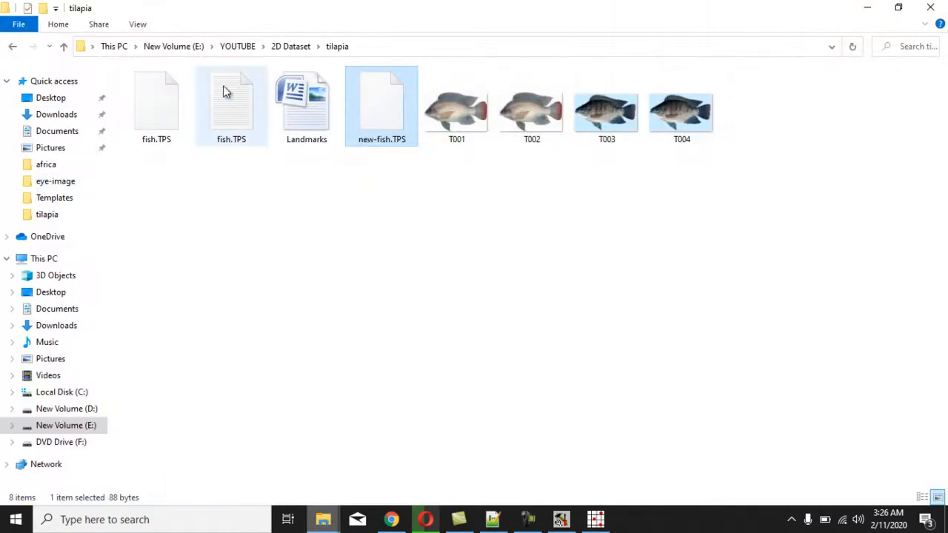
{"action": "double_click", "coordinate": [295, 119]}
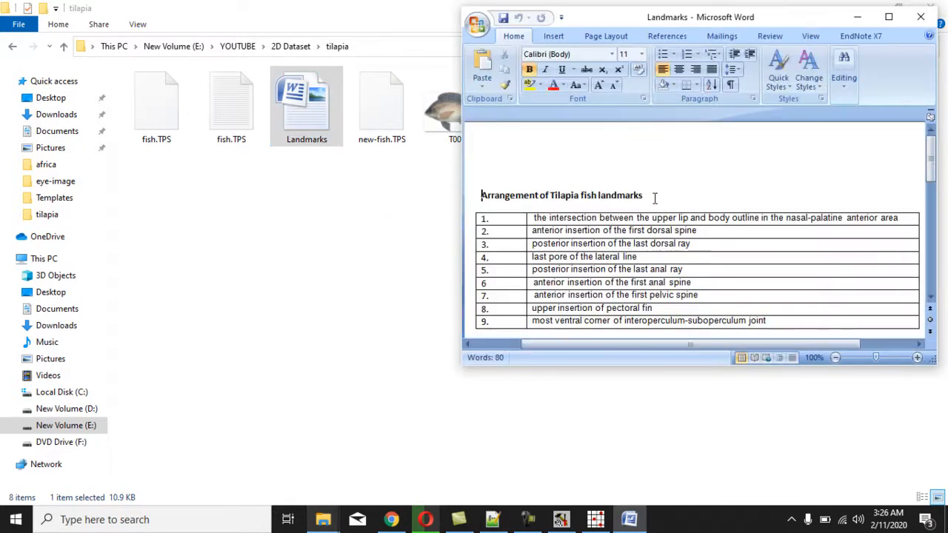
{"action": "scroll", "coordinate": [654, 198], "scroll_direction": "down", "scroll_amount": 1}
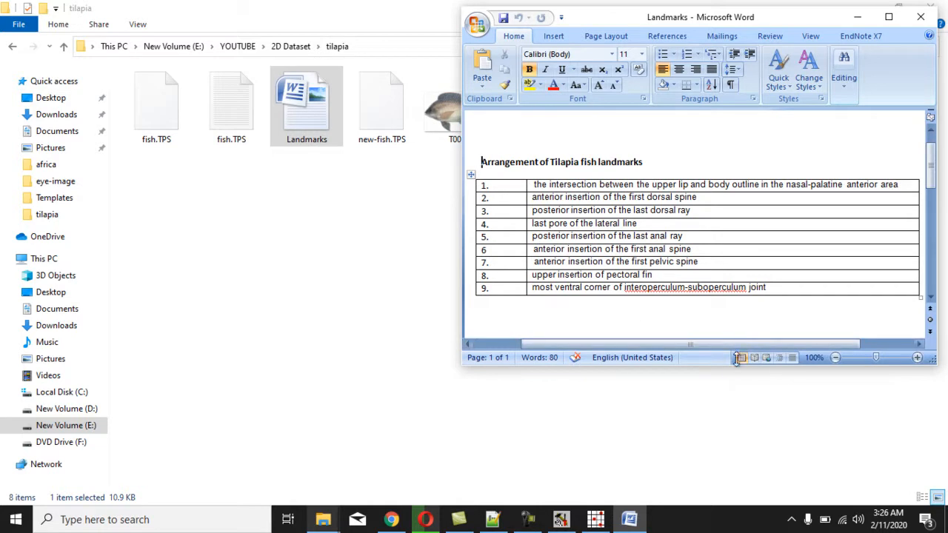
{"action": "left_click_drag", "start_coordinate": [724, 367], "coordinate": [749, 423]}
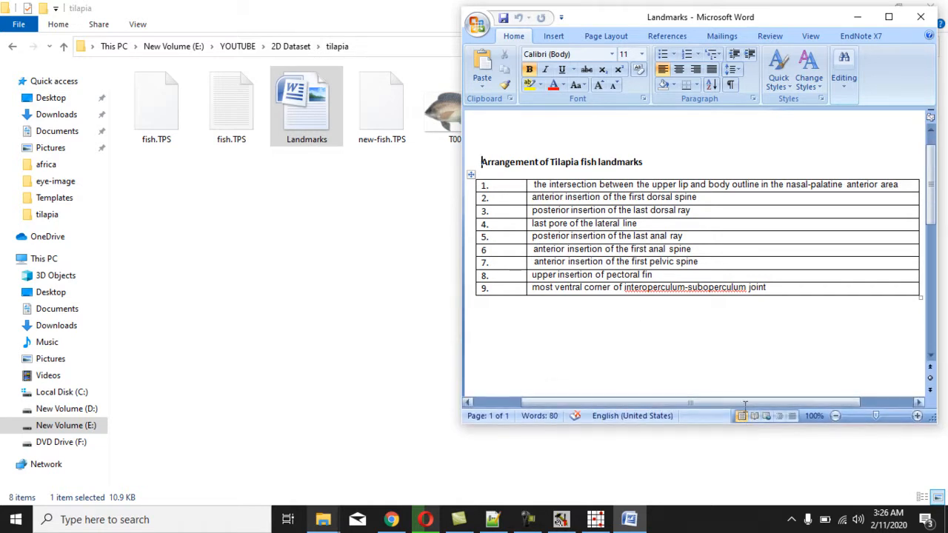
{"action": "left_click", "coordinate": [916, 415]}
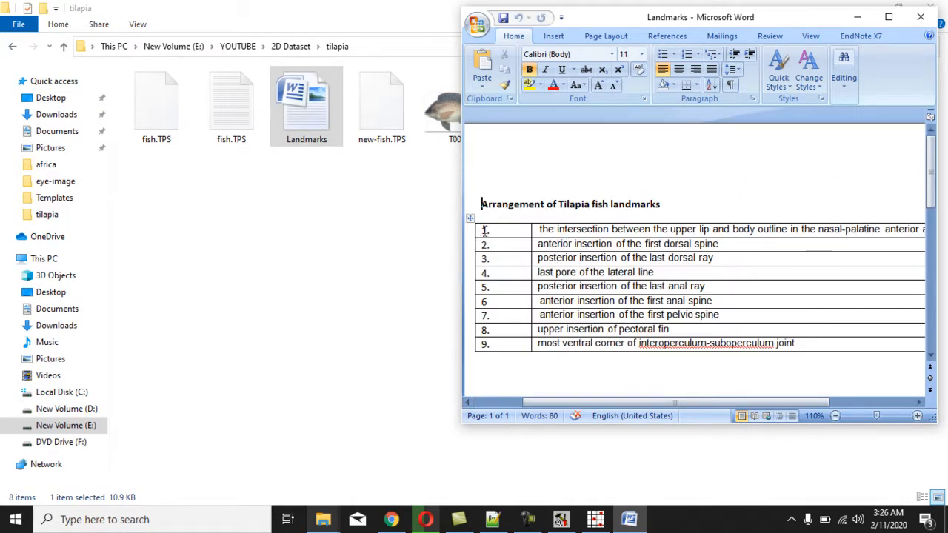
Open the tila-sample image from the 2D Dataset folder in IrfanView and place its window beside the Word document's area
{"action": "left_click", "coordinate": [299, 263]}
{"action": "left_click", "coordinate": [18, 49]}
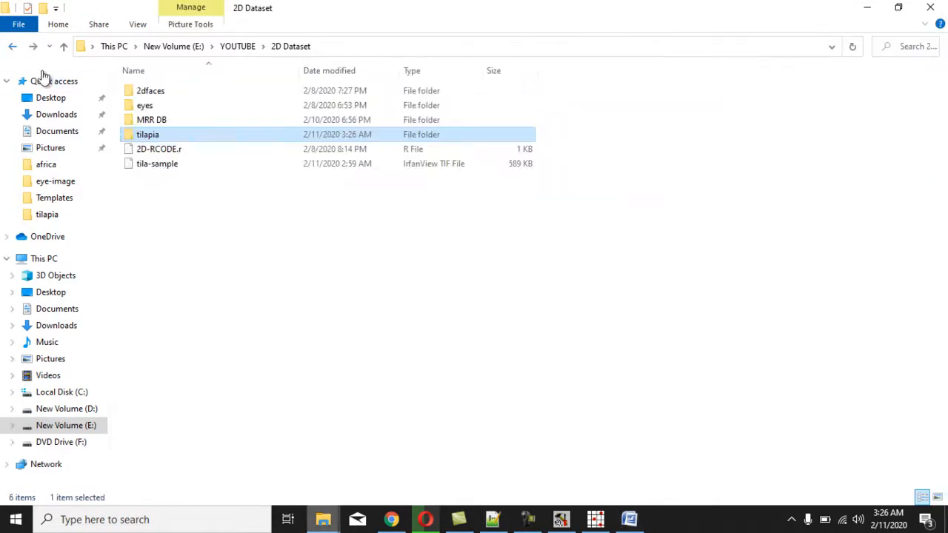
{"action": "left_click", "coordinate": [152, 166]}
{"action": "right_click", "coordinate": [152, 166]}
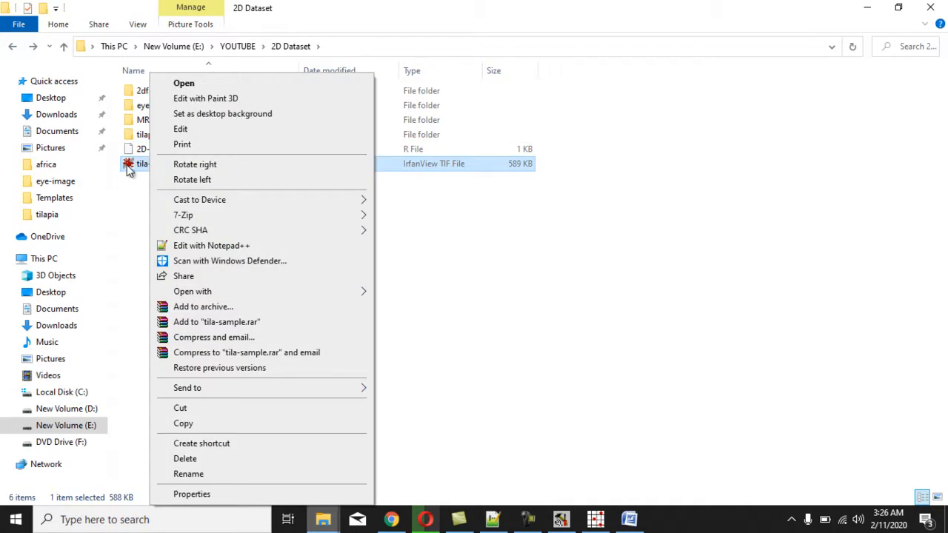
{"action": "double_click", "coordinate": [127, 166]}
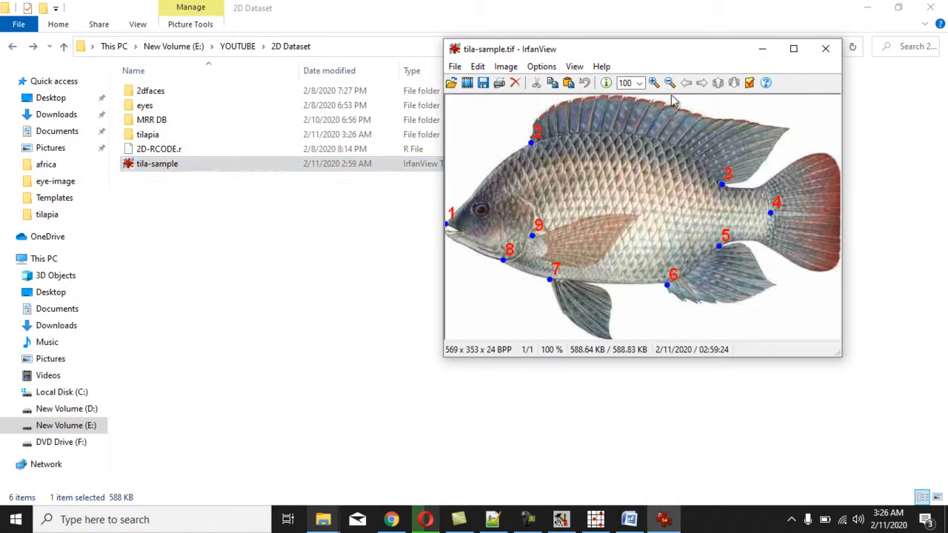
{"action": "left_click_drag", "start_coordinate": [686, 49], "coordinate": [307, 79]}
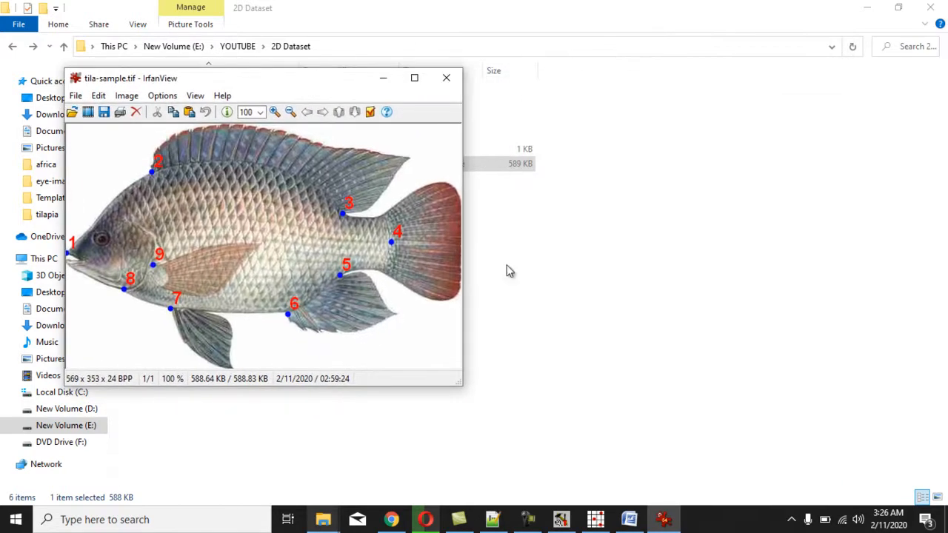
Return to the Landmarks document in Word and insert an empty row above the table's first landmark row
{"action": "left_click", "coordinate": [628, 519]}
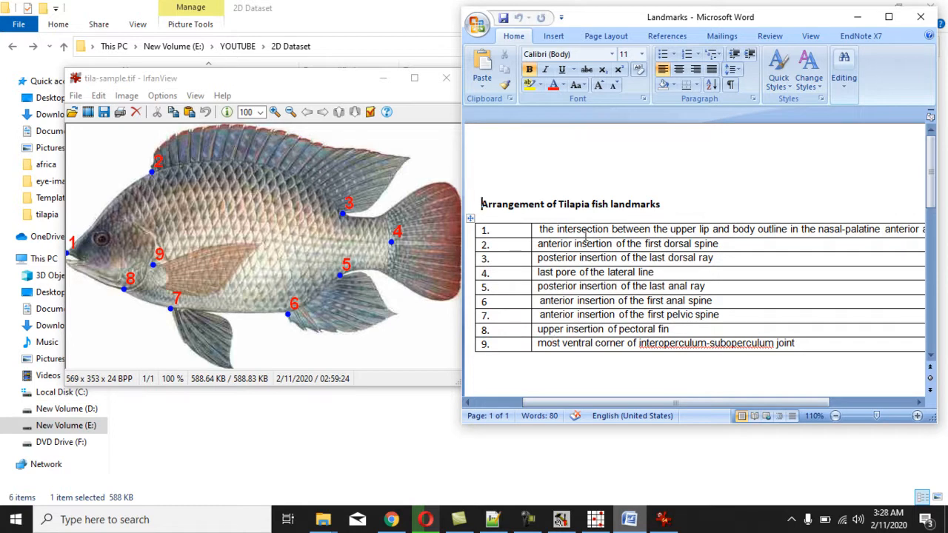
{"action": "left_click", "coordinate": [467, 233]}
{"action": "right_click", "coordinate": [474, 231]}
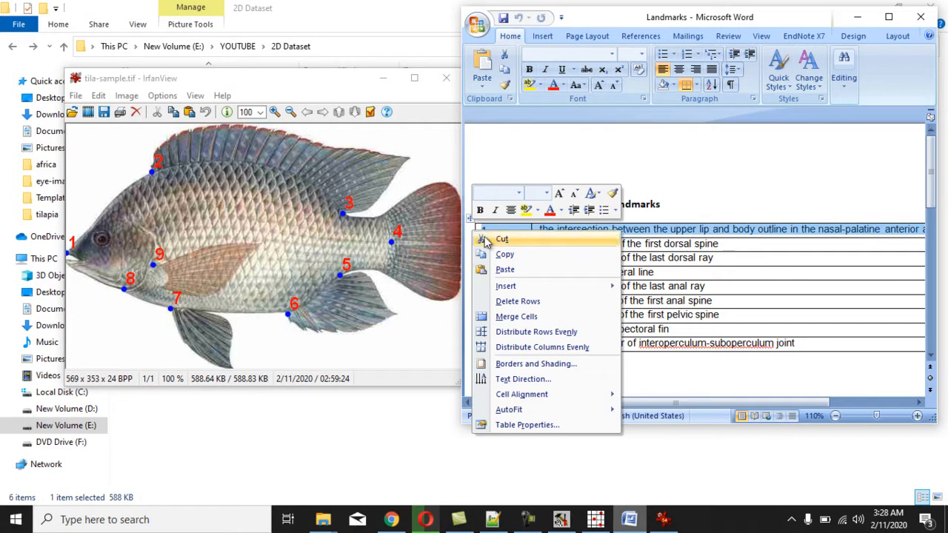
{"action": "mouse_move", "coordinate": [515, 286]}
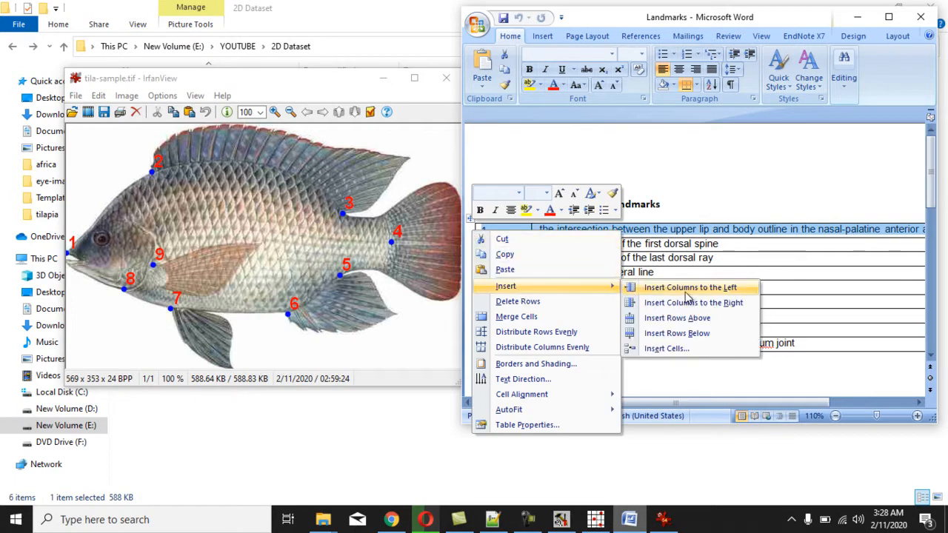
{"action": "left_click", "coordinate": [688, 318]}
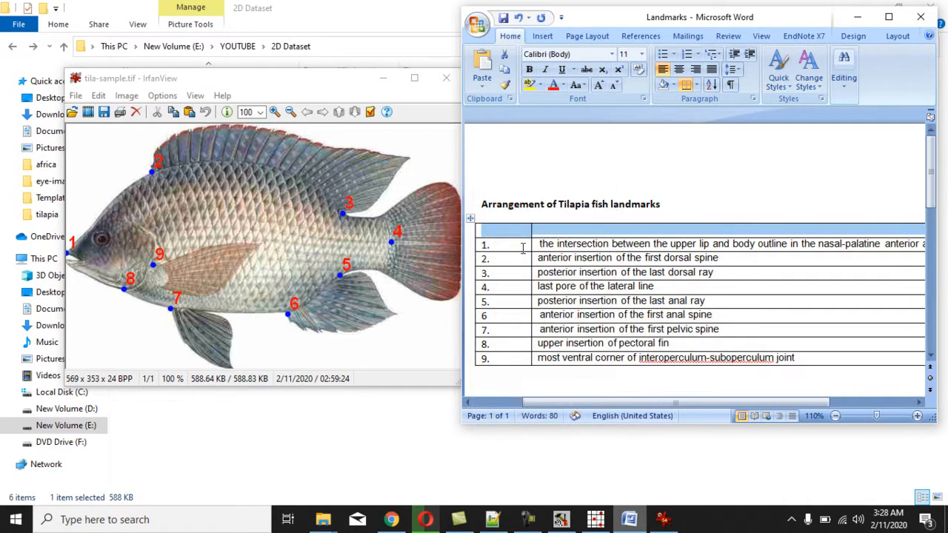
Enter the column headings Landmarks and Descriptions in the table's new top row
{"action": "left_click", "coordinate": [504, 233]}
{"action": "type", "text": "landmarks"}
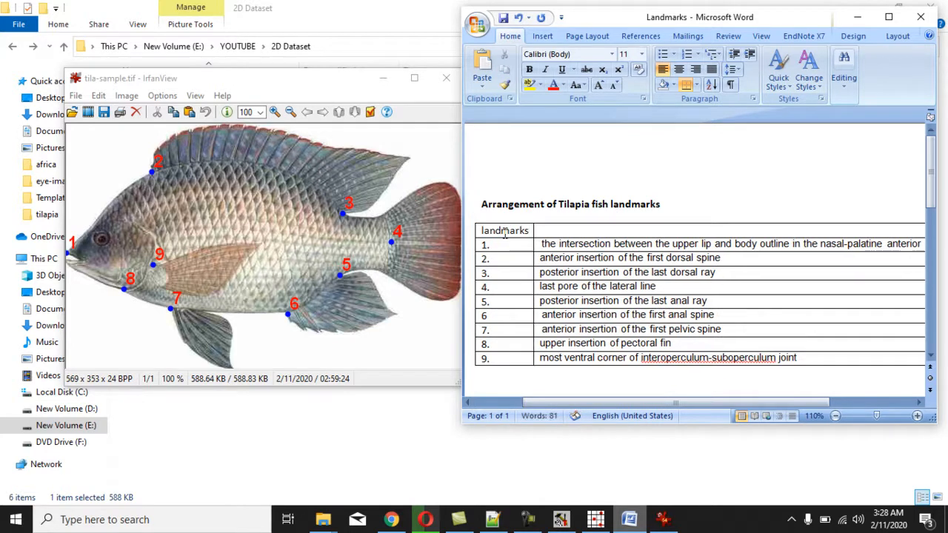
{"action": "key", "text": "Tab"}
{"action": "type", "text": "desriptions"}
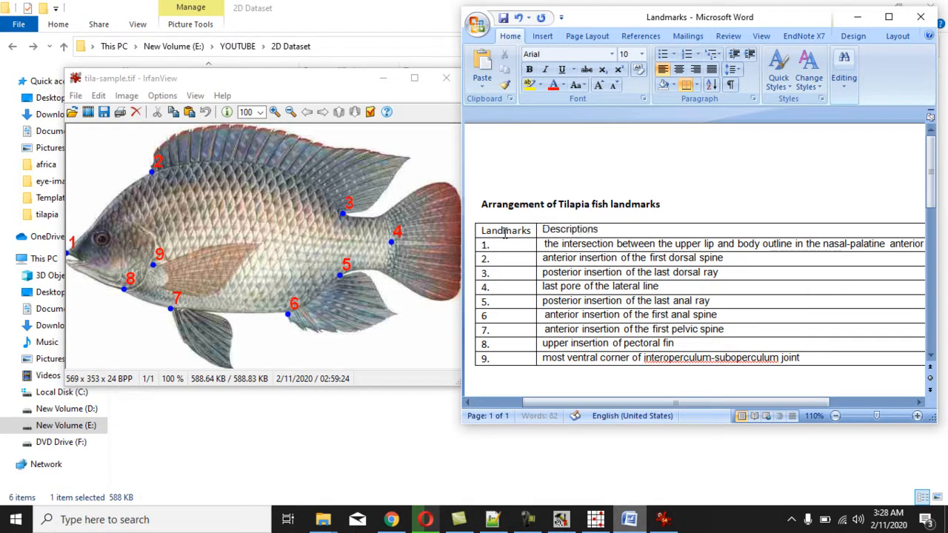
Make the table's heading row bold and save the Landmarks document
{"action": "left_click", "coordinate": [466, 232]}
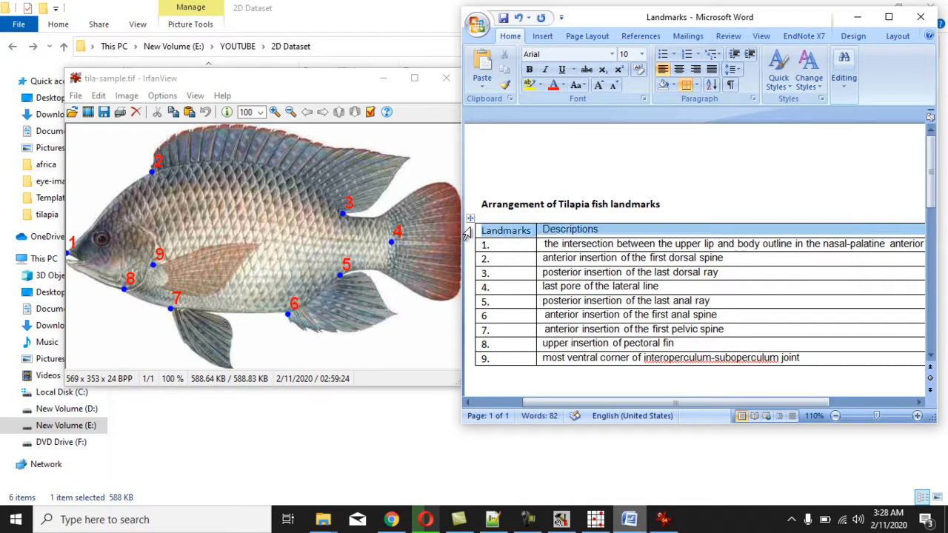
{"action": "left_click", "coordinate": [530, 69]}
{"action": "left_click", "coordinate": [617, 242]}
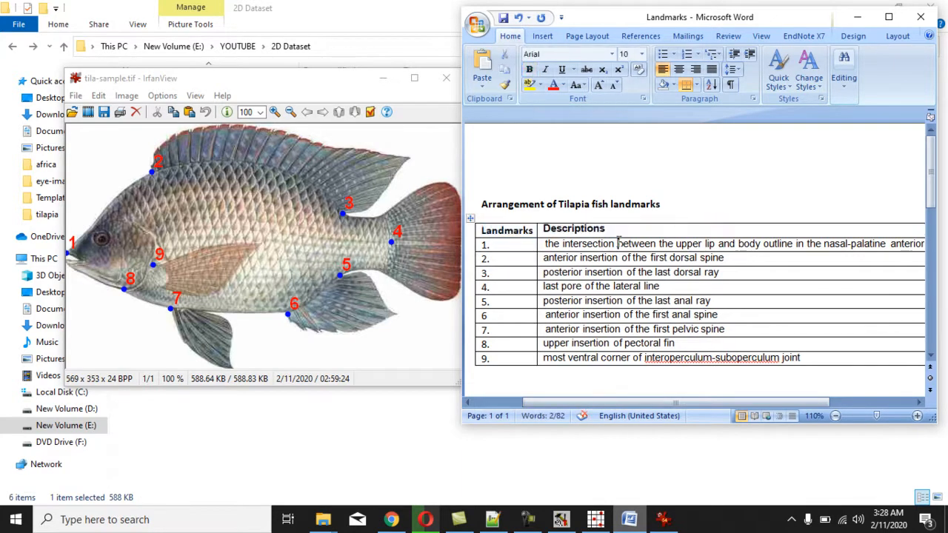
{"action": "left_click", "coordinate": [502, 17]}
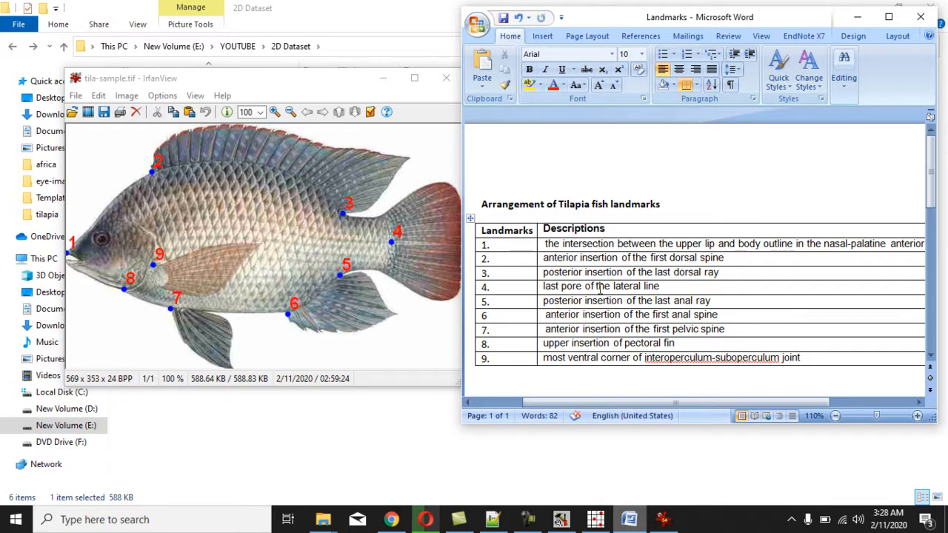
Minimize the Word document and the 2D Dataset folder window to uncover tpsDig2 and the tila-sample image
{"action": "scroll", "coordinate": [591, 278], "scroll_direction": "down", "scroll_amount": 1}
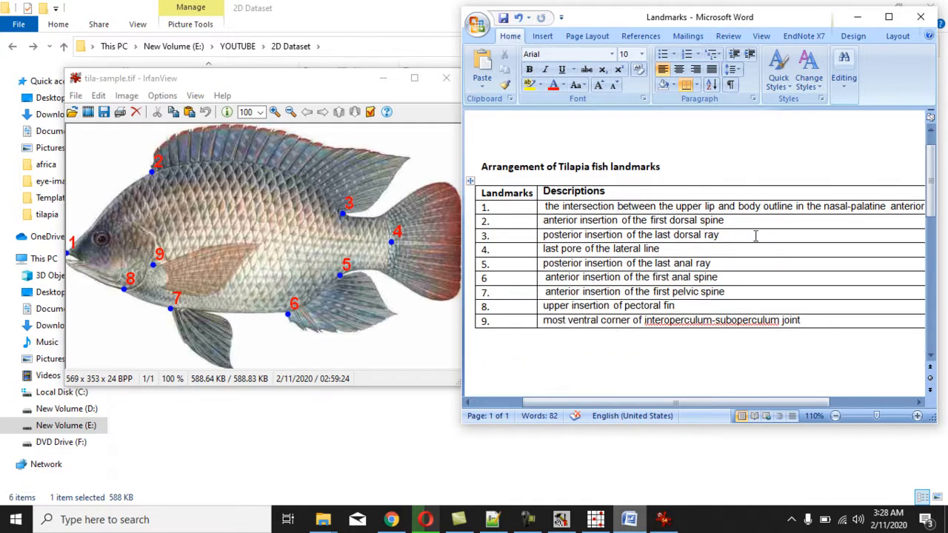
{"action": "left_click", "coordinate": [318, 256]}
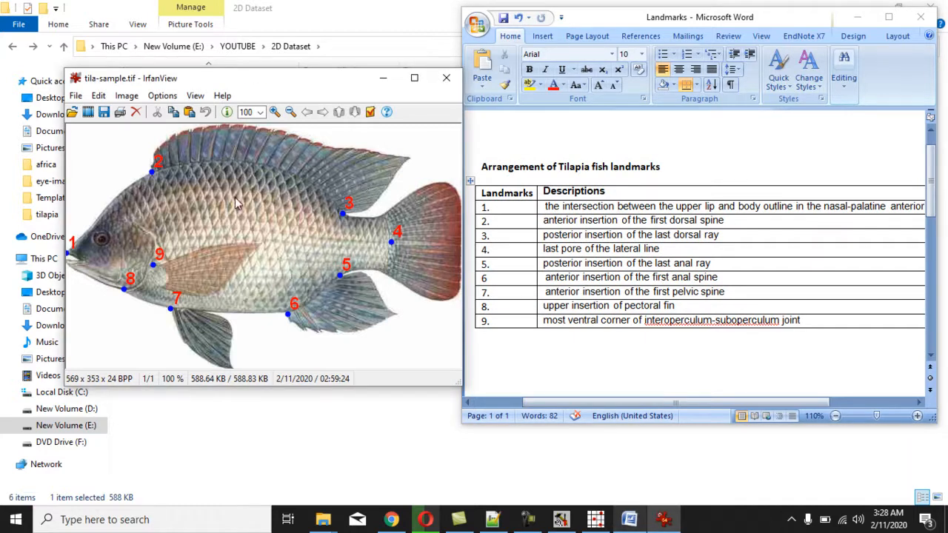
{"action": "left_click", "coordinate": [857, 16]}
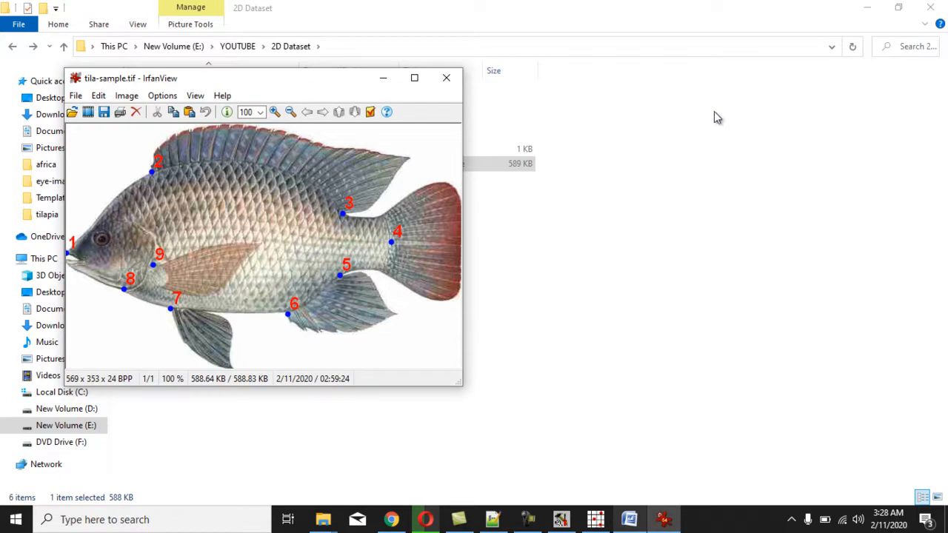
{"action": "key", "text": "Escape"}
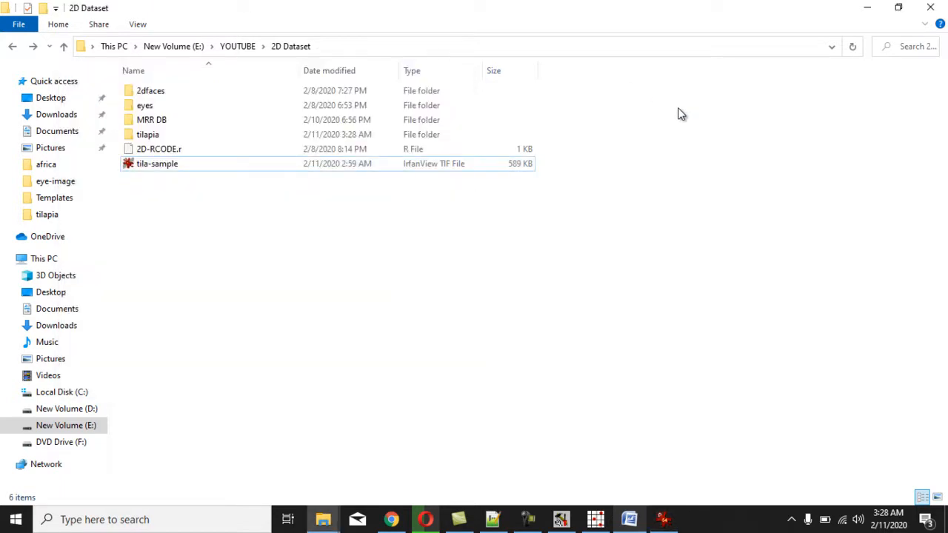
{"action": "left_click", "coordinate": [868, 13]}
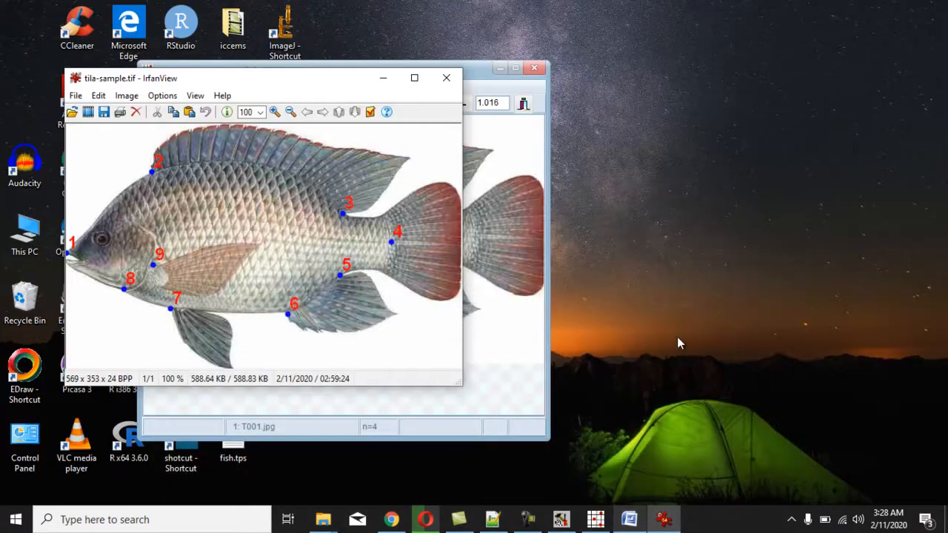
Arrange the tila-sample image window and tpsDig2 side by side, and enlarge the tpsDig2 window to fill its half
{"action": "left_click_drag", "start_coordinate": [364, 93], "coordinate": [873, 84]}
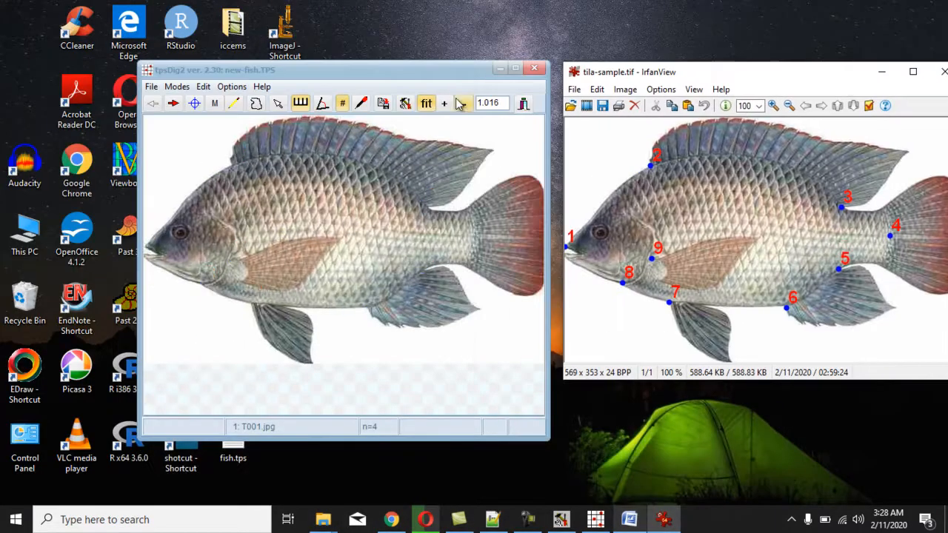
{"action": "left_click_drag", "start_coordinate": [445, 77], "coordinate": [324, 37]}
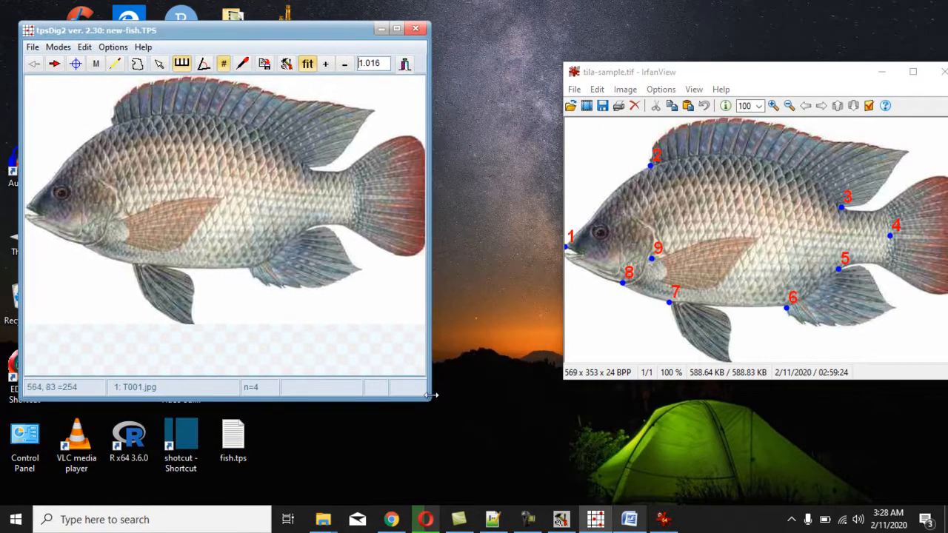
{"action": "left_click_drag", "start_coordinate": [428, 399], "coordinate": [554, 450]}
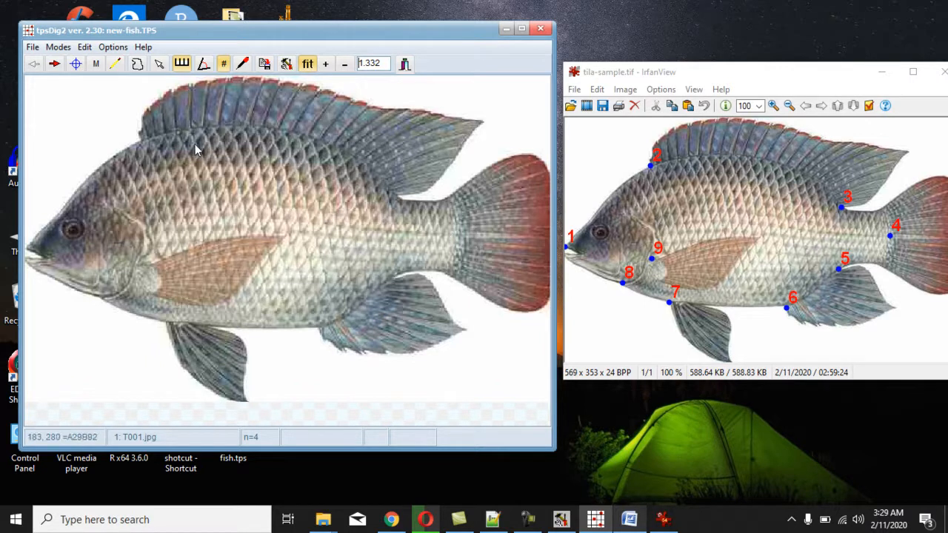
Switch tpsDig2 to landmark digitizing mode, and review the landmark colour and size settings in the image tools
{"action": "left_click", "coordinate": [75, 66]}
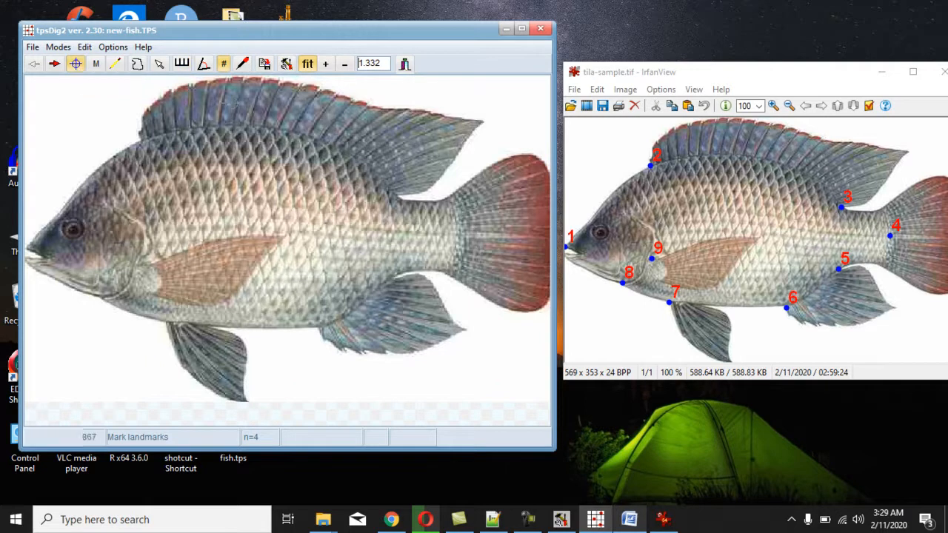
{"action": "left_click", "coordinate": [287, 65]}
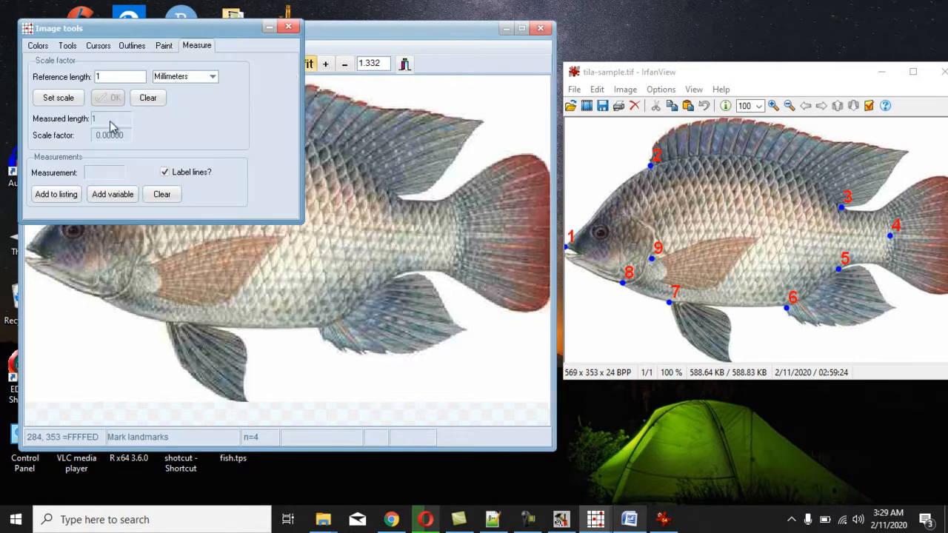
{"action": "left_click", "coordinate": [38, 45]}
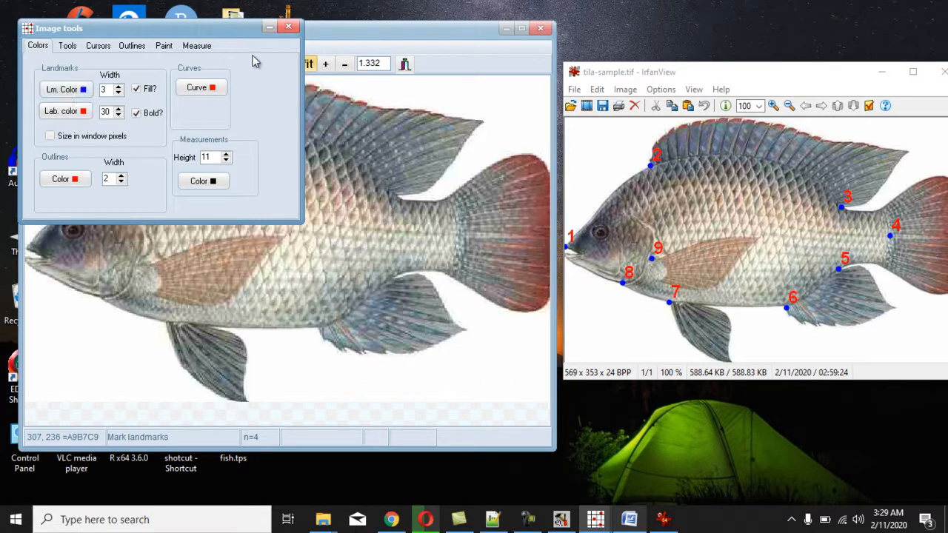
{"action": "left_click", "coordinate": [290, 27]}
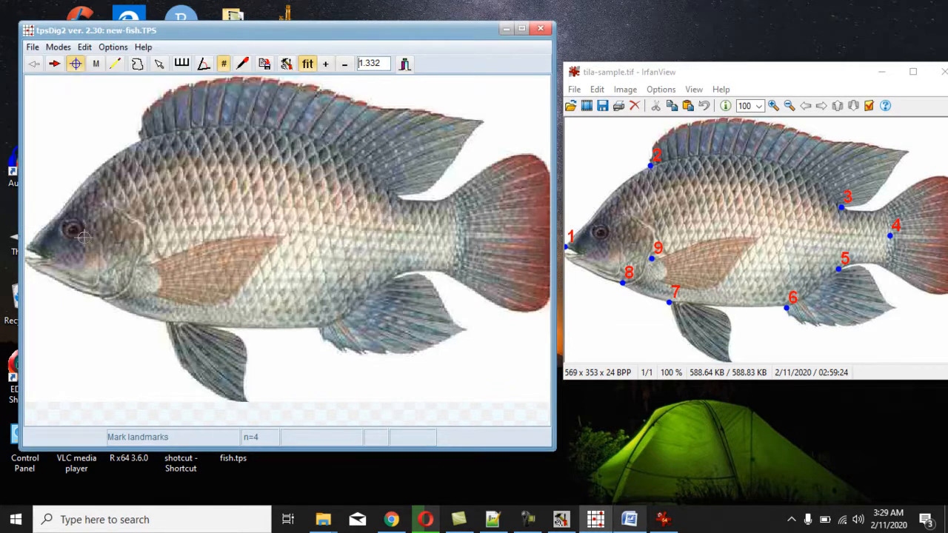
Digitize landmarks 1 to 7 on T001.jpg, from the upper lip around the body outline to the pelvic fin, following the sample
{"action": "left_click", "coordinate": [28, 246]}
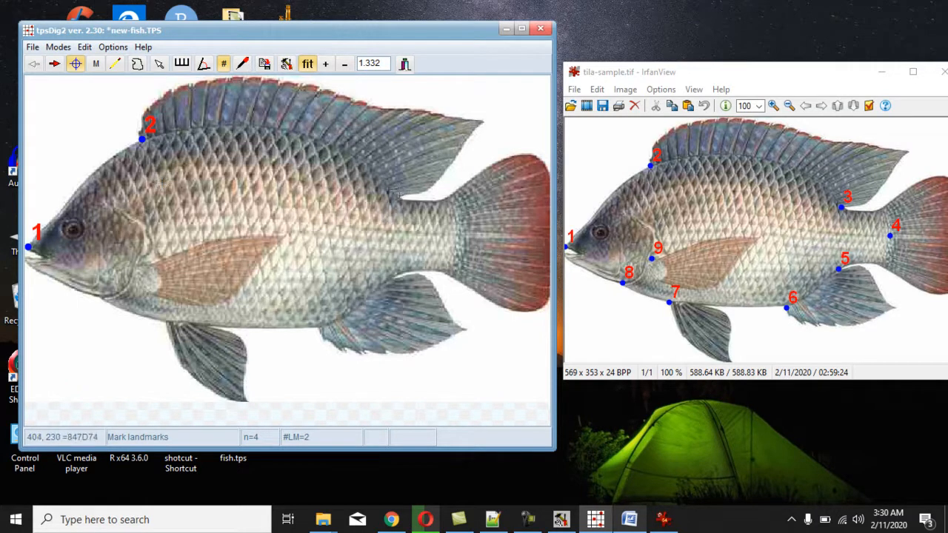
{"action": "left_click", "coordinate": [399, 193]}
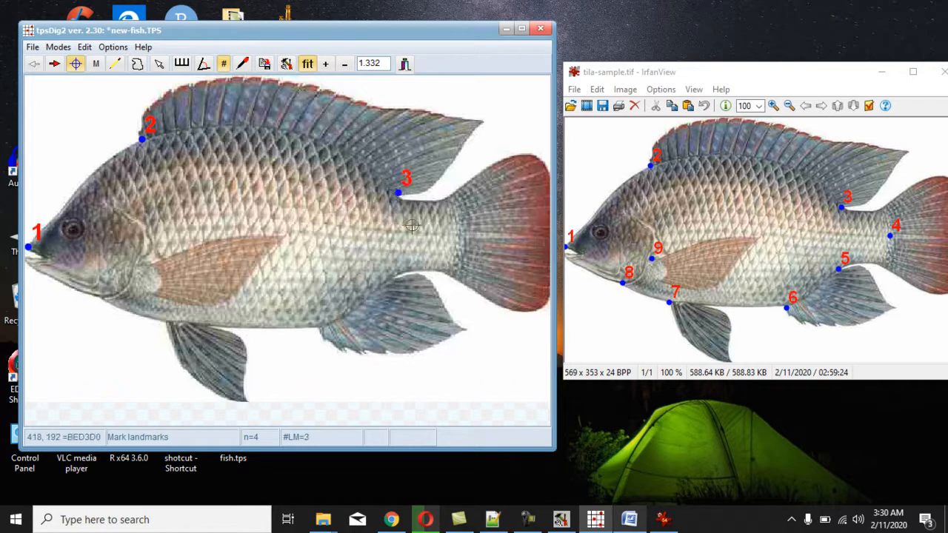
{"action": "left_click", "coordinate": [459, 232]}
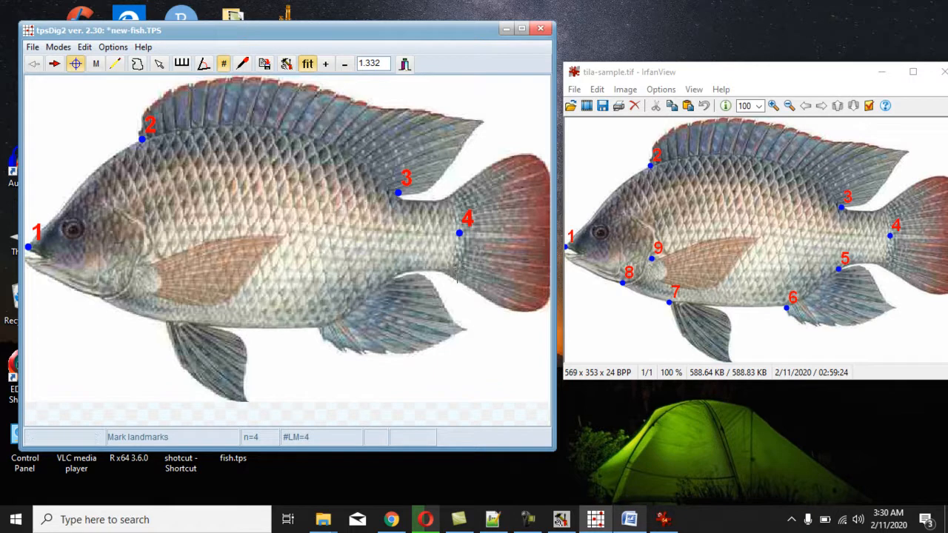
{"action": "left_click", "coordinate": [392, 276]}
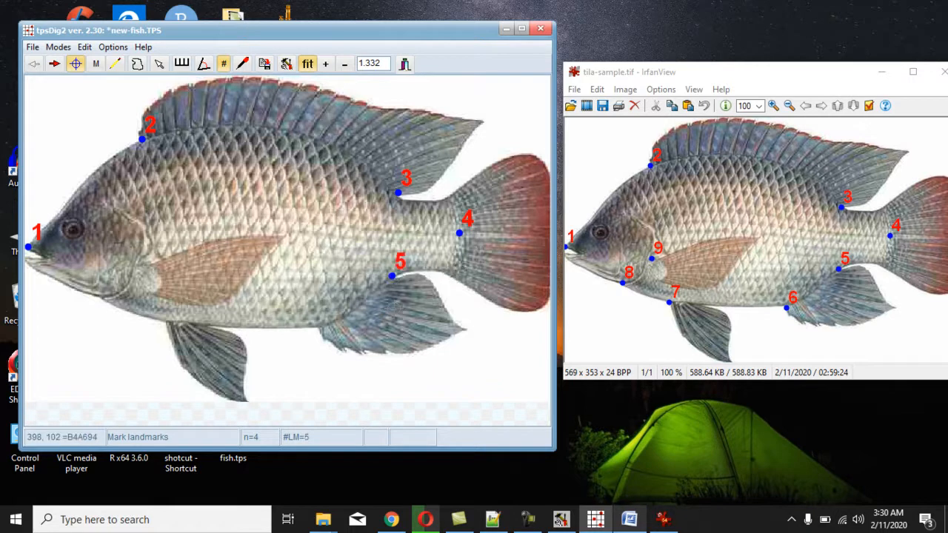
{"action": "left_click", "coordinate": [318, 326]}
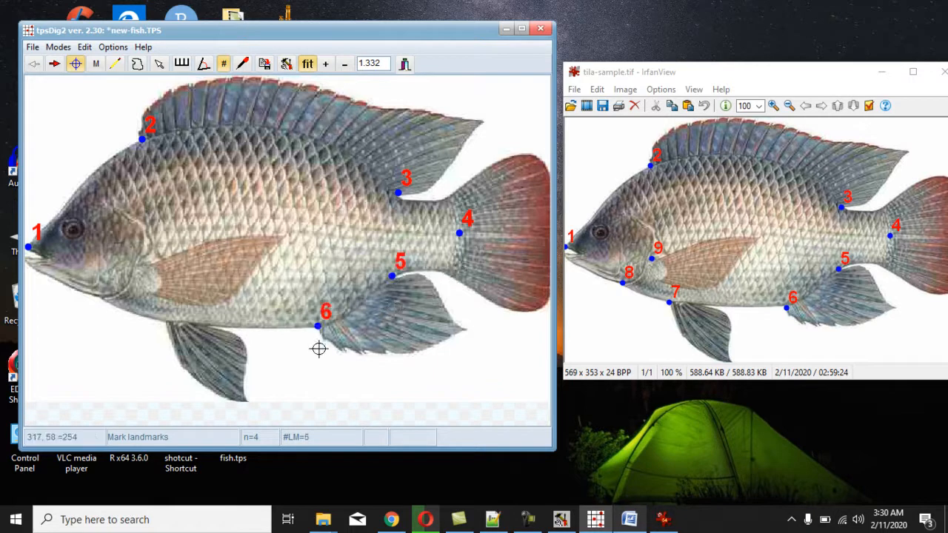
{"action": "left_click", "coordinate": [168, 321]}
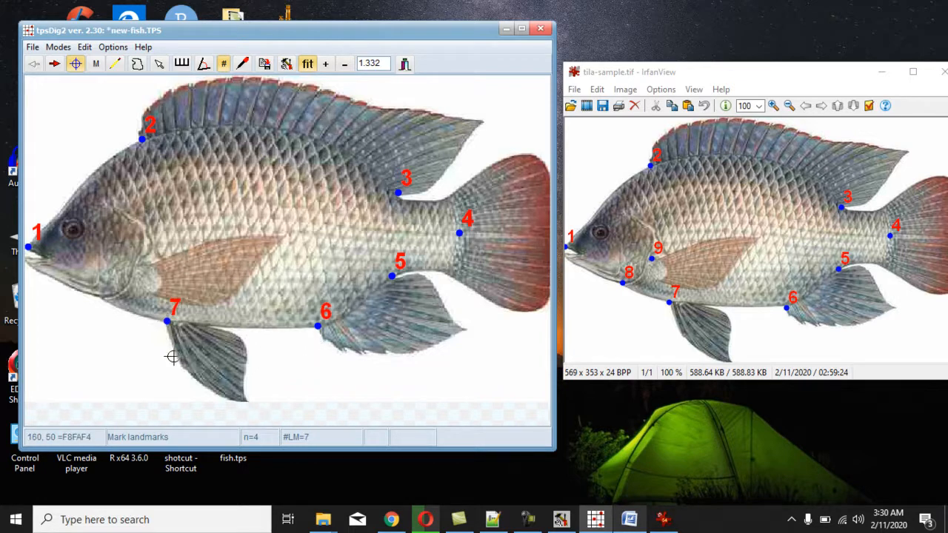
Place landmark 8 on T001.jpg, move it to the lower head outline as in the sample, and add landmark 9 near the pectoral fin base
{"action": "left_click", "coordinate": [142, 262]}
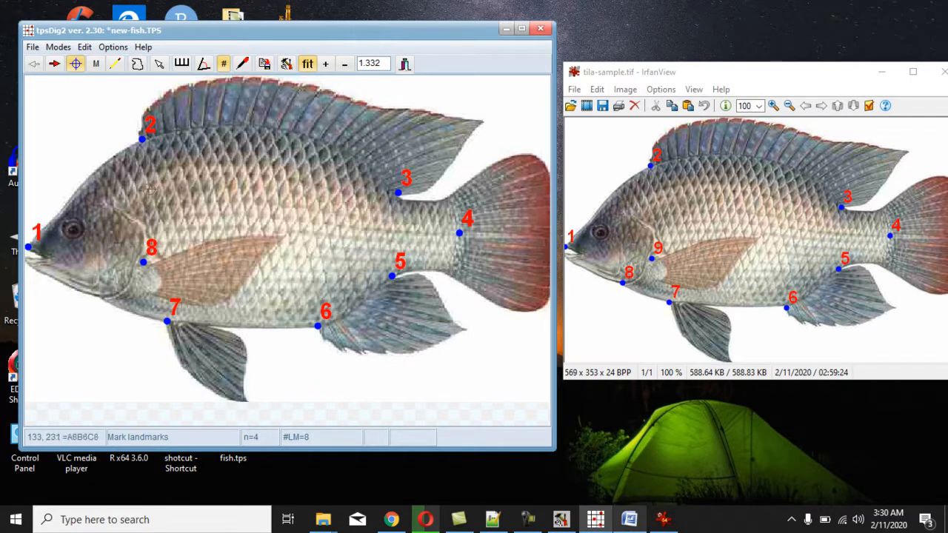
{"action": "left_click", "coordinate": [160, 67]}
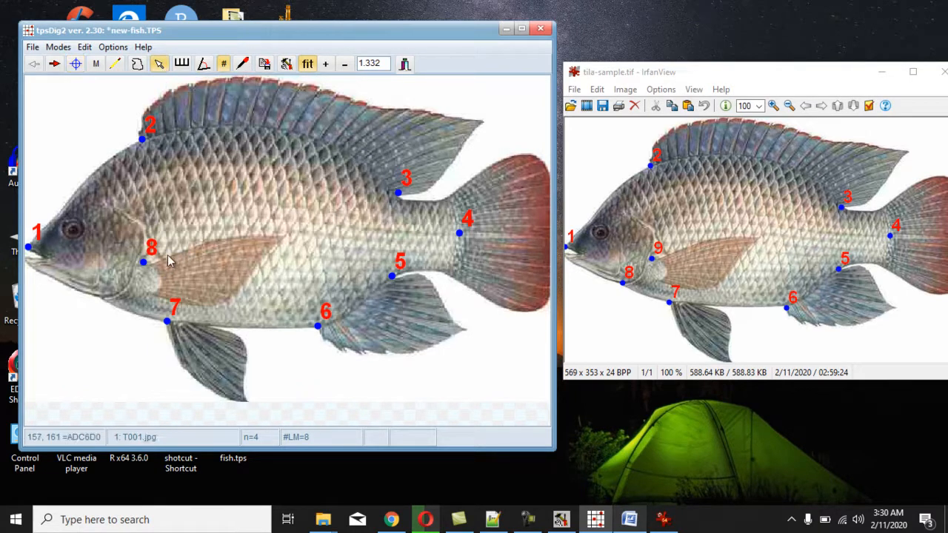
{"action": "left_click_drag", "start_coordinate": [151, 253], "coordinate": [119, 299]}
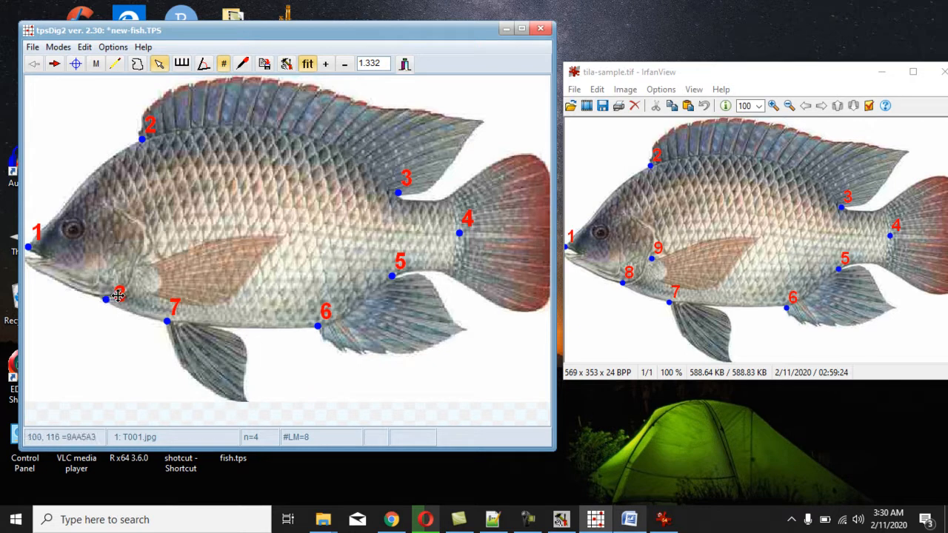
{"action": "left_click_drag", "start_coordinate": [118, 296], "coordinate": [112, 302]}
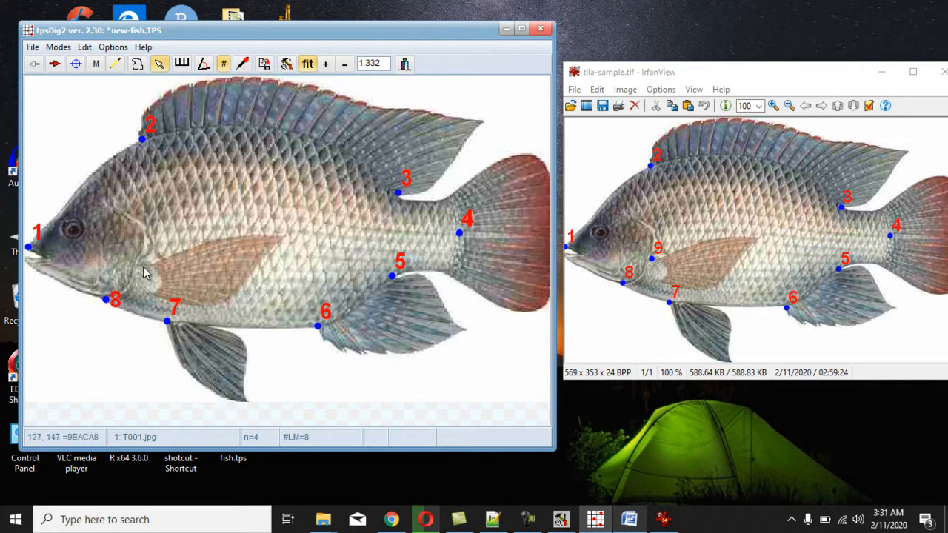
{"action": "left_click", "coordinate": [76, 64]}
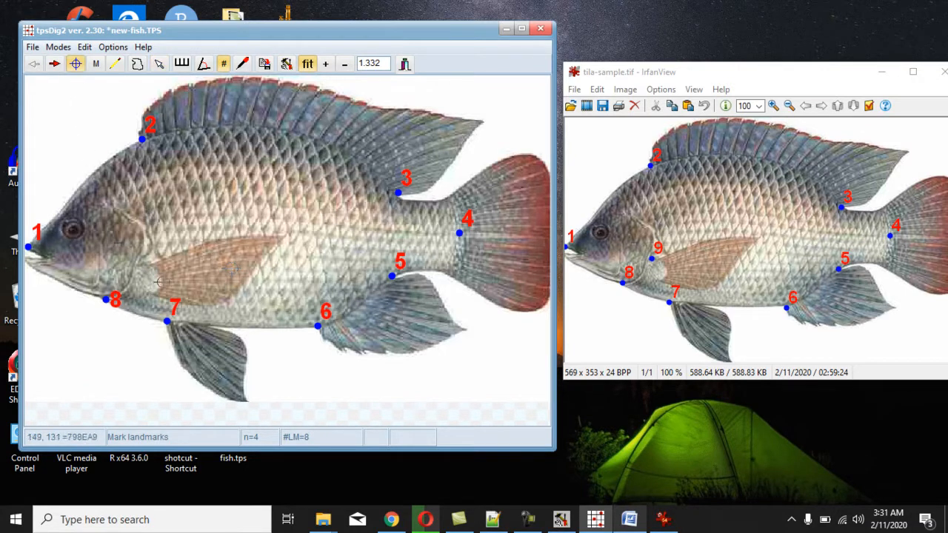
{"action": "left_click", "coordinate": [141, 265]}
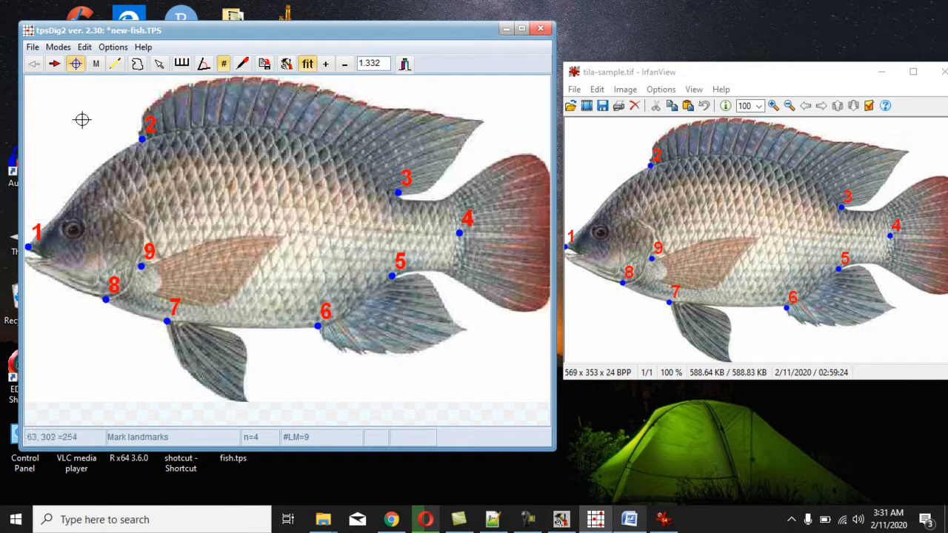
Go to T002.jpg and digitize landmarks 1 to 9 in the sample's order, from the upper lip to the pectoral fin base
{"action": "left_click", "coordinate": [55, 64]}
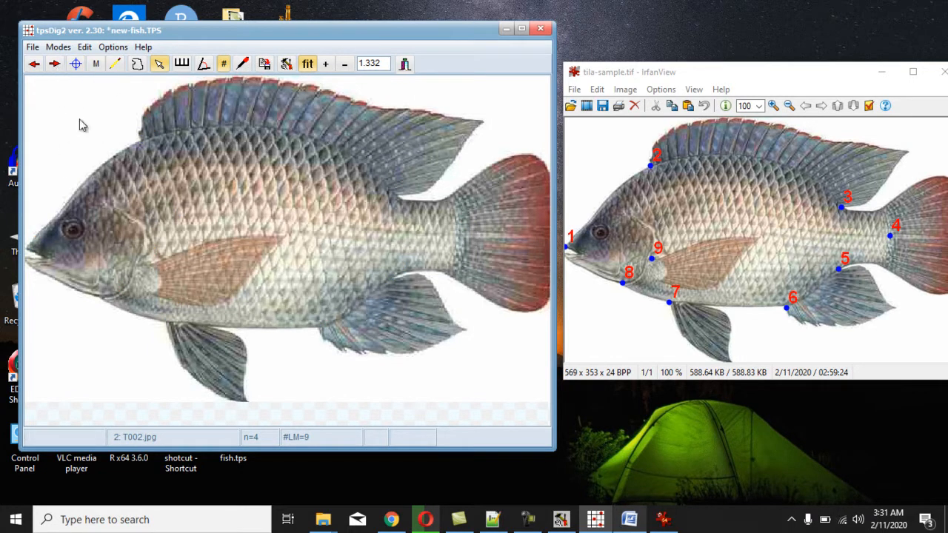
{"action": "left_click", "coordinate": [76, 68]}
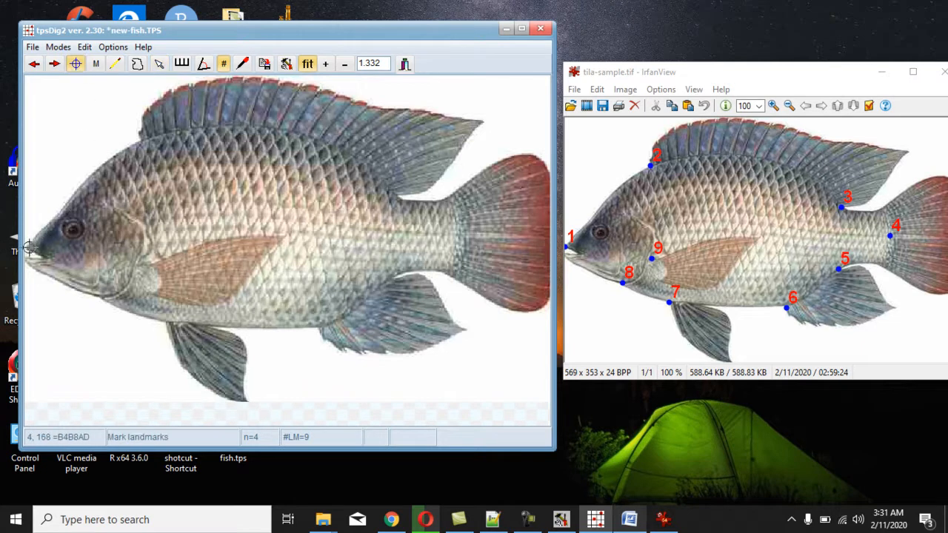
{"action": "left_click", "coordinate": [140, 139]}
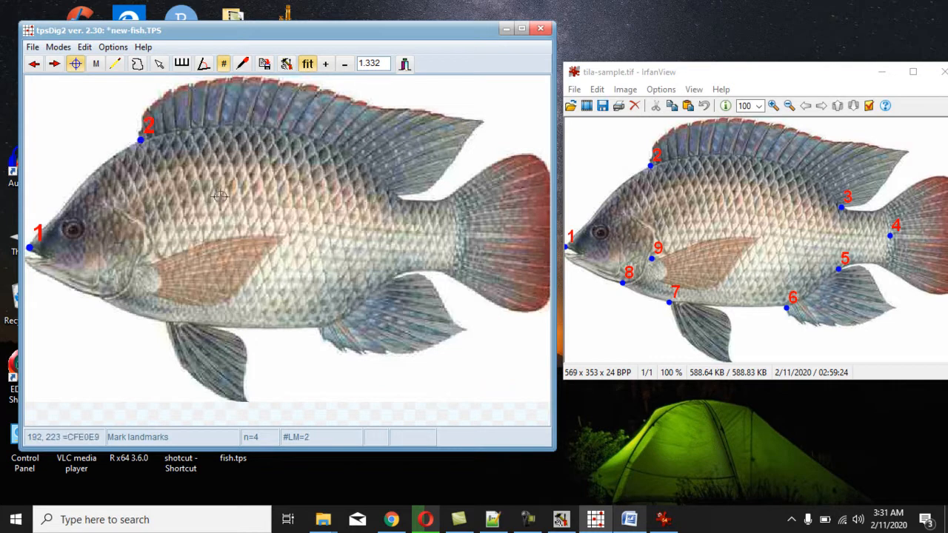
{"action": "left_click", "coordinate": [397, 194]}
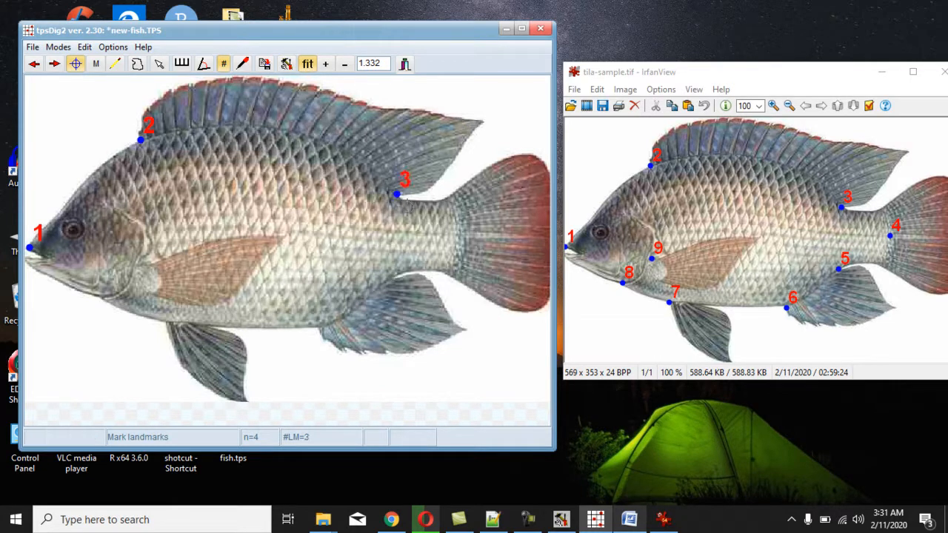
{"action": "left_click", "coordinate": [459, 233]}
{"action": "left_click", "coordinate": [394, 278]}
{"action": "left_click", "coordinate": [317, 325]}
{"action": "left_click", "coordinate": [168, 323]}
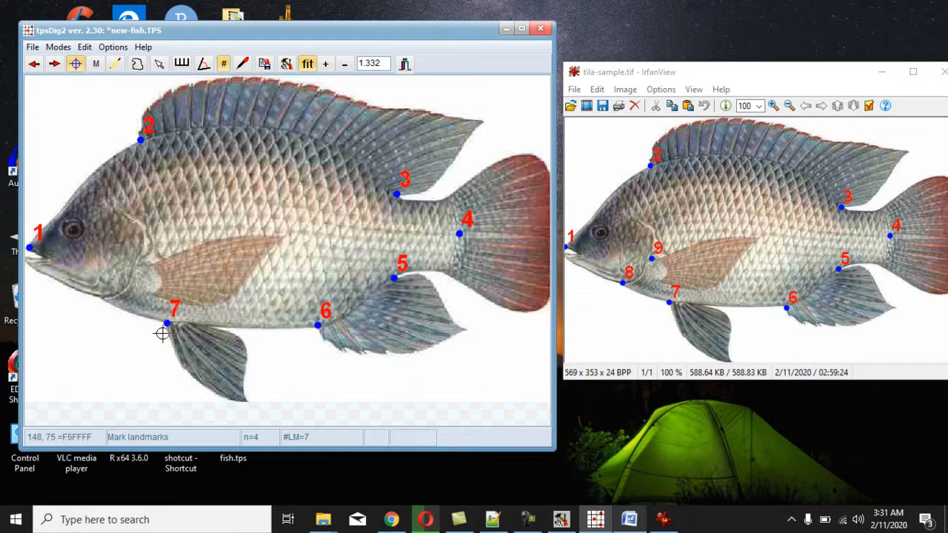
{"action": "left_click", "coordinate": [106, 295]}
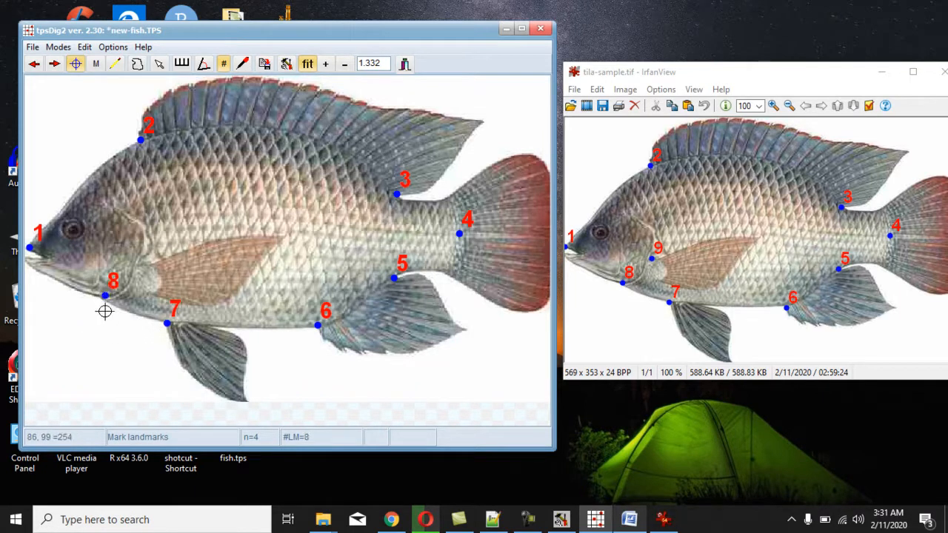
{"action": "left_click", "coordinate": [146, 265]}
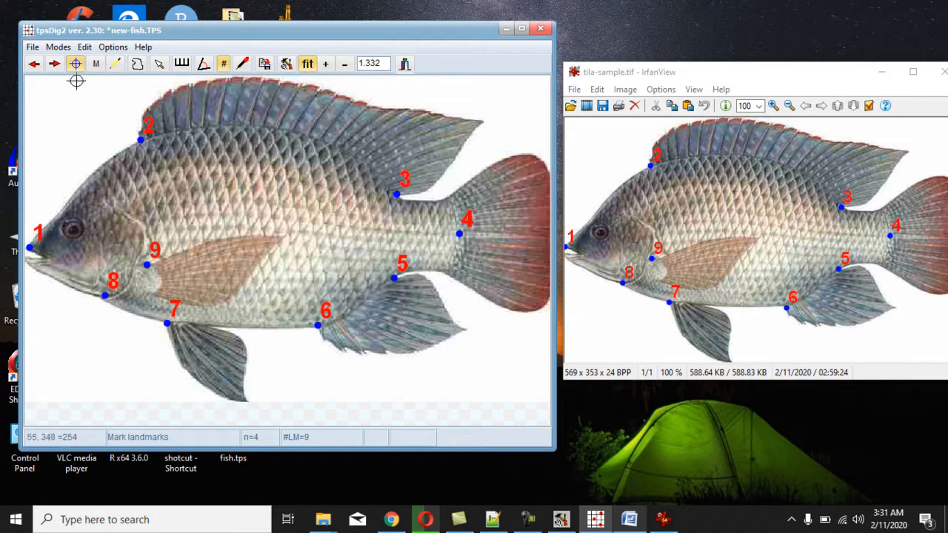
Go to T003.jpg and digitize its nine landmarks in the sample's order, from the snout around the body to the pectoral fin base
{"action": "left_click", "coordinate": [54, 64]}
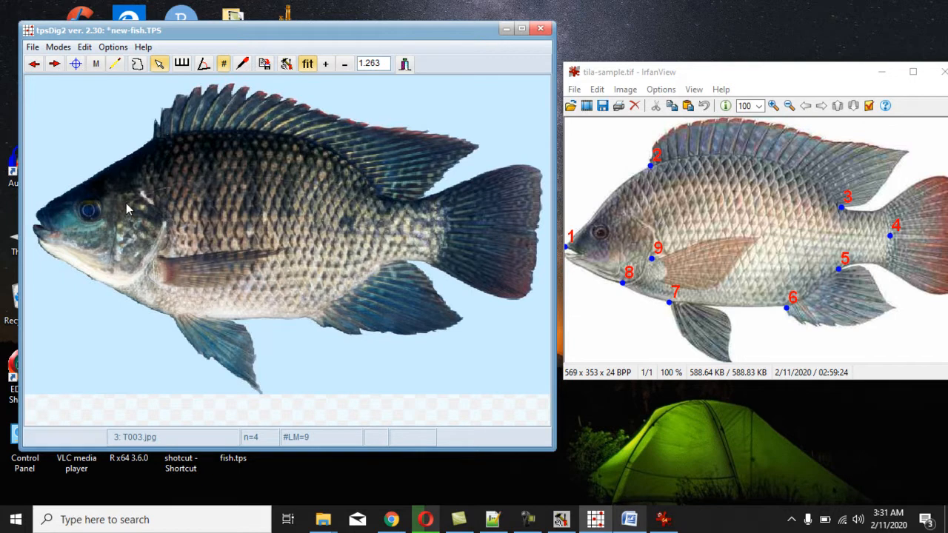
{"action": "left_click", "coordinate": [75, 66]}
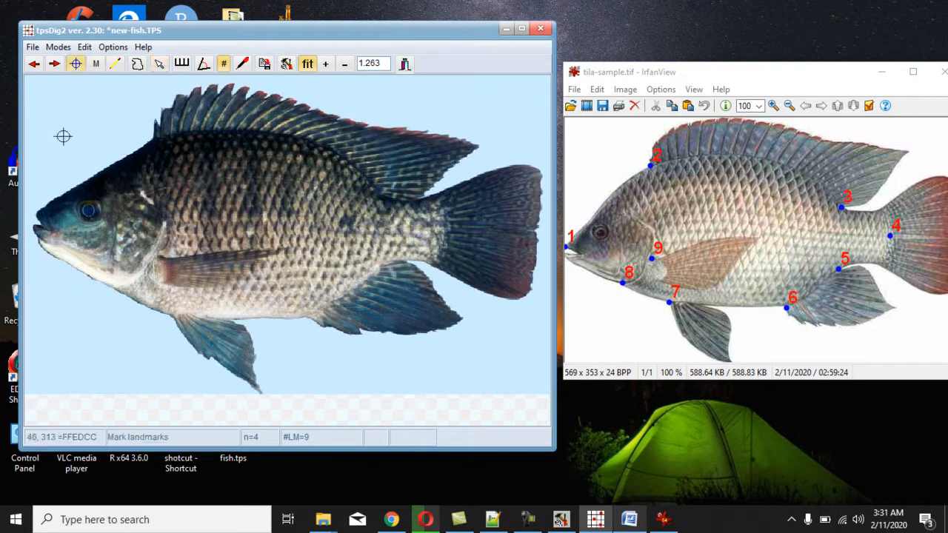
{"action": "left_click", "coordinate": [39, 213]}
{"action": "left_click", "coordinate": [153, 138]}
{"action": "left_click", "coordinate": [419, 198]}
{"action": "left_click", "coordinate": [443, 227]}
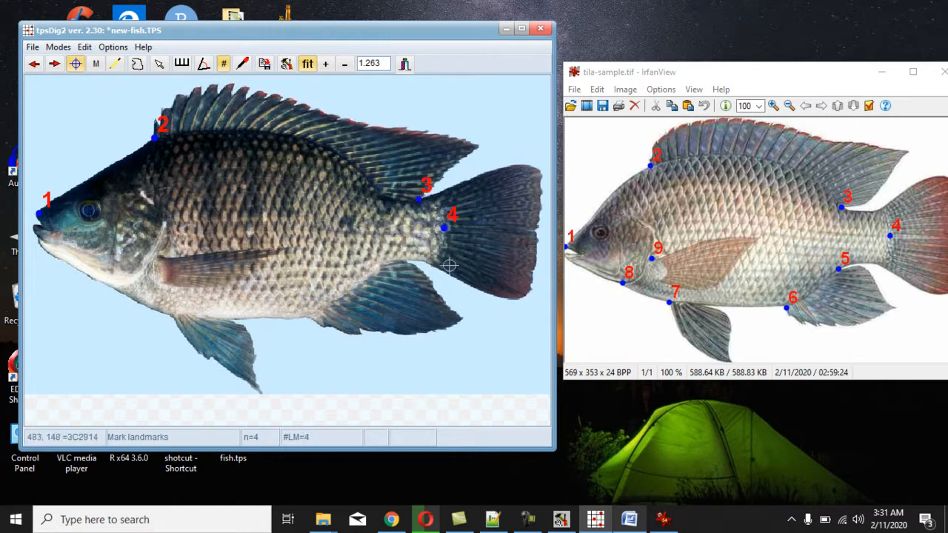
{"action": "left_click", "coordinate": [402, 261]}
{"action": "left_click", "coordinate": [308, 316]}
{"action": "left_click", "coordinate": [171, 316]}
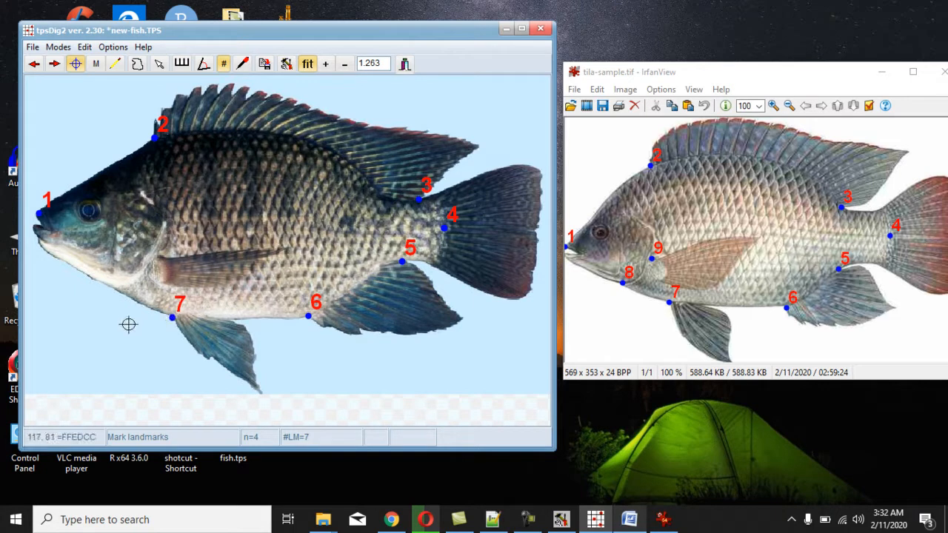
{"action": "left_click", "coordinate": [118, 287]}
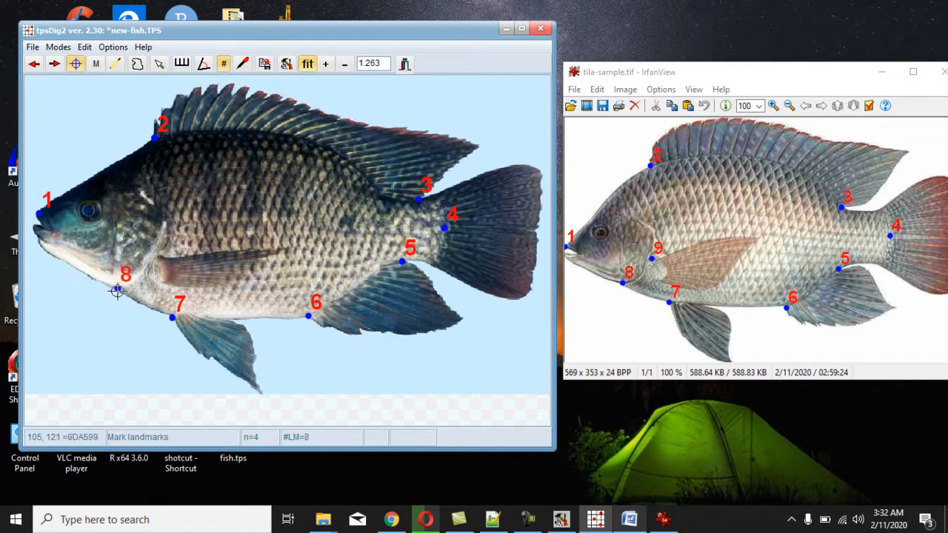
{"action": "left_click", "coordinate": [152, 258]}
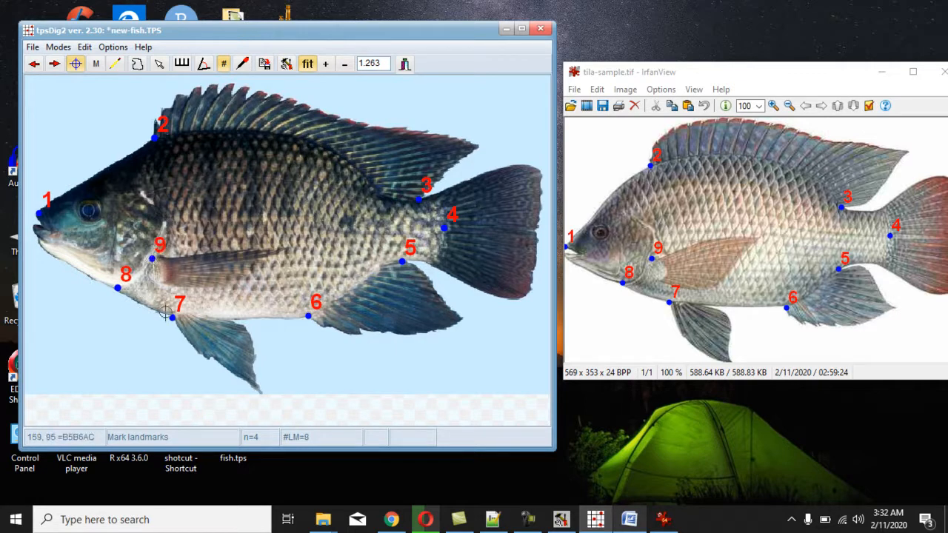
Go to T004.jpg and digitize landmarks 1 to 9 in the same order, from the snout to the pectoral fin base
{"action": "left_click", "coordinate": [53, 64]}
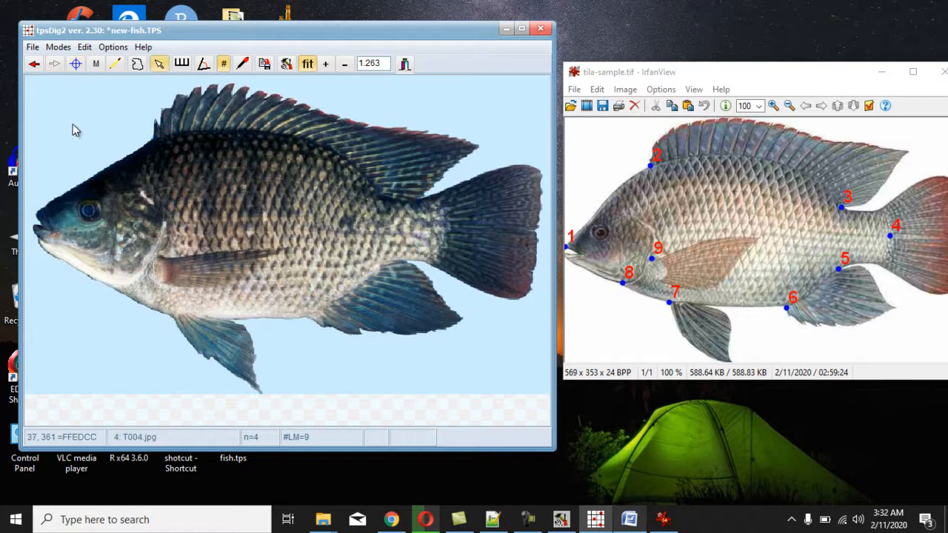
{"action": "left_click", "coordinate": [75, 64]}
{"action": "left_click", "coordinate": [40, 214]}
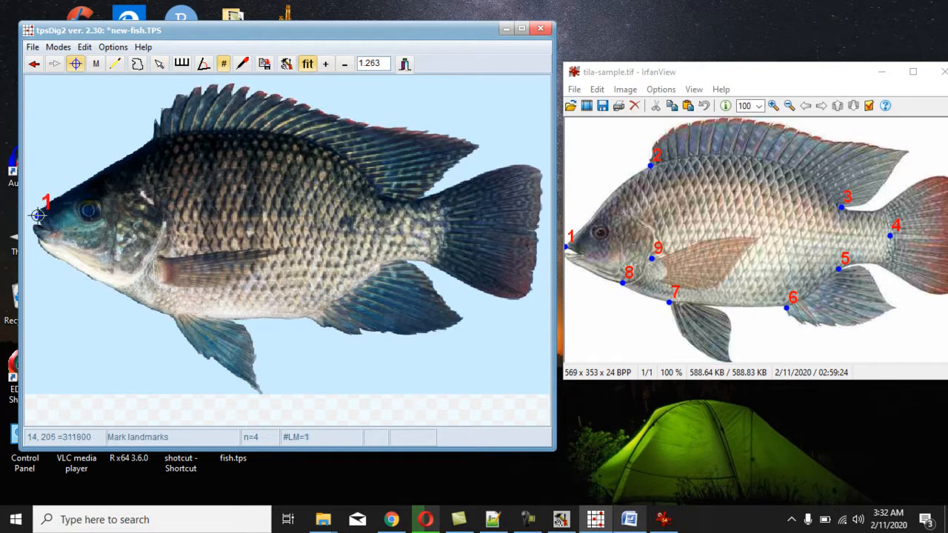
{"action": "left_click", "coordinate": [152, 137]}
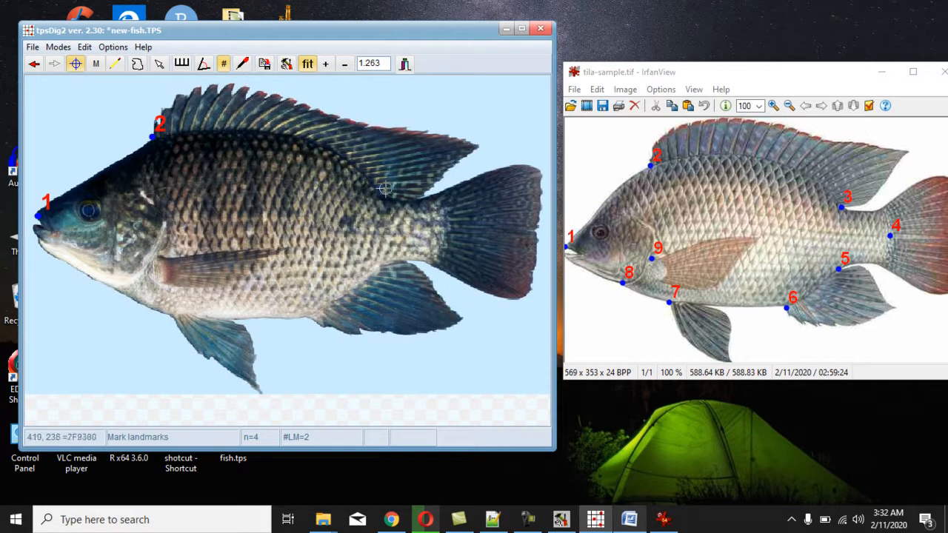
{"action": "left_click", "coordinate": [412, 197]}
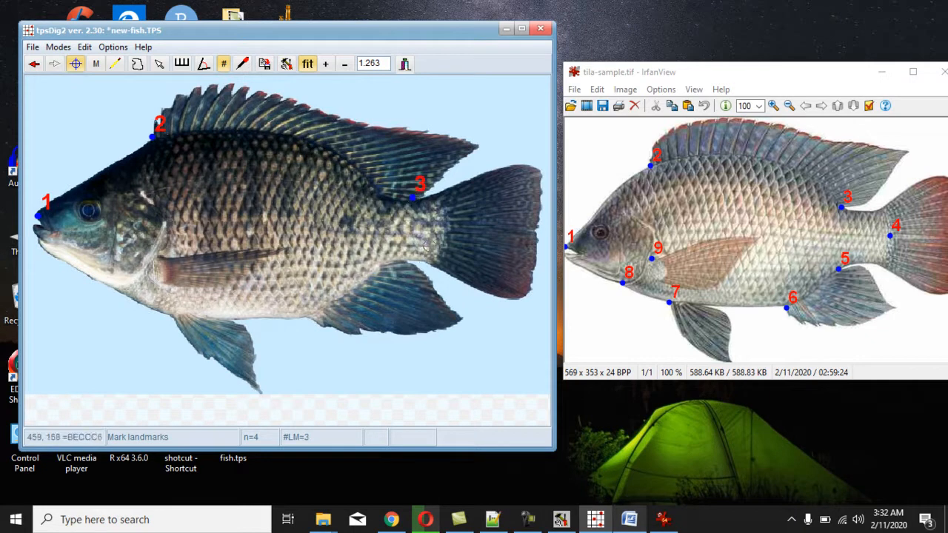
{"action": "left_click", "coordinate": [442, 232]}
{"action": "left_click", "coordinate": [389, 261]}
{"action": "left_click", "coordinate": [308, 316]}
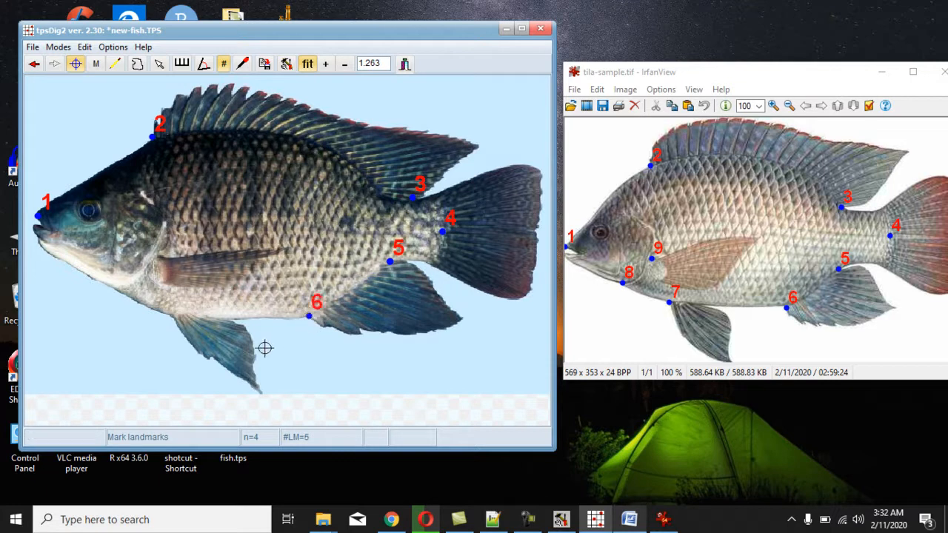
{"action": "left_click", "coordinate": [170, 318]}
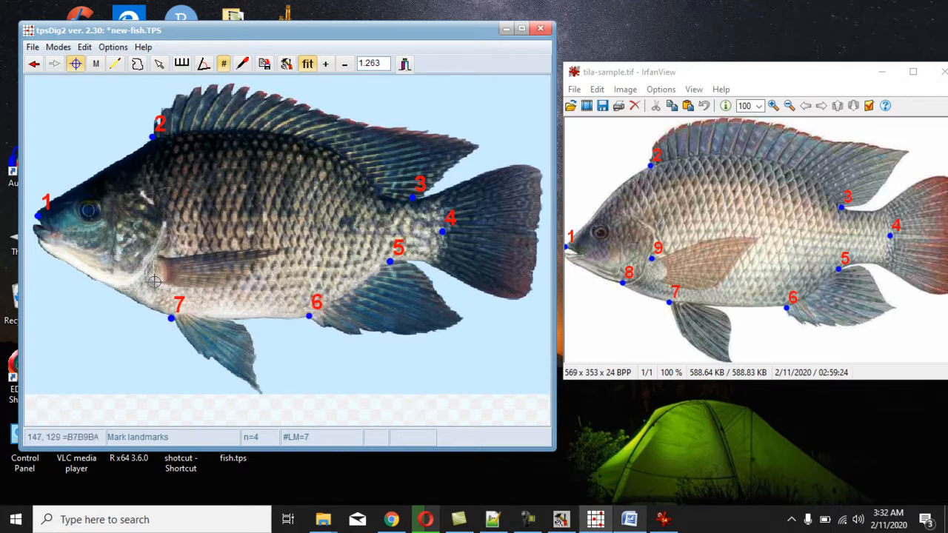
{"action": "left_click", "coordinate": [116, 289]}
{"action": "left_click", "coordinate": [151, 259]}
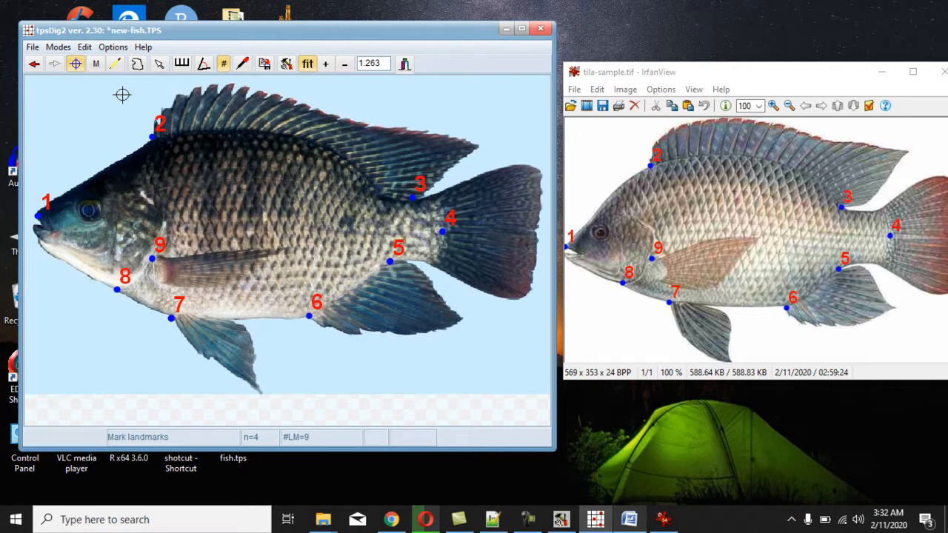
Save the landmark data as new-fish.TPS in the tilapia folder, overwriting the existing file
{"action": "left_click", "coordinate": [33, 48]}
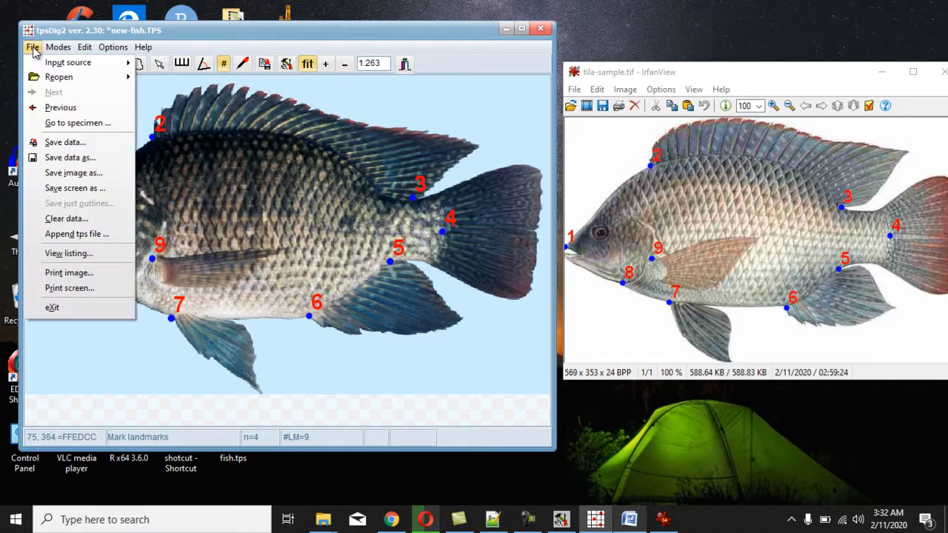
{"action": "left_click", "coordinate": [74, 143]}
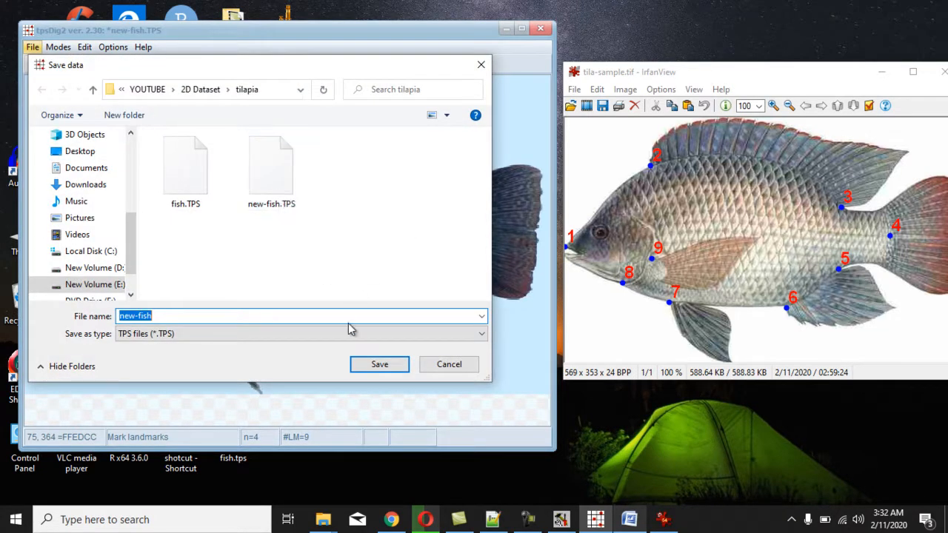
{"action": "left_click", "coordinate": [372, 367]}
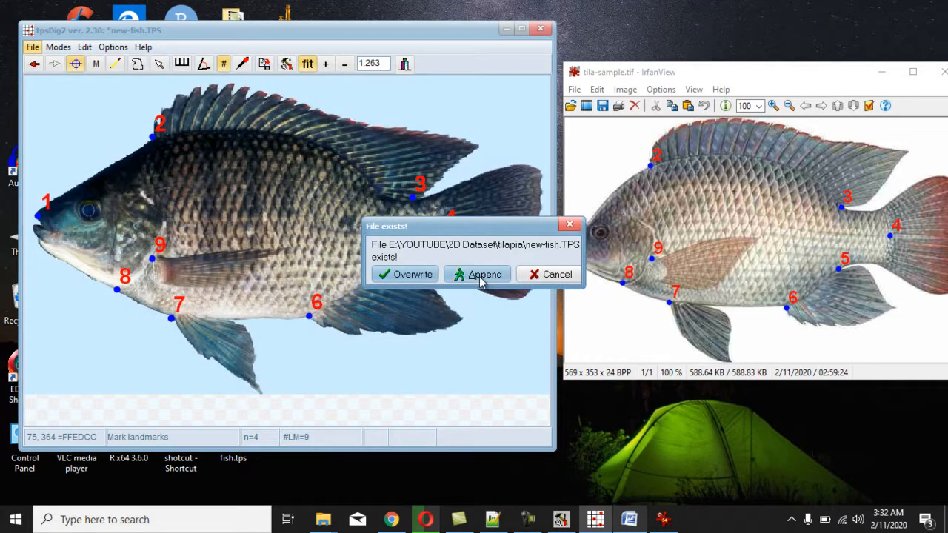
{"action": "left_click", "coordinate": [398, 274]}
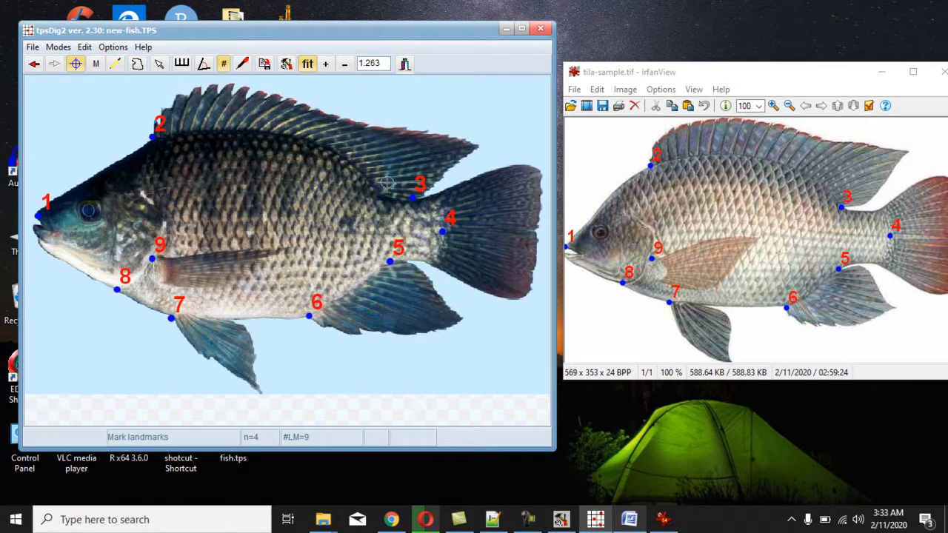
Close the sample image, minimize tpsDig2, and open the tilapia folder inside 2D Dataset in File Explorer
{"action": "left_click", "coordinate": [942, 71]}
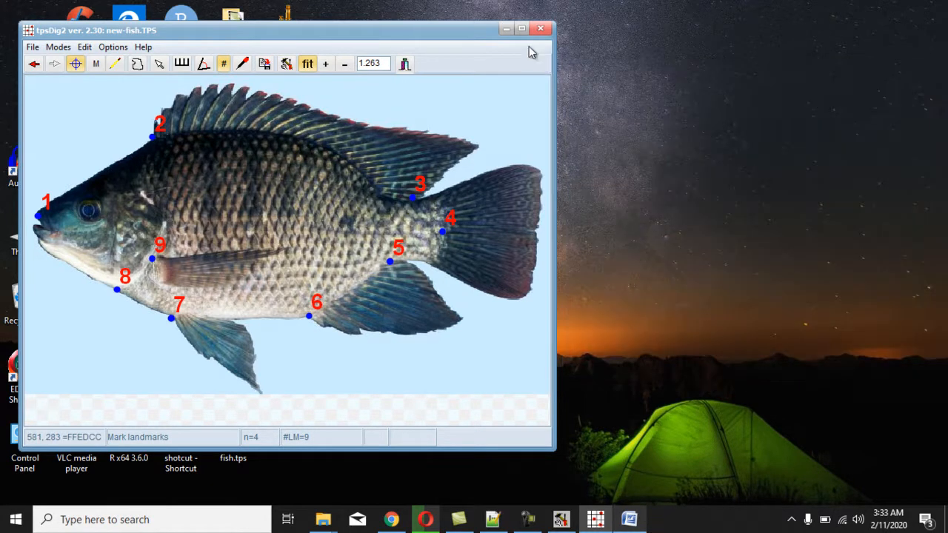
{"action": "left_click", "coordinate": [504, 31]}
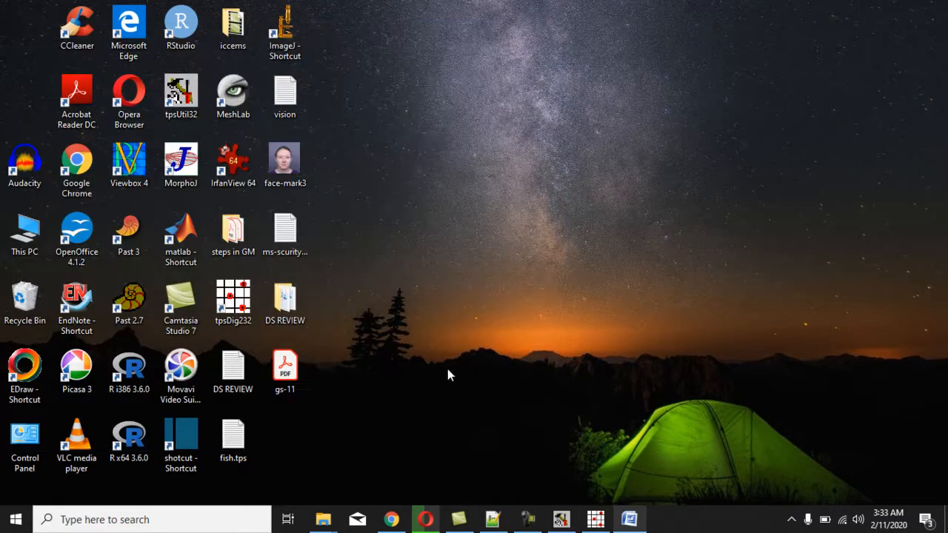
{"action": "mouse_move", "coordinate": [323, 520]}
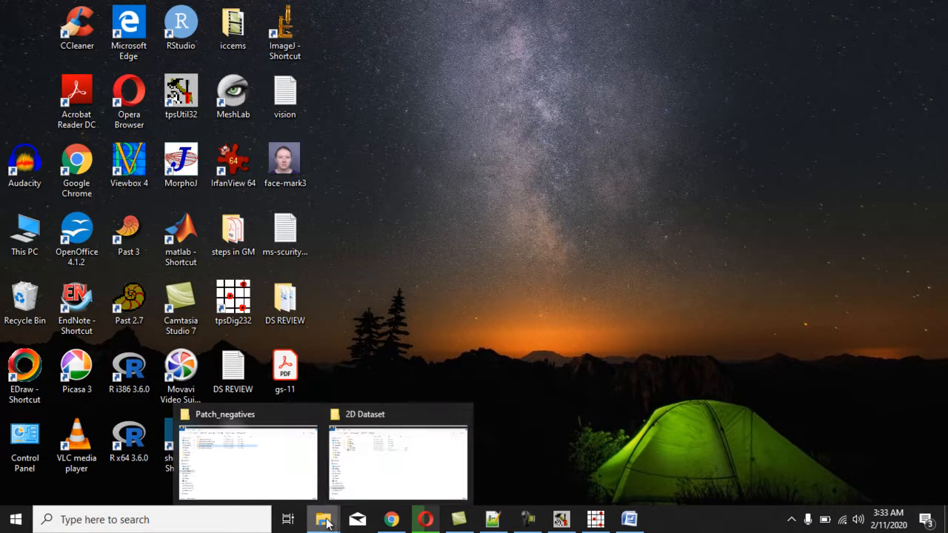
{"action": "left_click", "coordinate": [368, 483]}
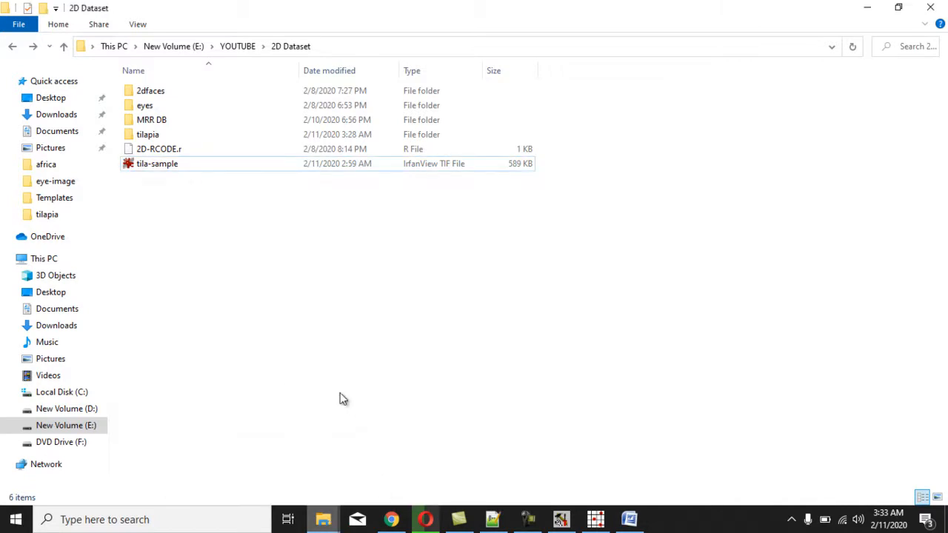
{"action": "double_click", "coordinate": [148, 134]}
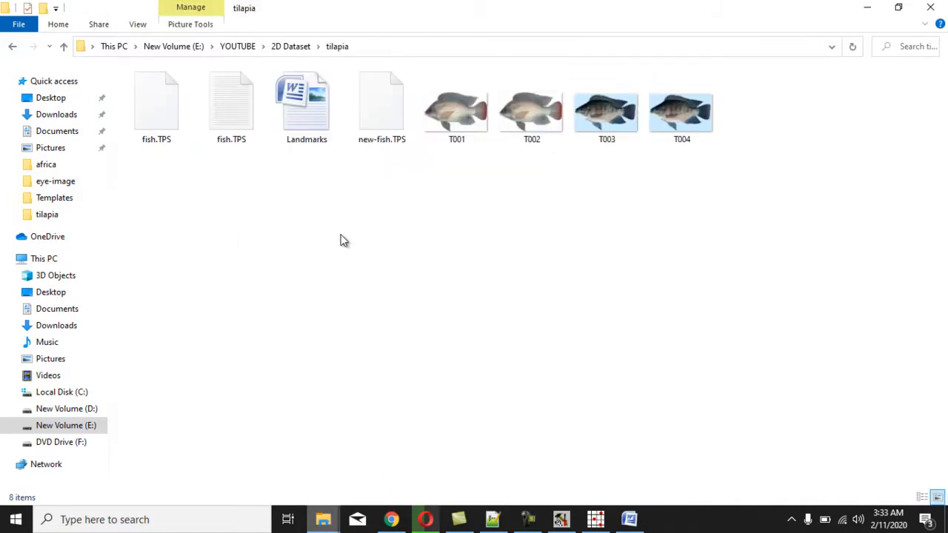
Open new-fish.TPS in Notepad++ and review the landmark coordinates saved for images T001 to T004
{"action": "left_click", "coordinate": [375, 138]}
{"action": "right_click", "coordinate": [374, 141]}
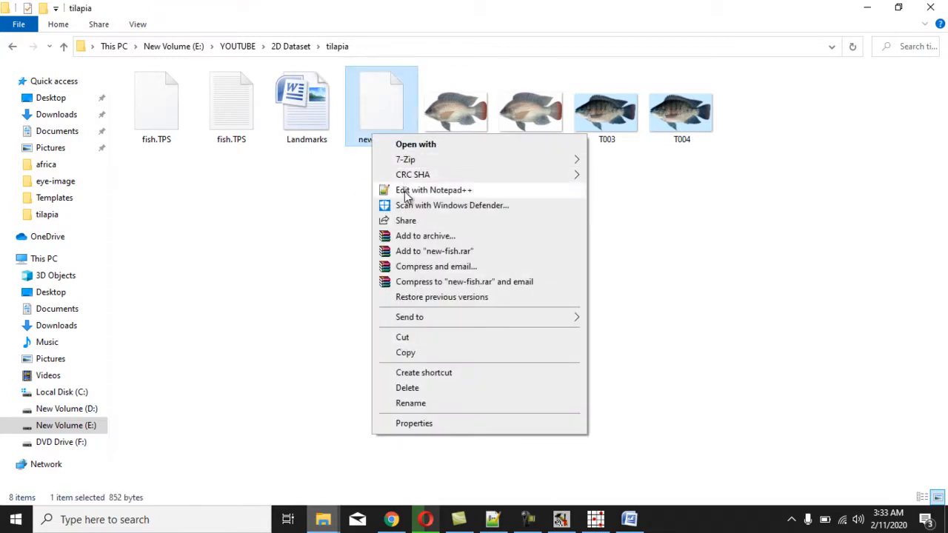
{"action": "left_click", "coordinate": [406, 191]}
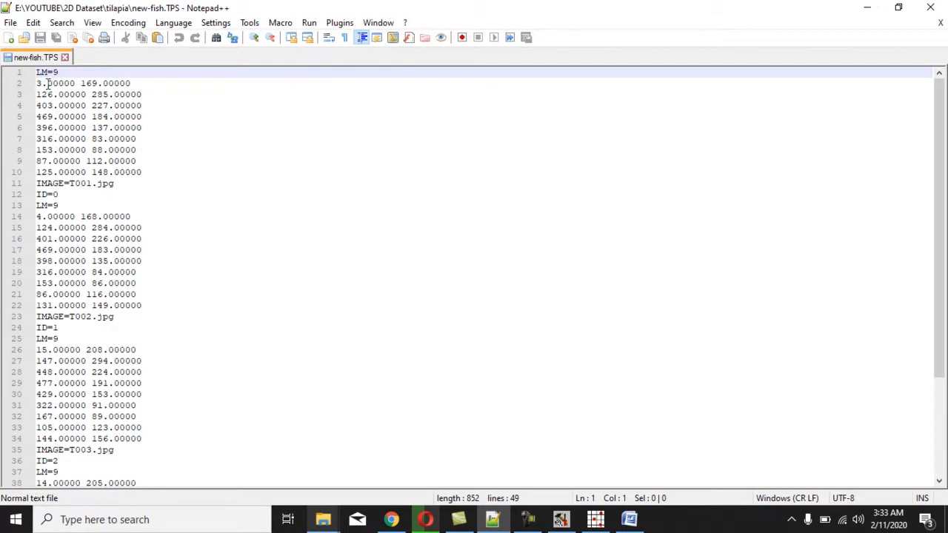
{"action": "scroll", "coordinate": [78, 176], "scroll_direction": "down", "scroll_amount": 3}
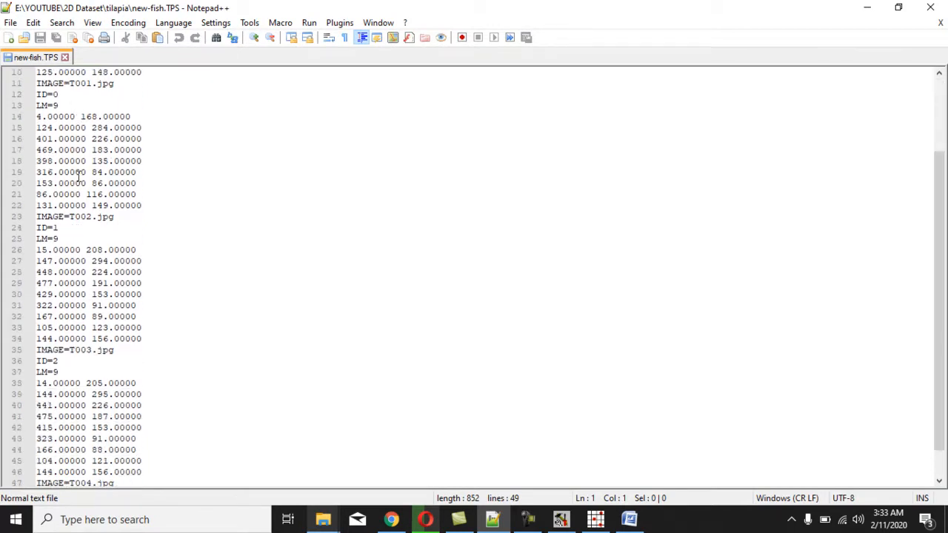
{"action": "scroll", "coordinate": [77, 239], "scroll_direction": "down", "scroll_amount": 1}
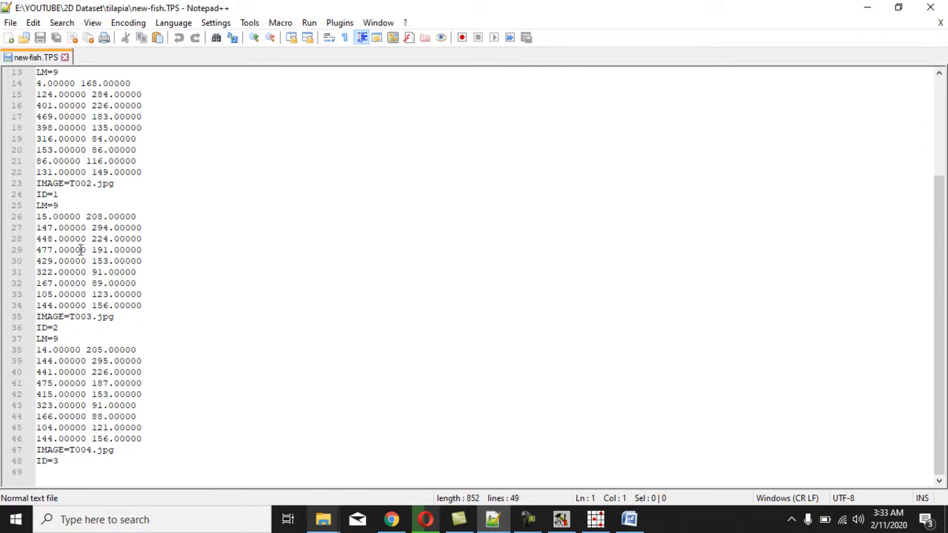
{"action": "scroll", "coordinate": [82, 250], "scroll_direction": "up", "scroll_amount": 4}
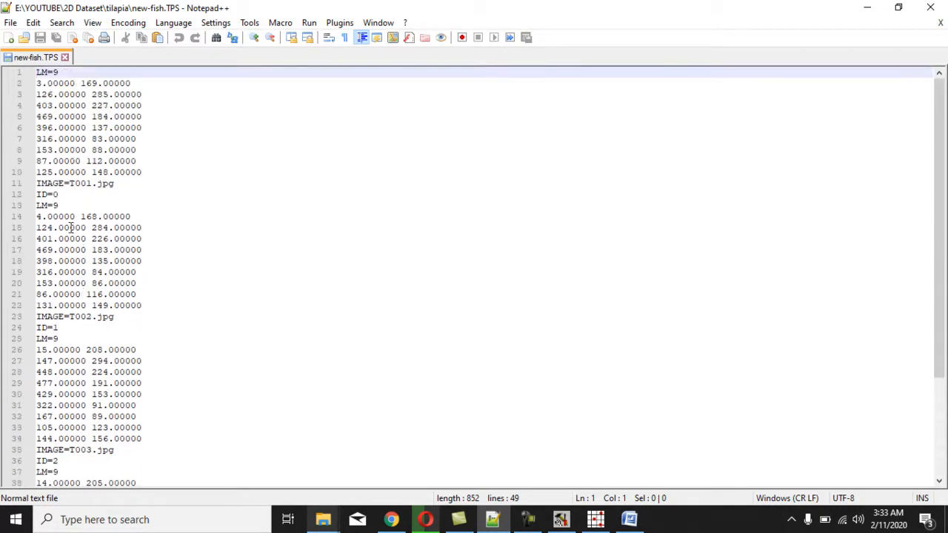
{"action": "scroll", "coordinate": [113, 305], "scroll_direction": "down", "scroll_amount": 4}
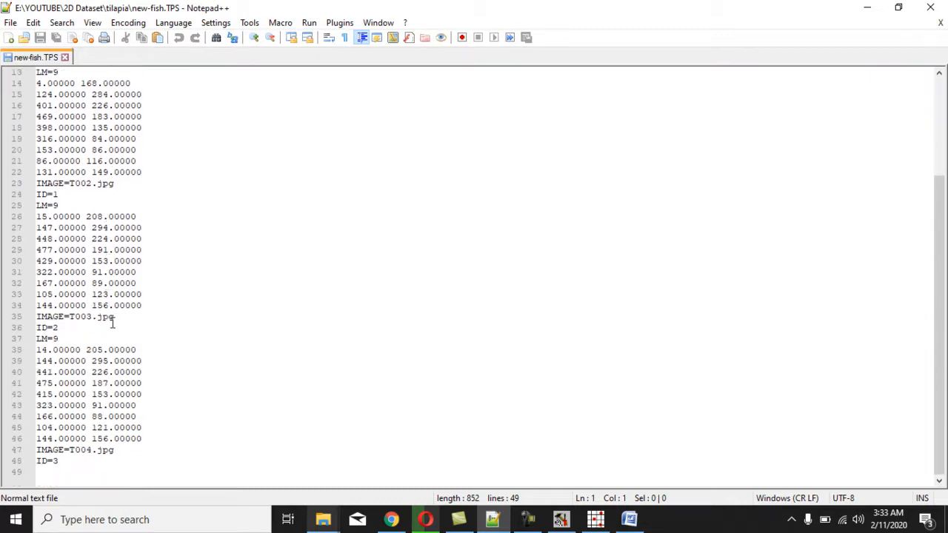
Examine the landmark counts, coordinate pairs, image names and IDs of all four specimens throughout new-fish.TPS
{"action": "scroll", "coordinate": [123, 311], "scroll_direction": "up", "scroll_amount": 4}
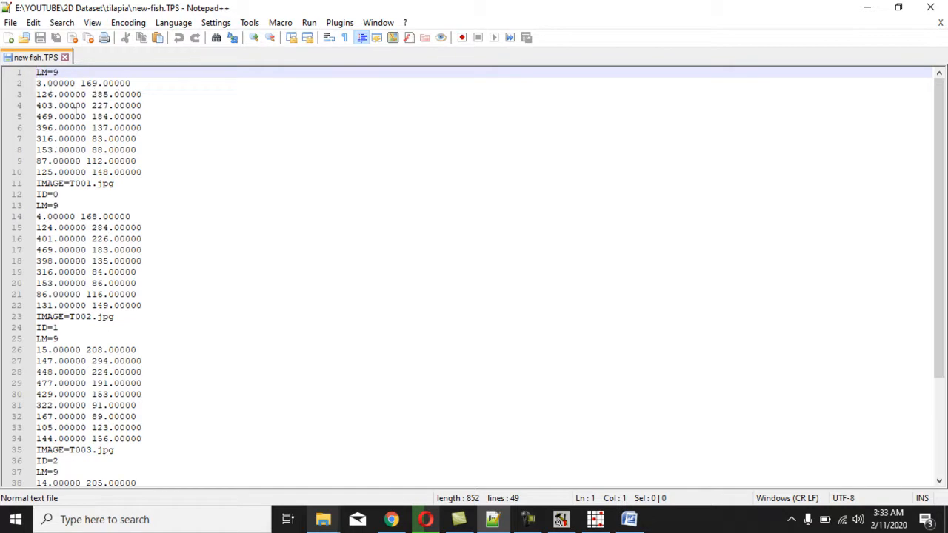
{"action": "scroll", "coordinate": [134, 370], "scroll_direction": "down", "scroll_amount": 3}
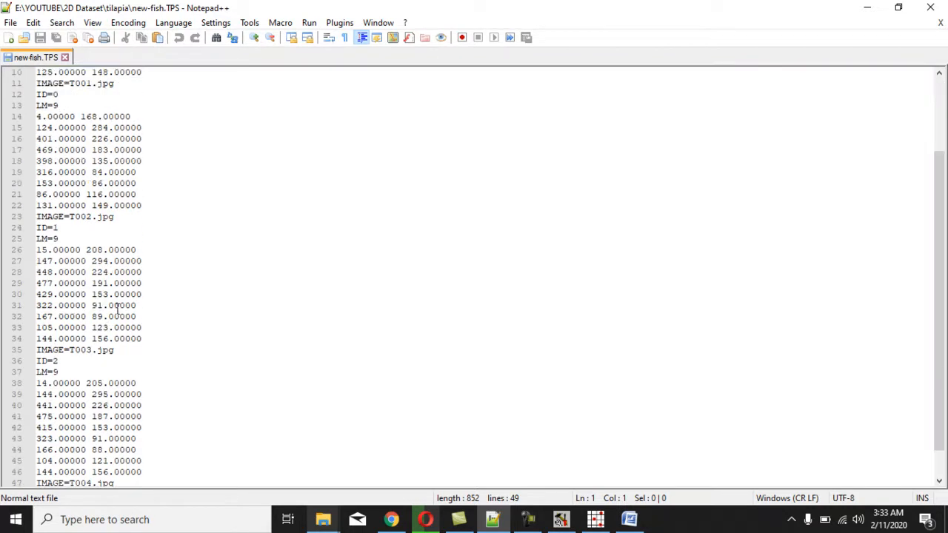
{"action": "scroll", "coordinate": [125, 412], "scroll_direction": "up", "scroll_amount": 3}
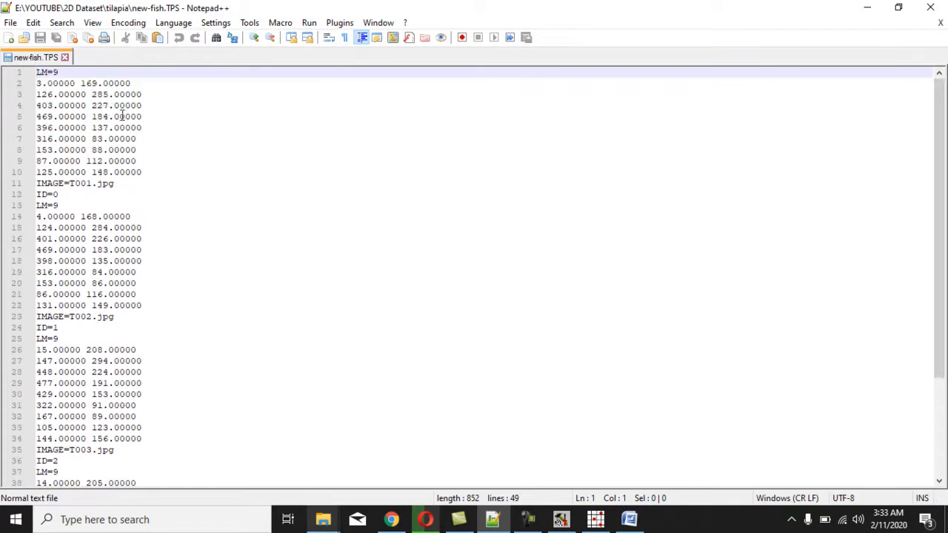
{"action": "scroll", "coordinate": [96, 227], "scroll_direction": "down", "scroll_amount": 4}
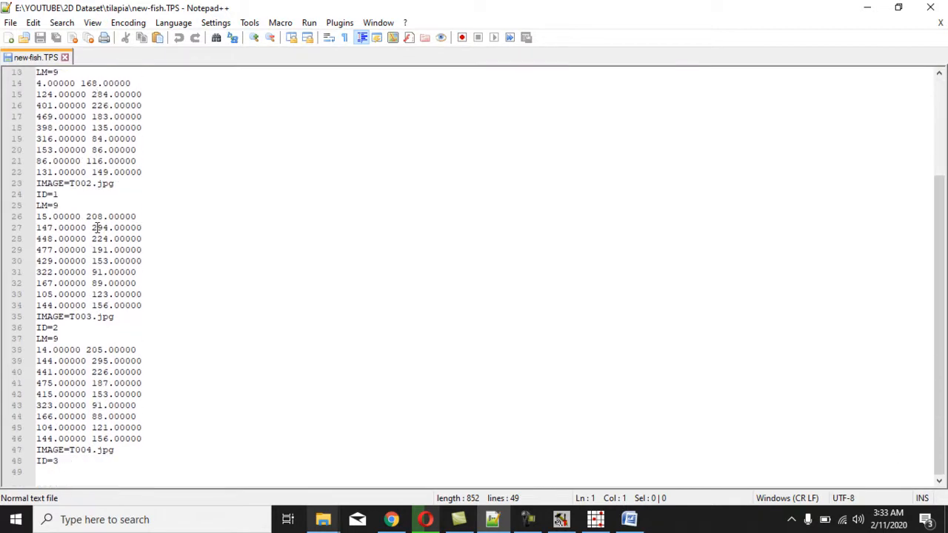
{"action": "scroll", "coordinate": [114, 311], "scroll_direction": "up", "scroll_amount": 4}
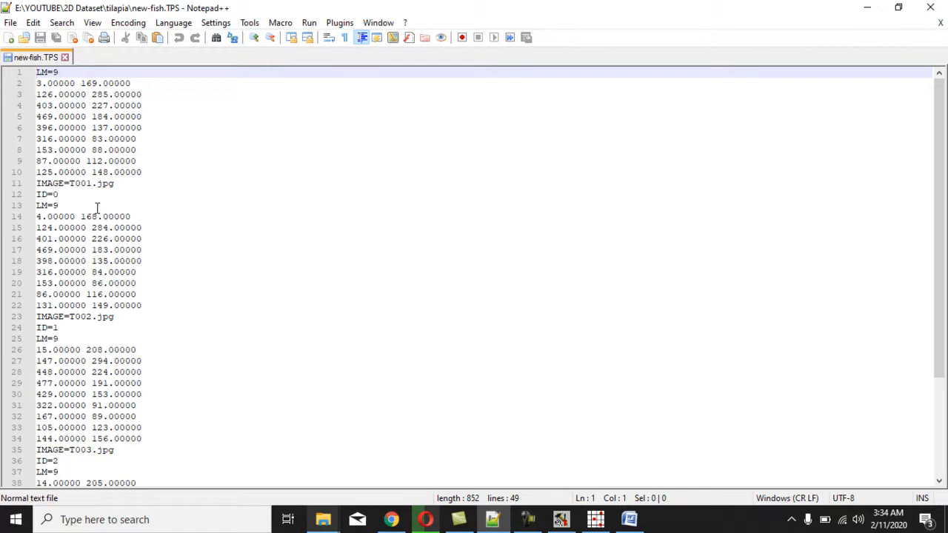
{"action": "scroll", "coordinate": [306, 211], "scroll_direction": "down", "scroll_amount": 4}
{"action": "scroll", "coordinate": [306, 211], "scroll_direction": "up", "scroll_amount": 4}
Minimize Notepad++ and switch back to tpsDig2
{"action": "left_click", "coordinate": [866, 9]}
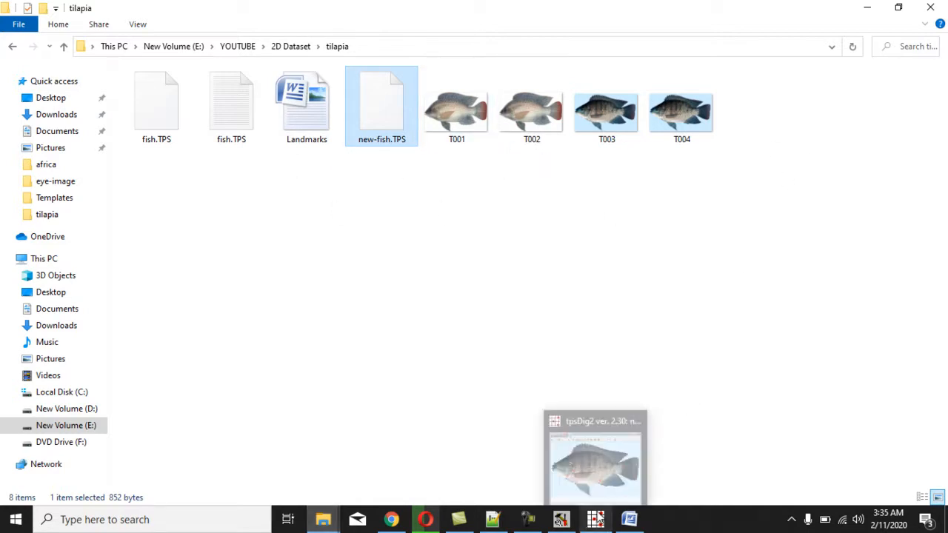
{"action": "left_click", "coordinate": [596, 519]}
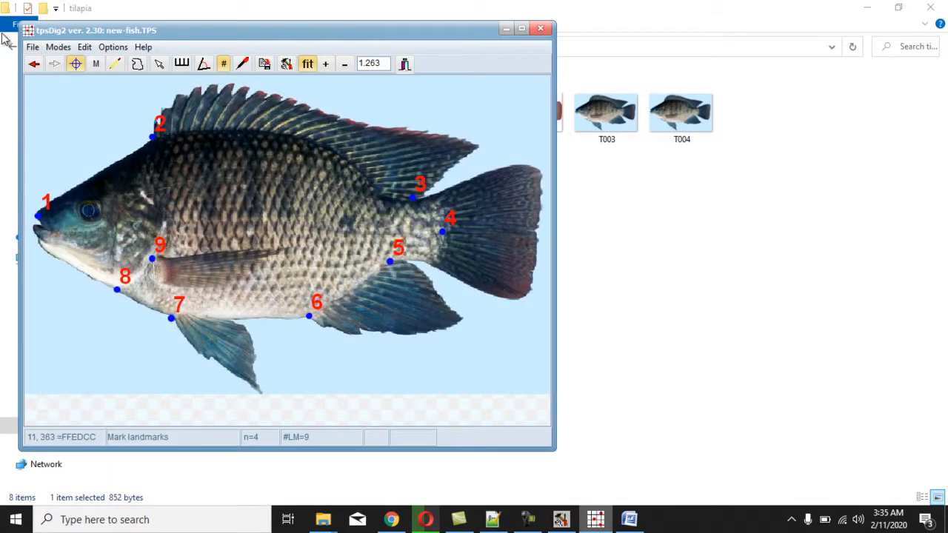
Place an extra landmark 10 on the fish's rear body below the dorsal fin in T004.jpg, and delete it in edit mode
{"action": "left_click", "coordinate": [32, 48]}
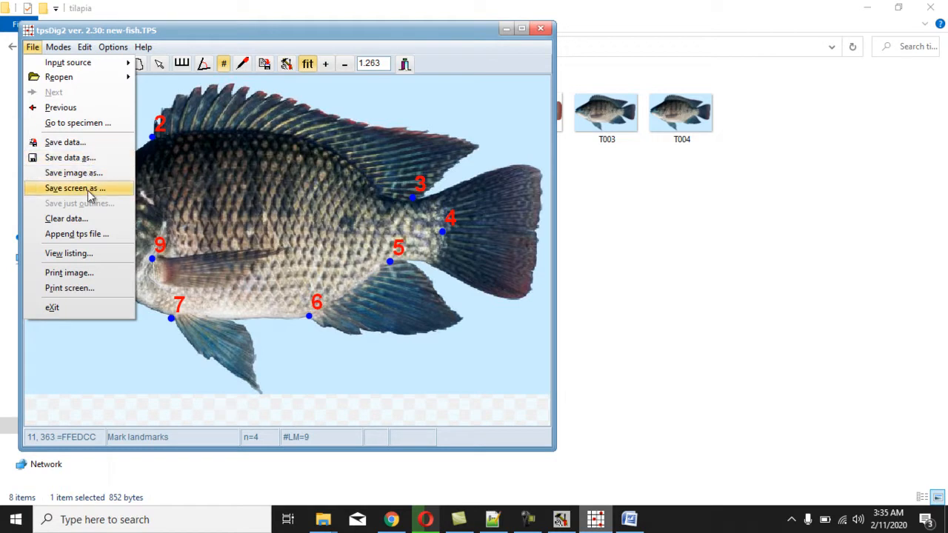
{"action": "left_click", "coordinate": [351, 209]}
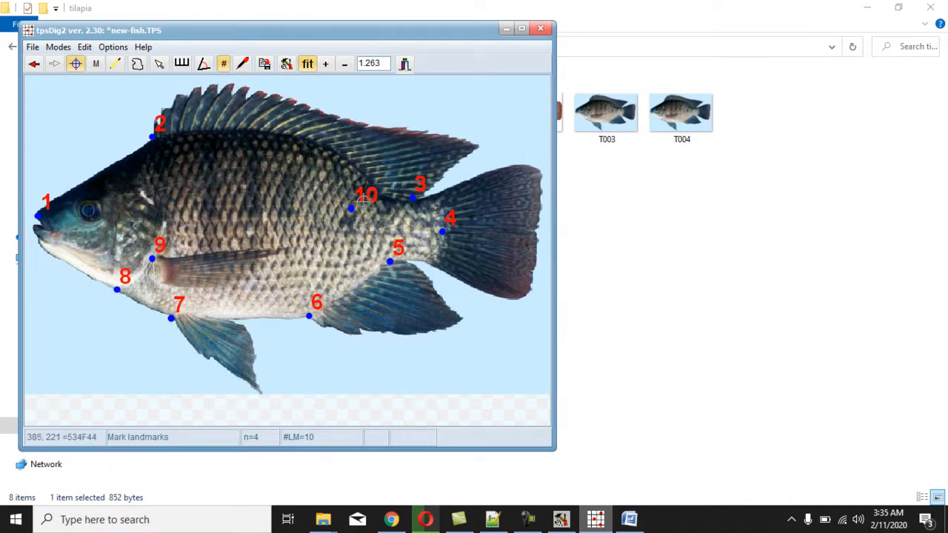
{"action": "left_click", "coordinate": [116, 66]}
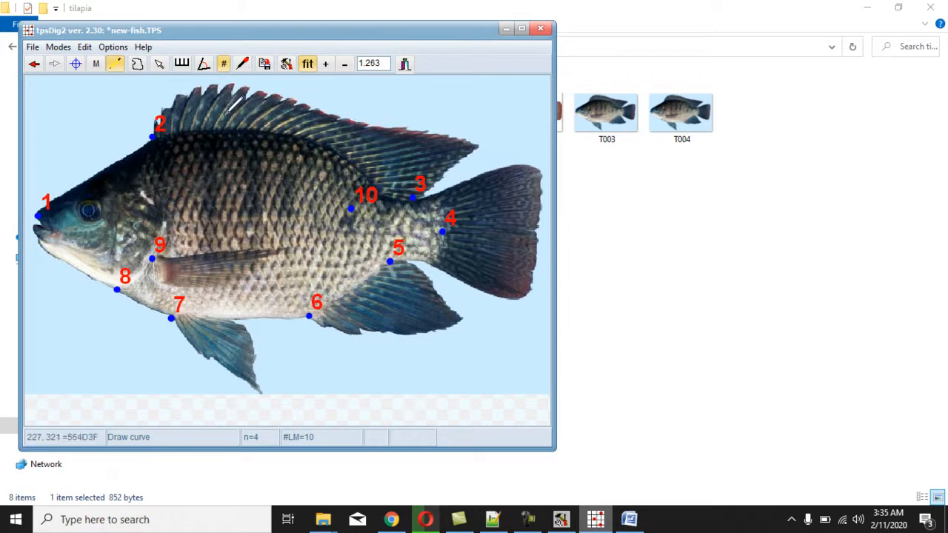
{"action": "left_click", "coordinate": [158, 65]}
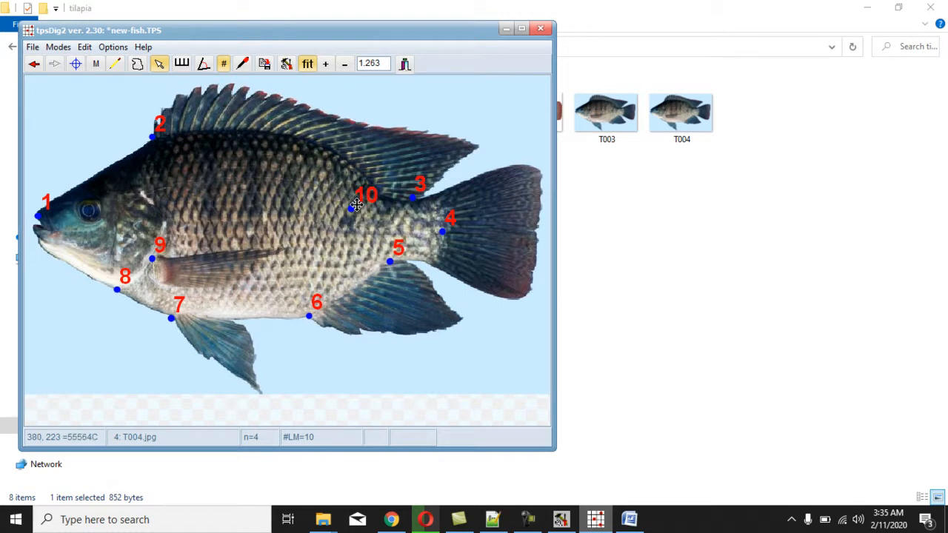
{"action": "right_click", "coordinate": [354, 208]}
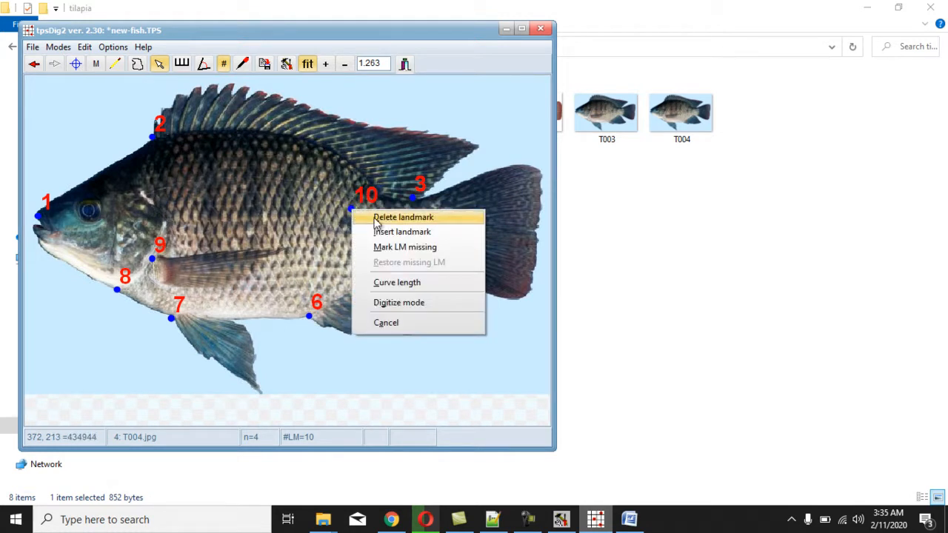
{"action": "left_click", "coordinate": [375, 217]}
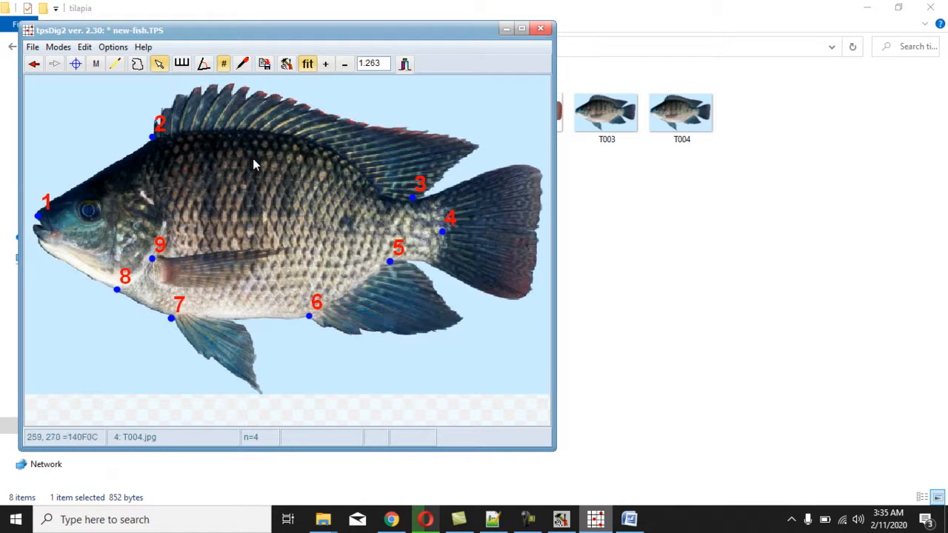